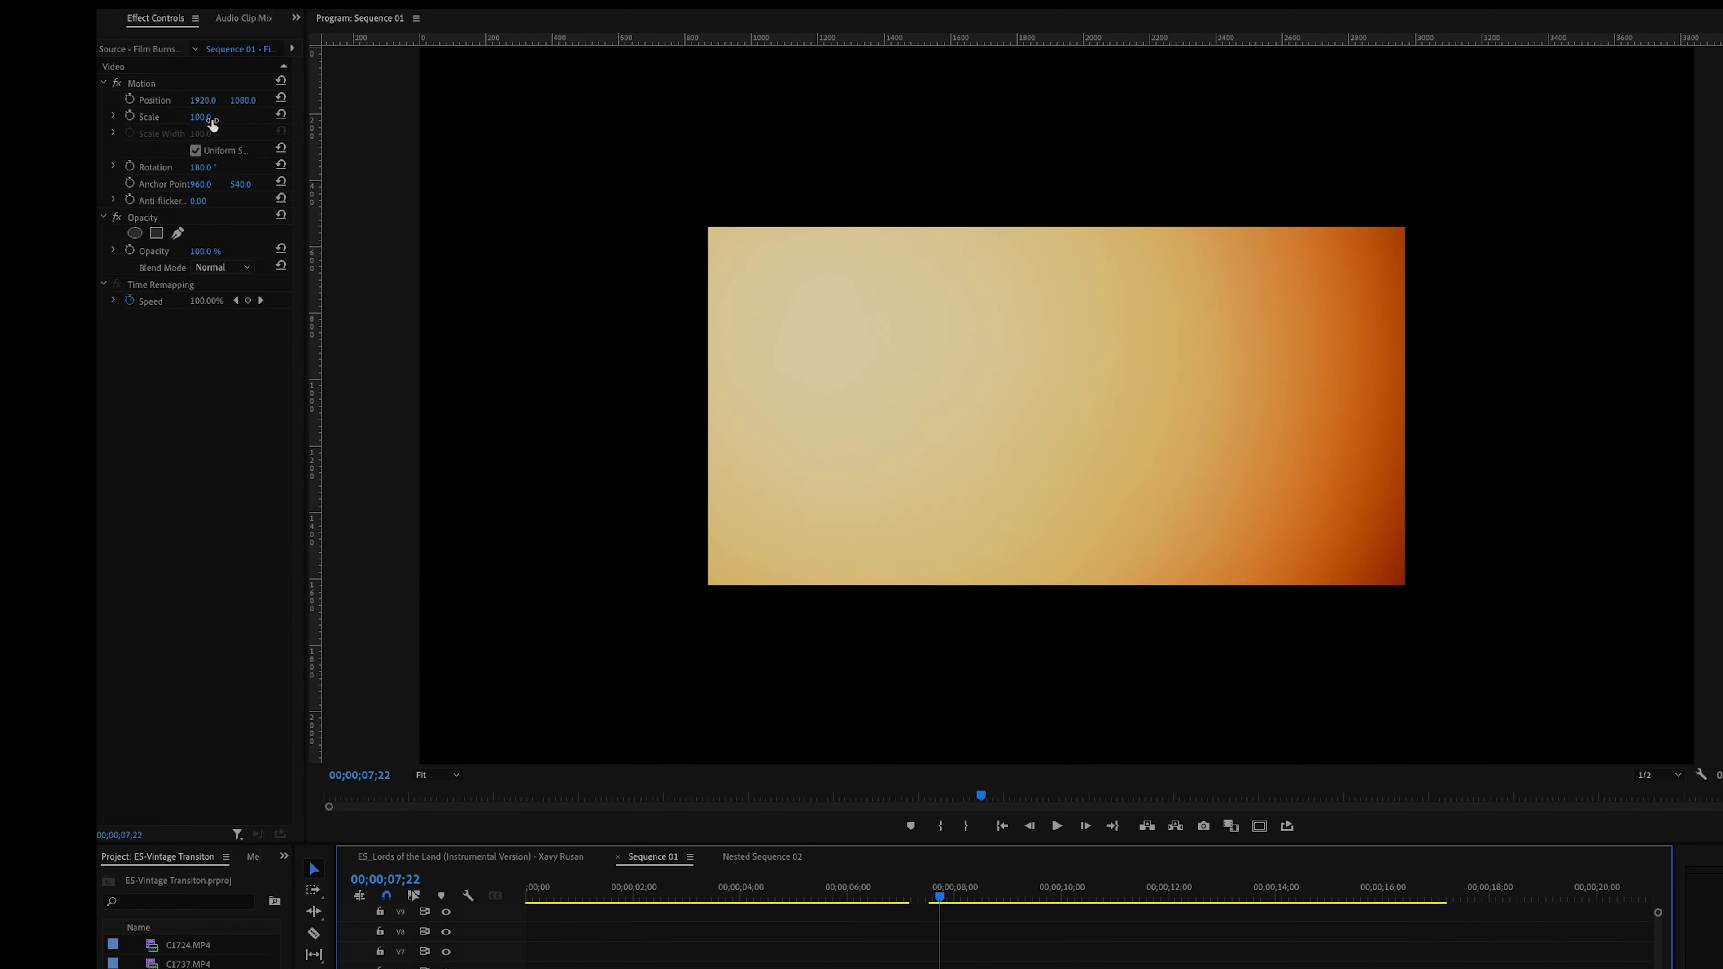
Scale the film burn clip to 200 and cut it down to the short burn section starting at 00;00;13;00.
{"action": "key", "text": "Return"}
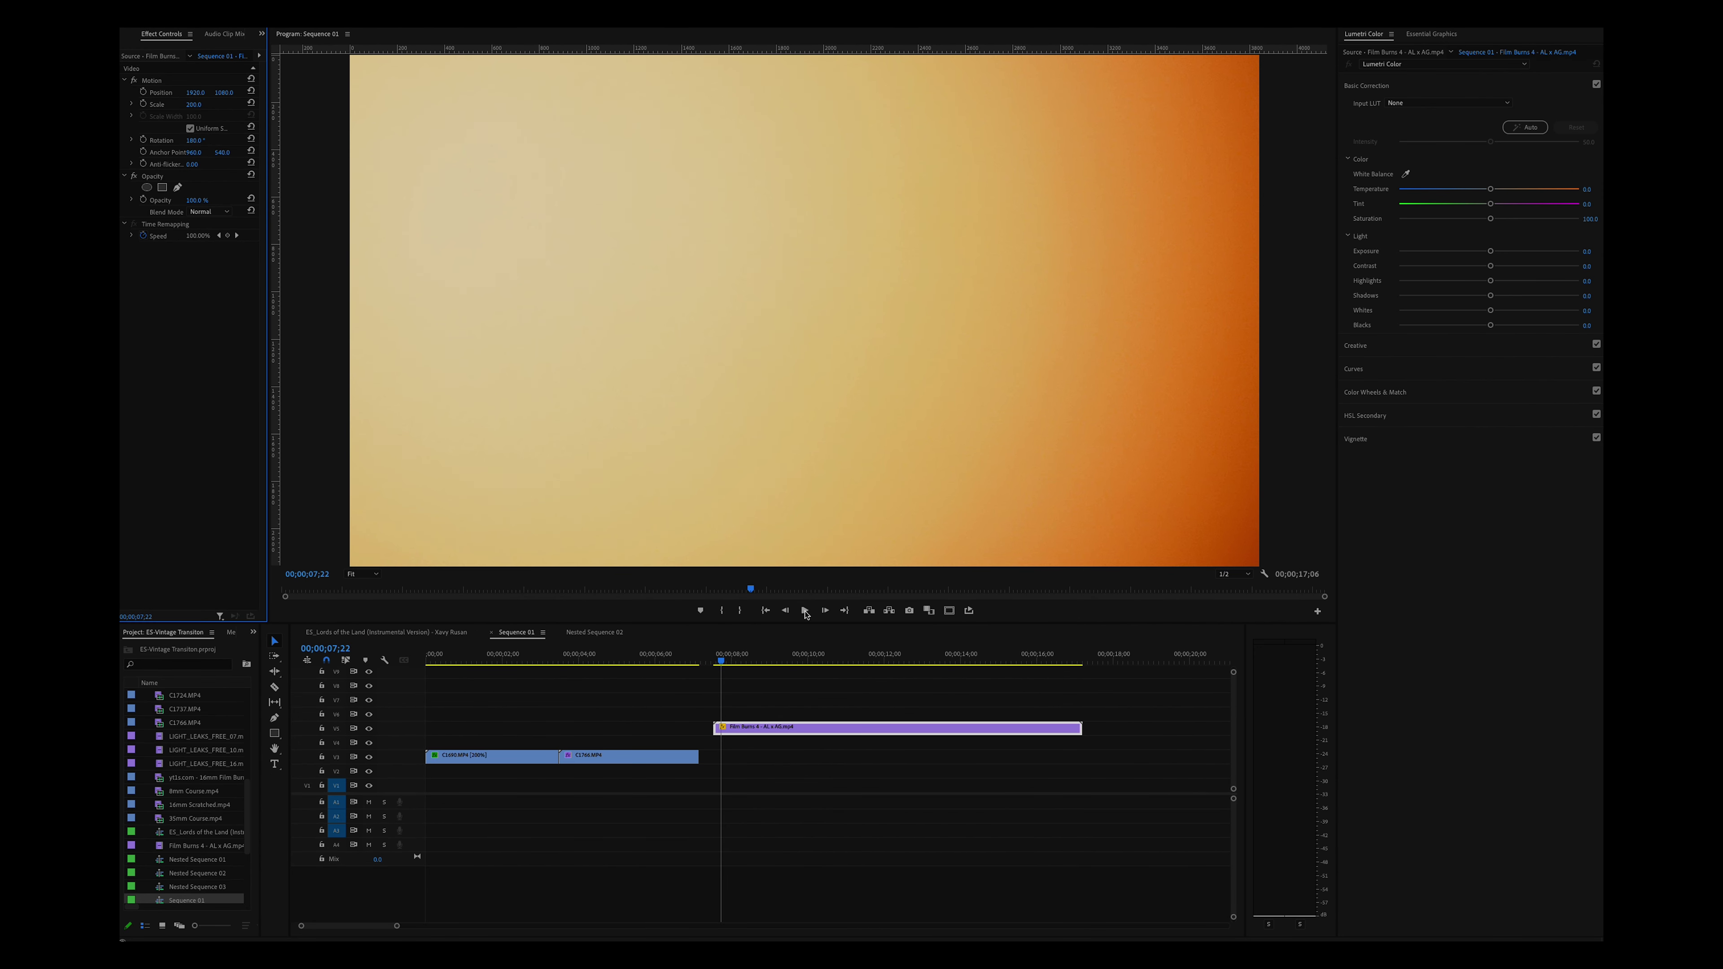
{"action": "left_click", "coordinate": [928, 897]}
{"action": "left_click_drag", "start_coordinate": [725, 662], "coordinate": [922, 702]}
{"action": "left_click", "coordinate": [941, 728]}
{"action": "key", "text": "v"}
{"action": "left_click", "coordinate": [1003, 728]}
{"action": "key", "text": "Delete"}
{"action": "left_click", "coordinate": [814, 728]}
{"action": "key", "text": "Delete"}
{"action": "left_click", "coordinate": [921, 660]}
{"action": "left_click", "coordinate": [922, 660]}
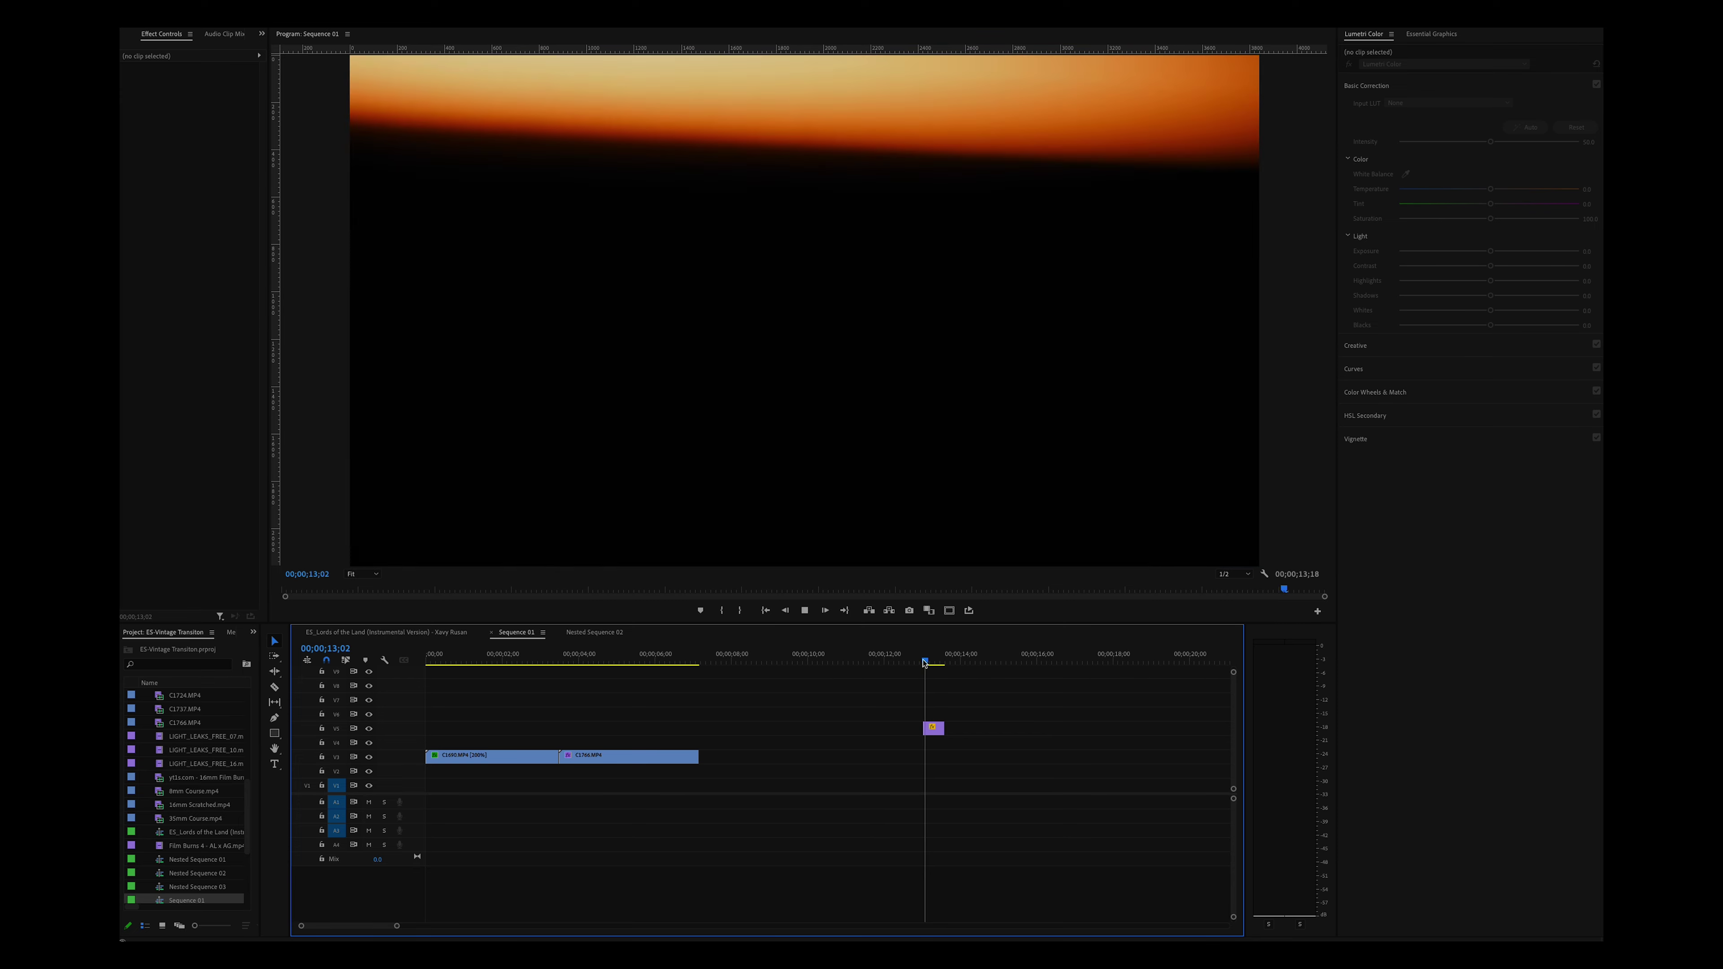
Place the trimmed film burn above the cut between the two footage clips and set its blend mode to Screen.
{"action": "left_click_drag", "start_coordinate": [933, 728], "coordinate": [561, 736]}
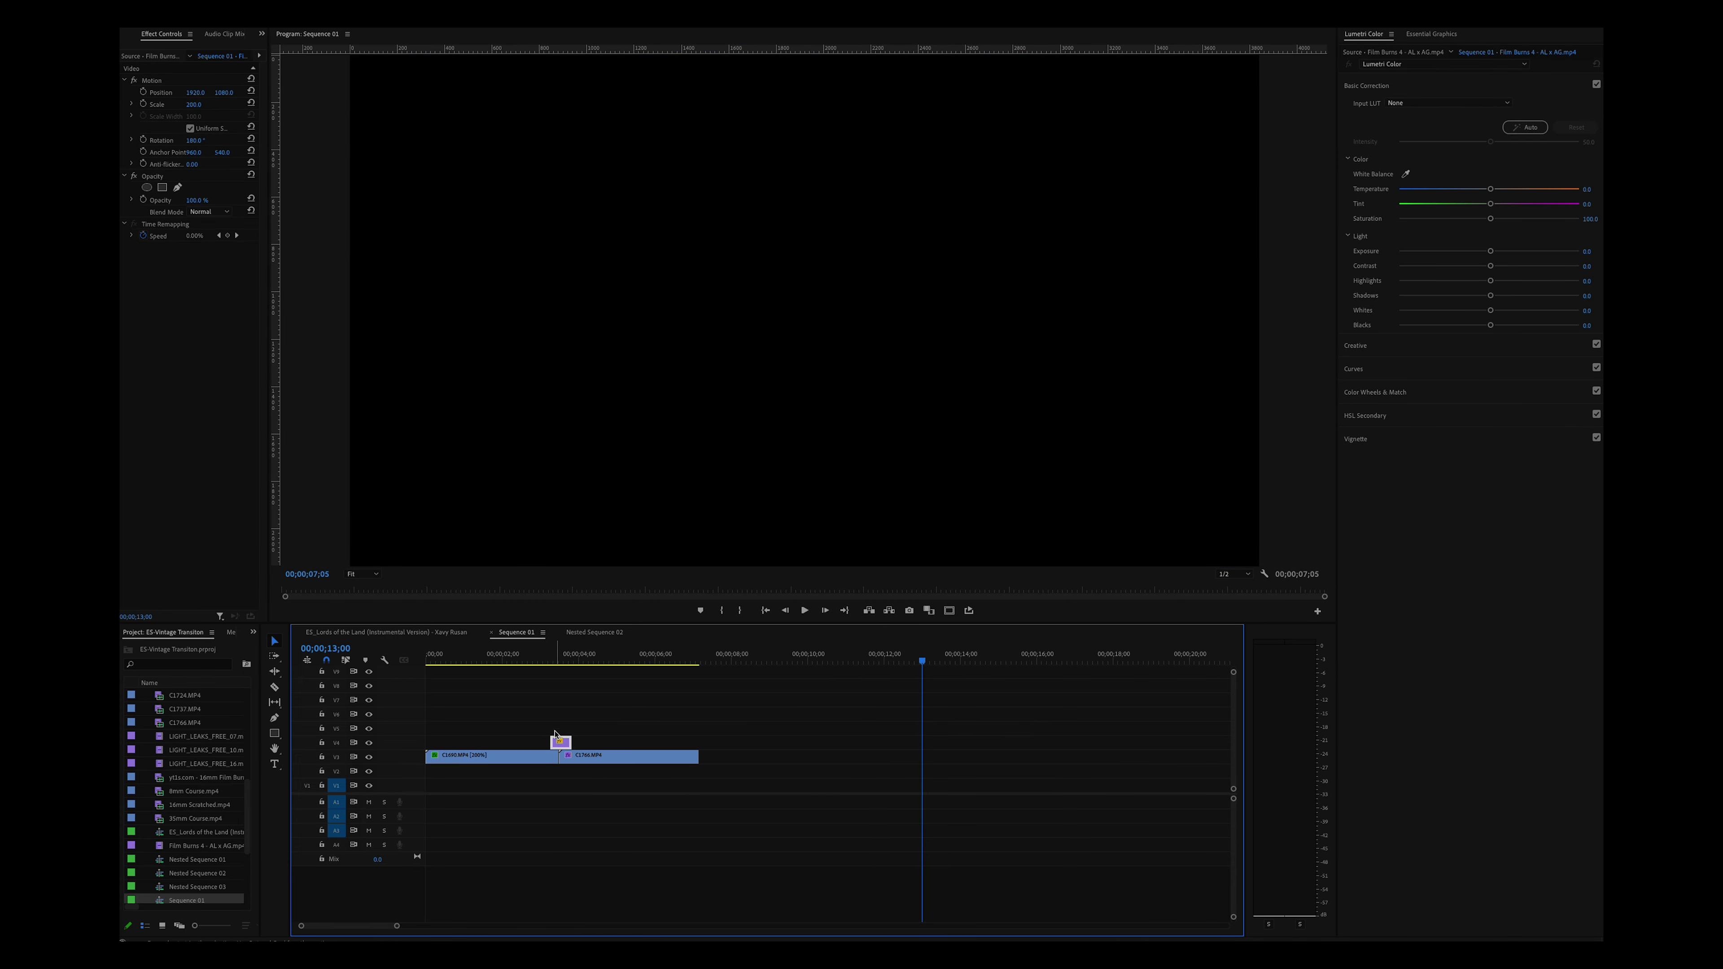
{"action": "left_click", "coordinate": [206, 212]}
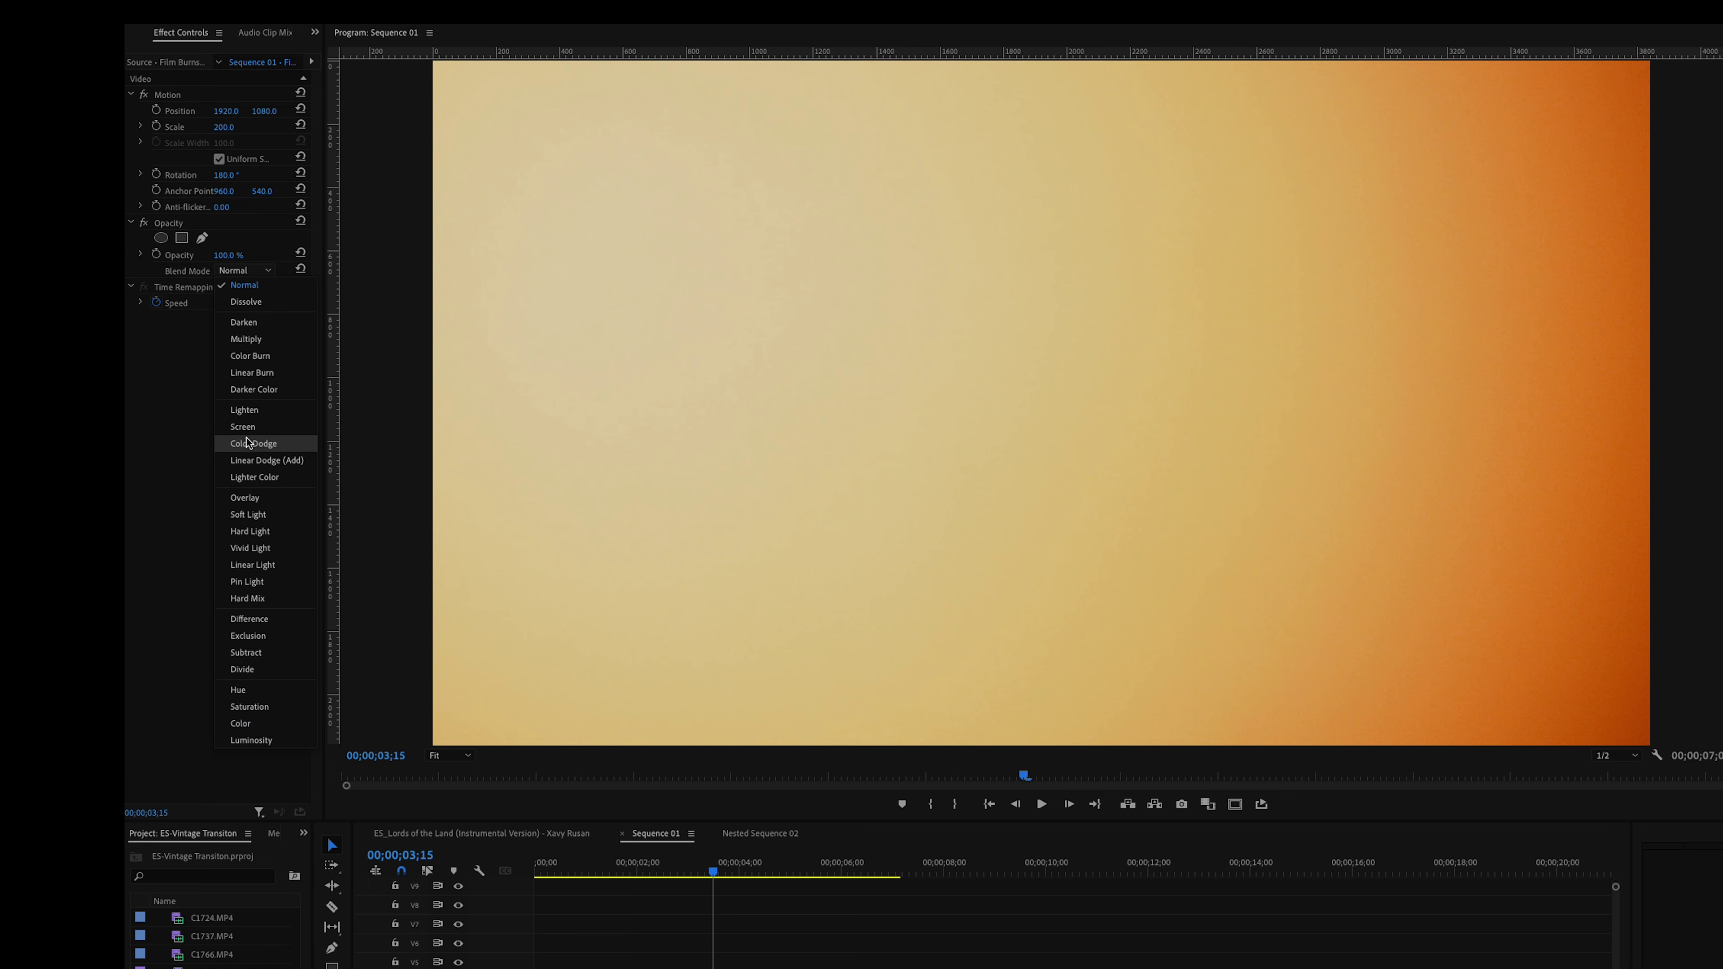
{"action": "left_click", "coordinate": [243, 427]}
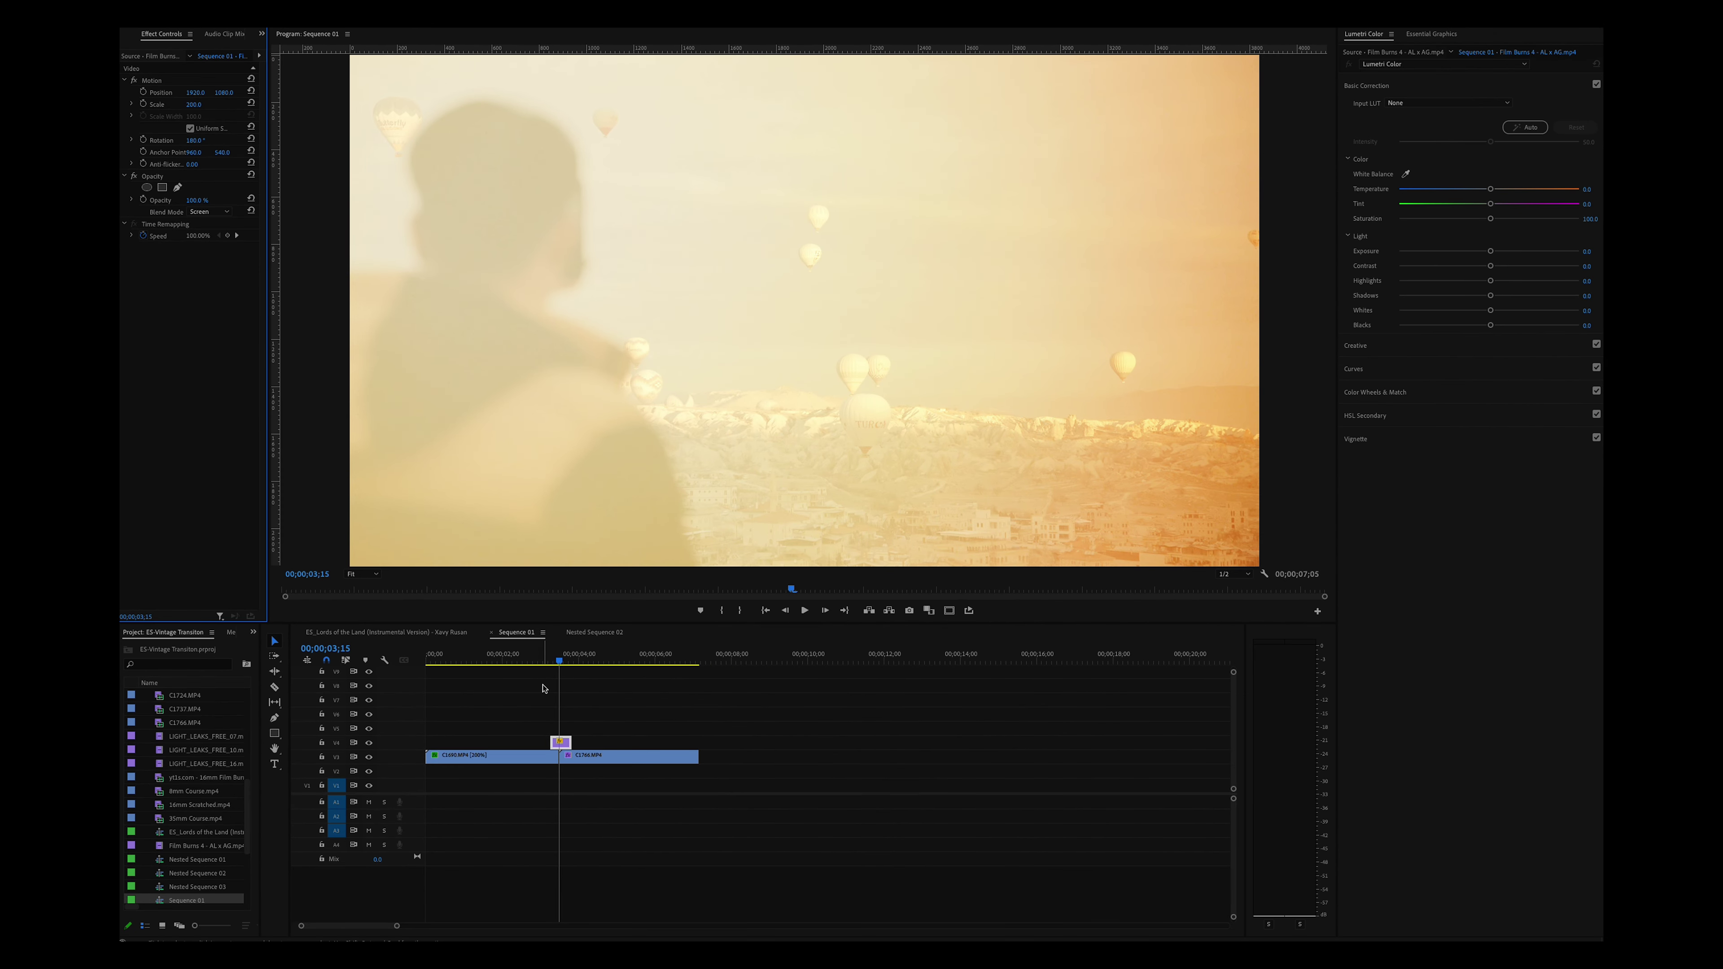
{"action": "left_click", "coordinate": [493, 659]}
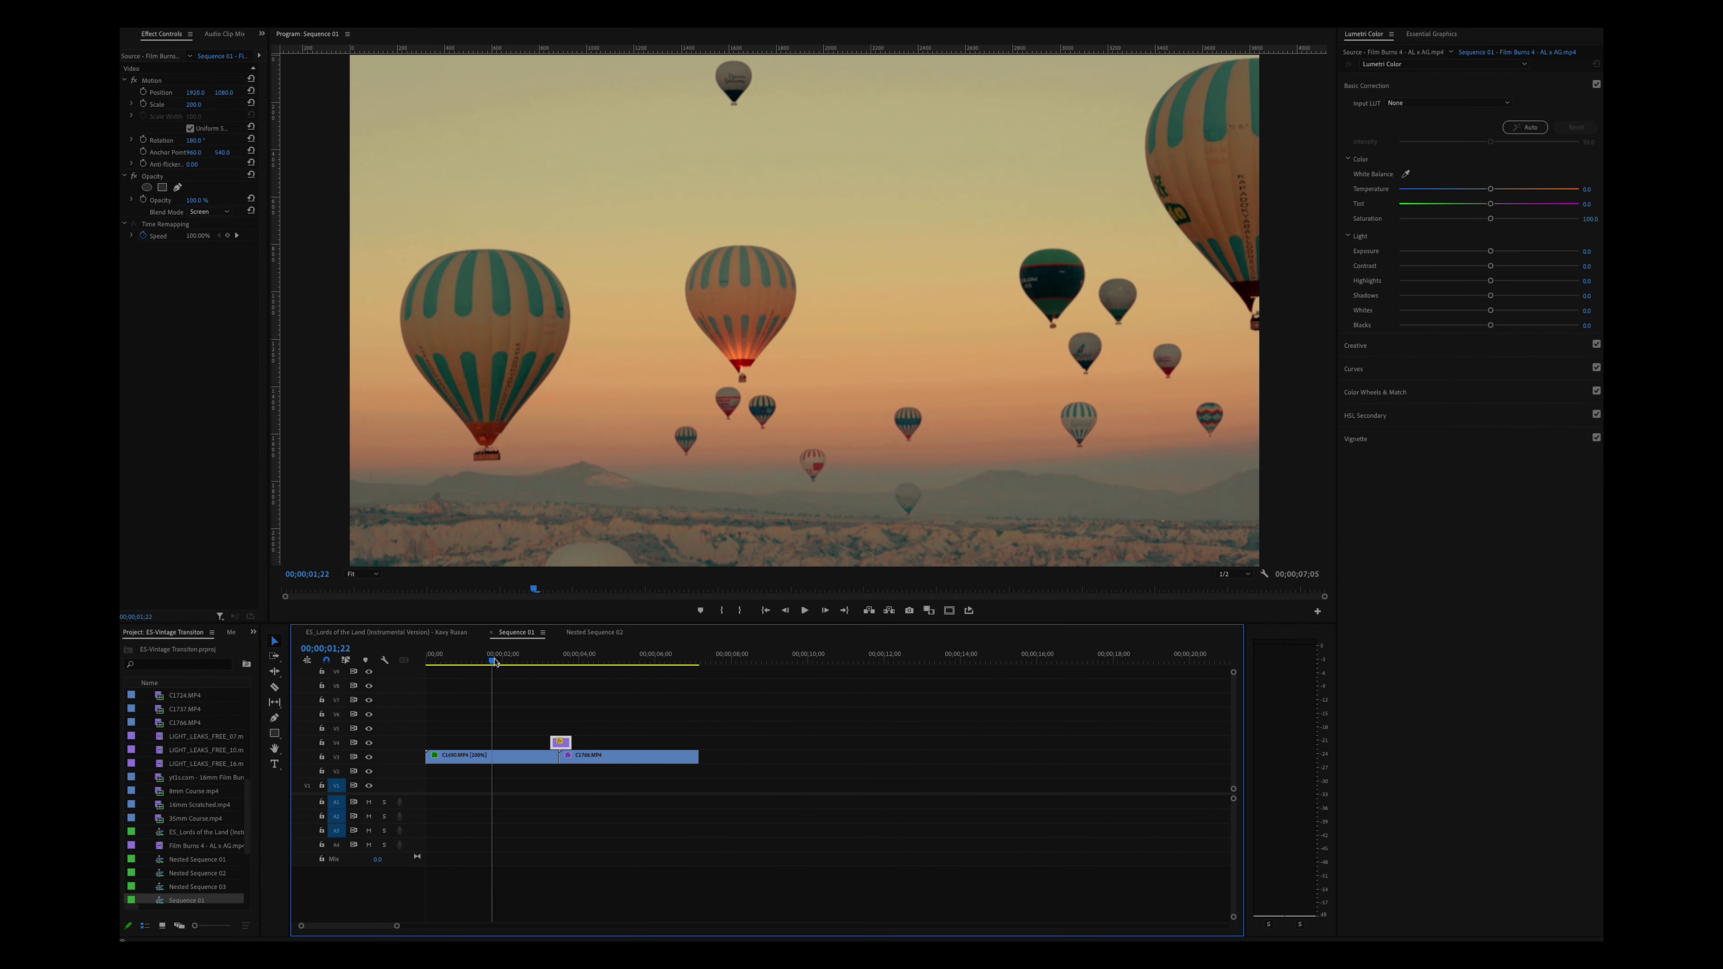
{"action": "key", "text": "space"}
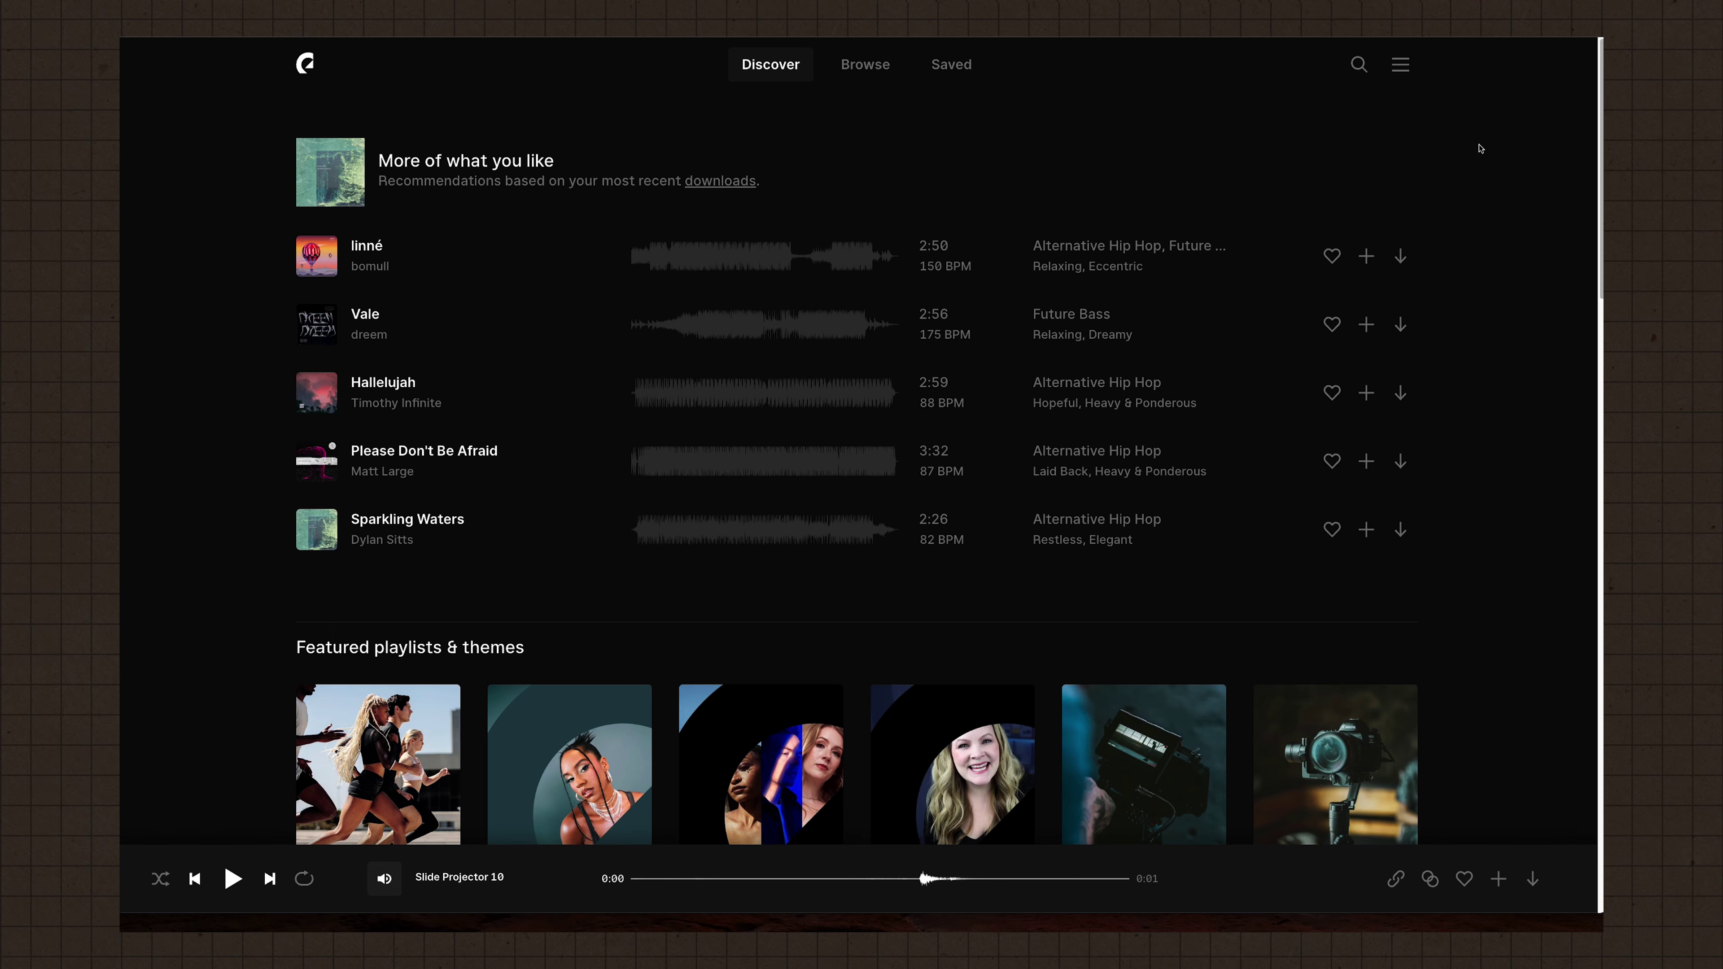
Switch to Epidemic Sound, search the sound effects for film and play Film Slate Click 1.
{"action": "left_click", "coordinate": [1359, 63]}
{"action": "left_click", "coordinate": [446, 125]}
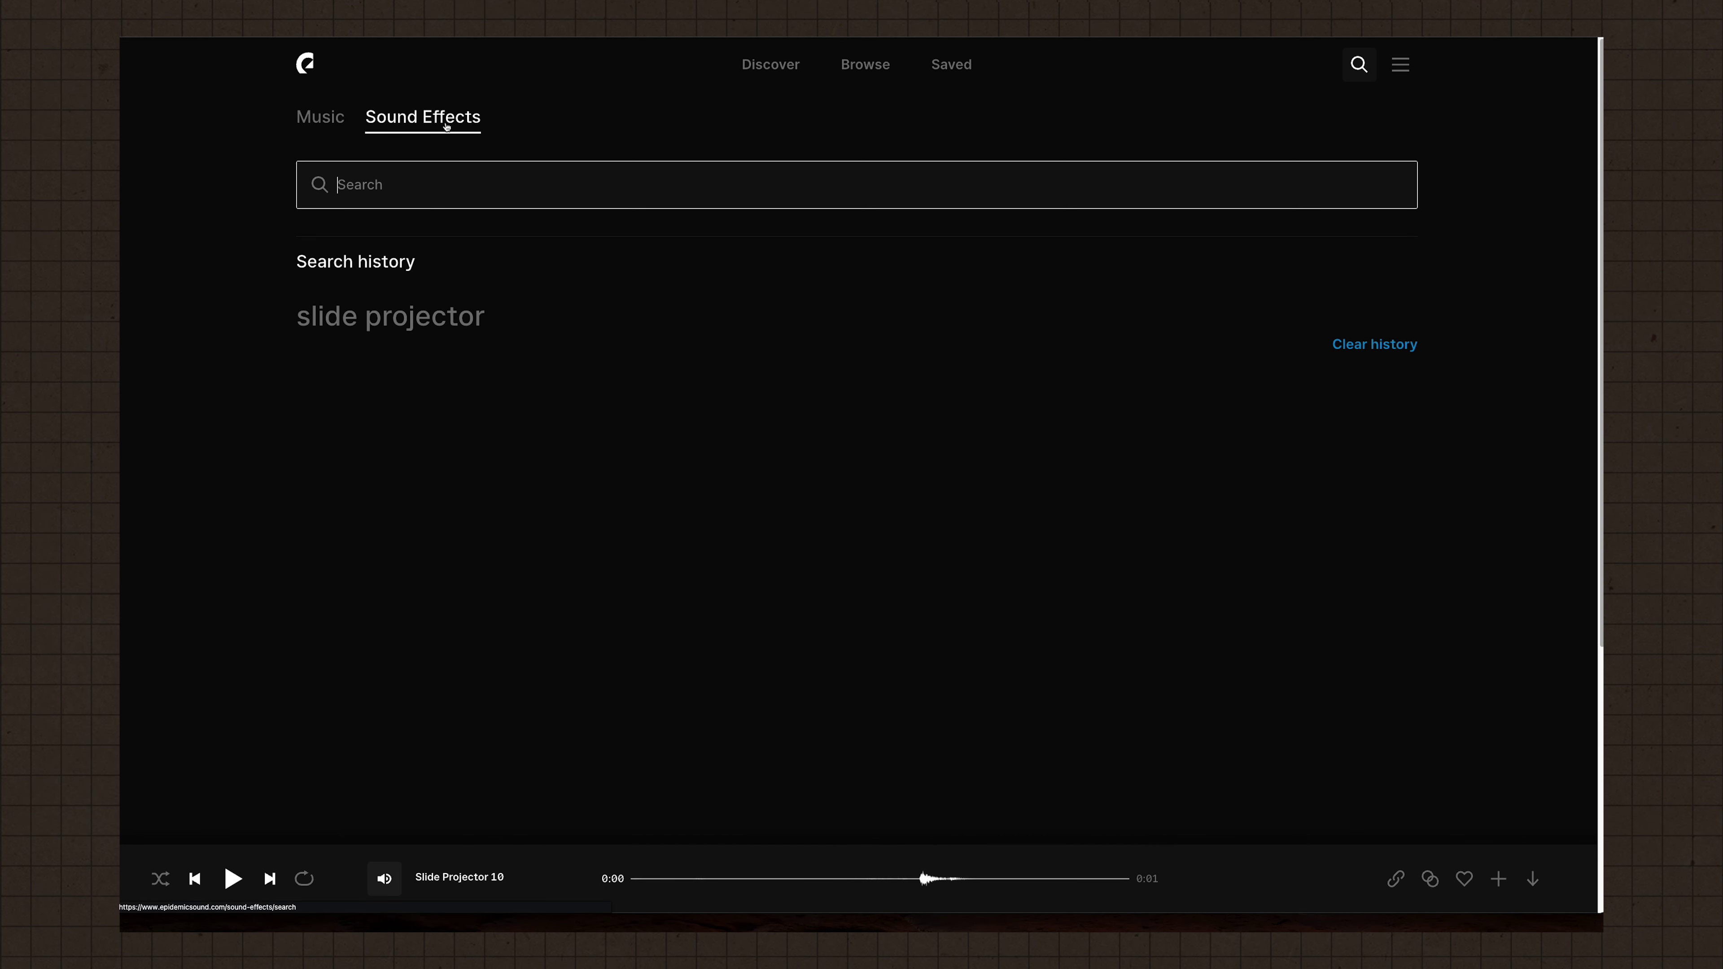
{"action": "type", "text": "film"}
{"action": "scroll", "coordinate": [474, 261], "scroll_direction": "down", "scroll_amount": 5}
{"action": "scroll", "coordinate": [265, 268], "scroll_direction": "down", "scroll_amount": 7}
{"action": "left_click", "coordinate": [316, 646]}
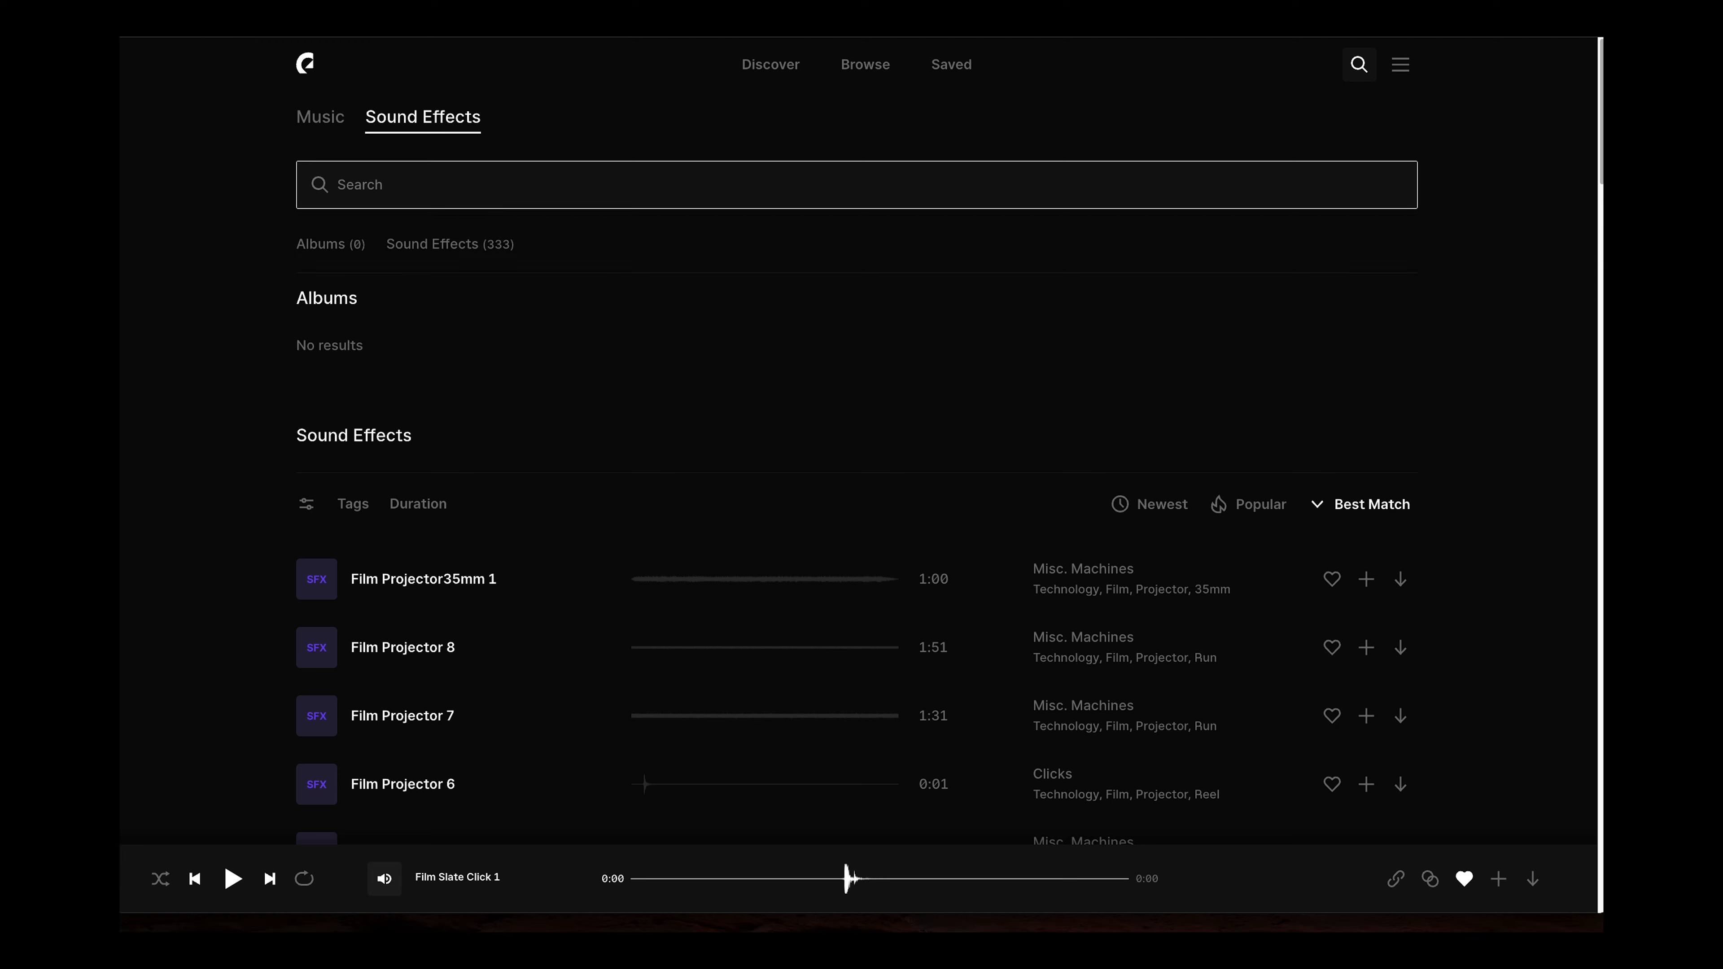
Search the sound effects for slide projector, open Slide Projector 10 and play it.
{"action": "type", "text": "slide projector"}
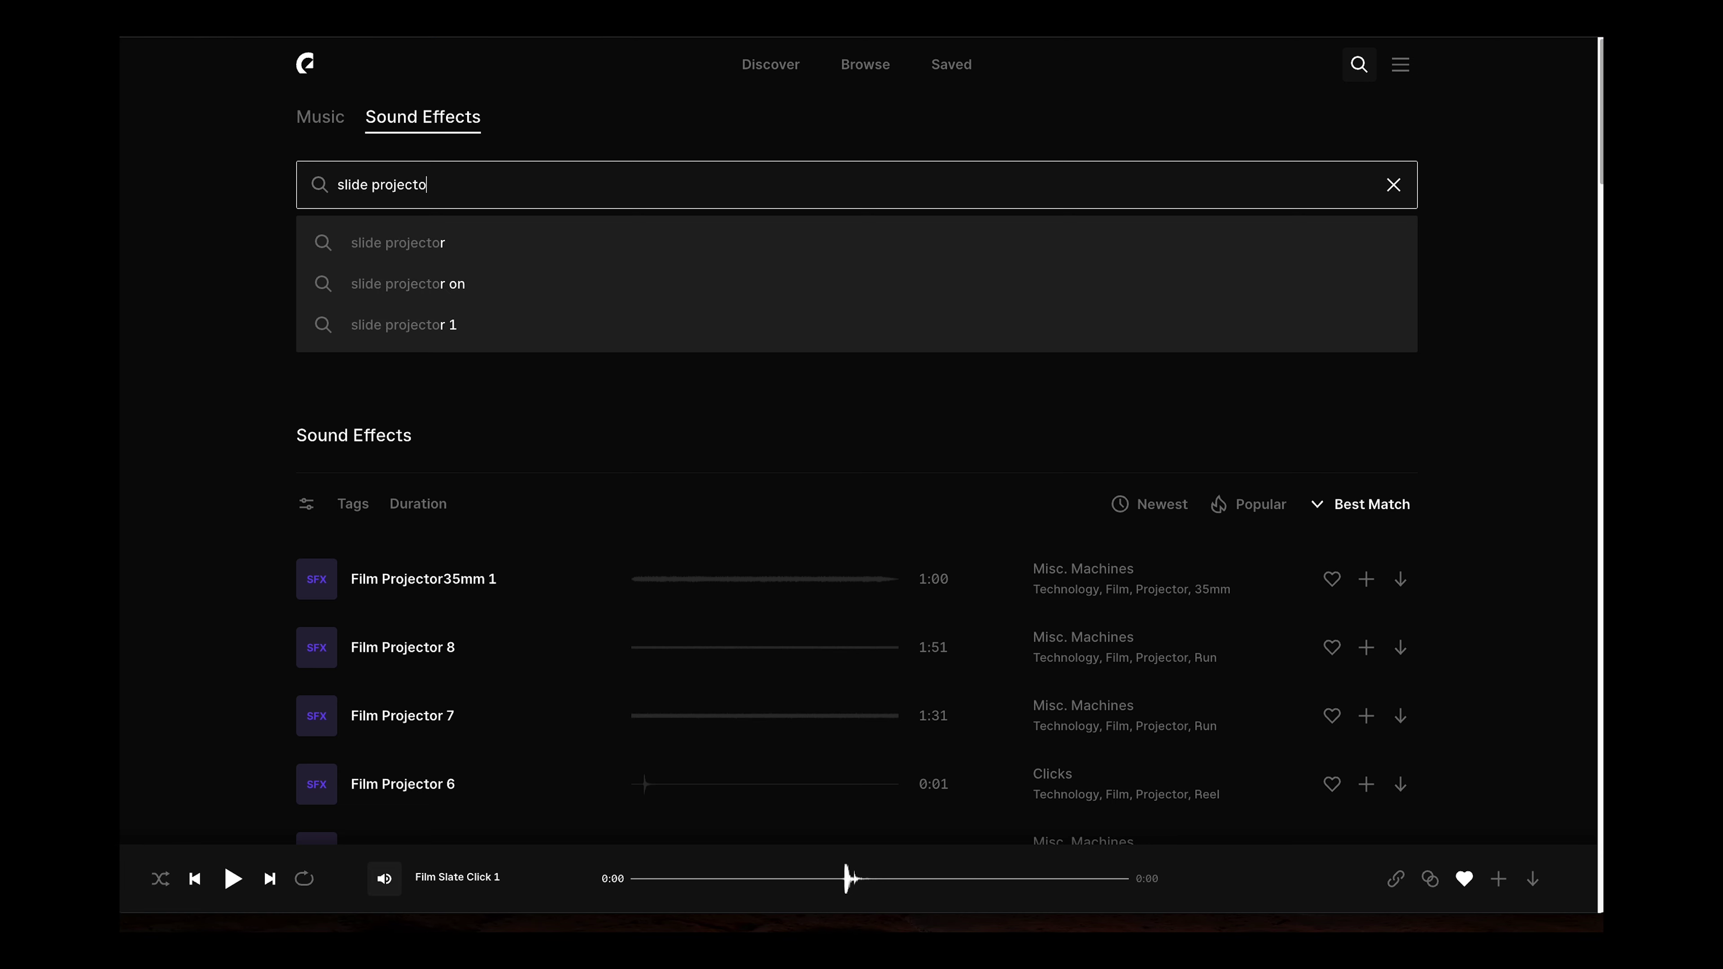
{"action": "key", "text": "Return"}
{"action": "scroll", "coordinate": [399, 530], "scroll_direction": "down", "scroll_amount": 2}
{"action": "left_click", "coordinate": [399, 529]}
{"action": "left_click", "coordinate": [400, 526]}
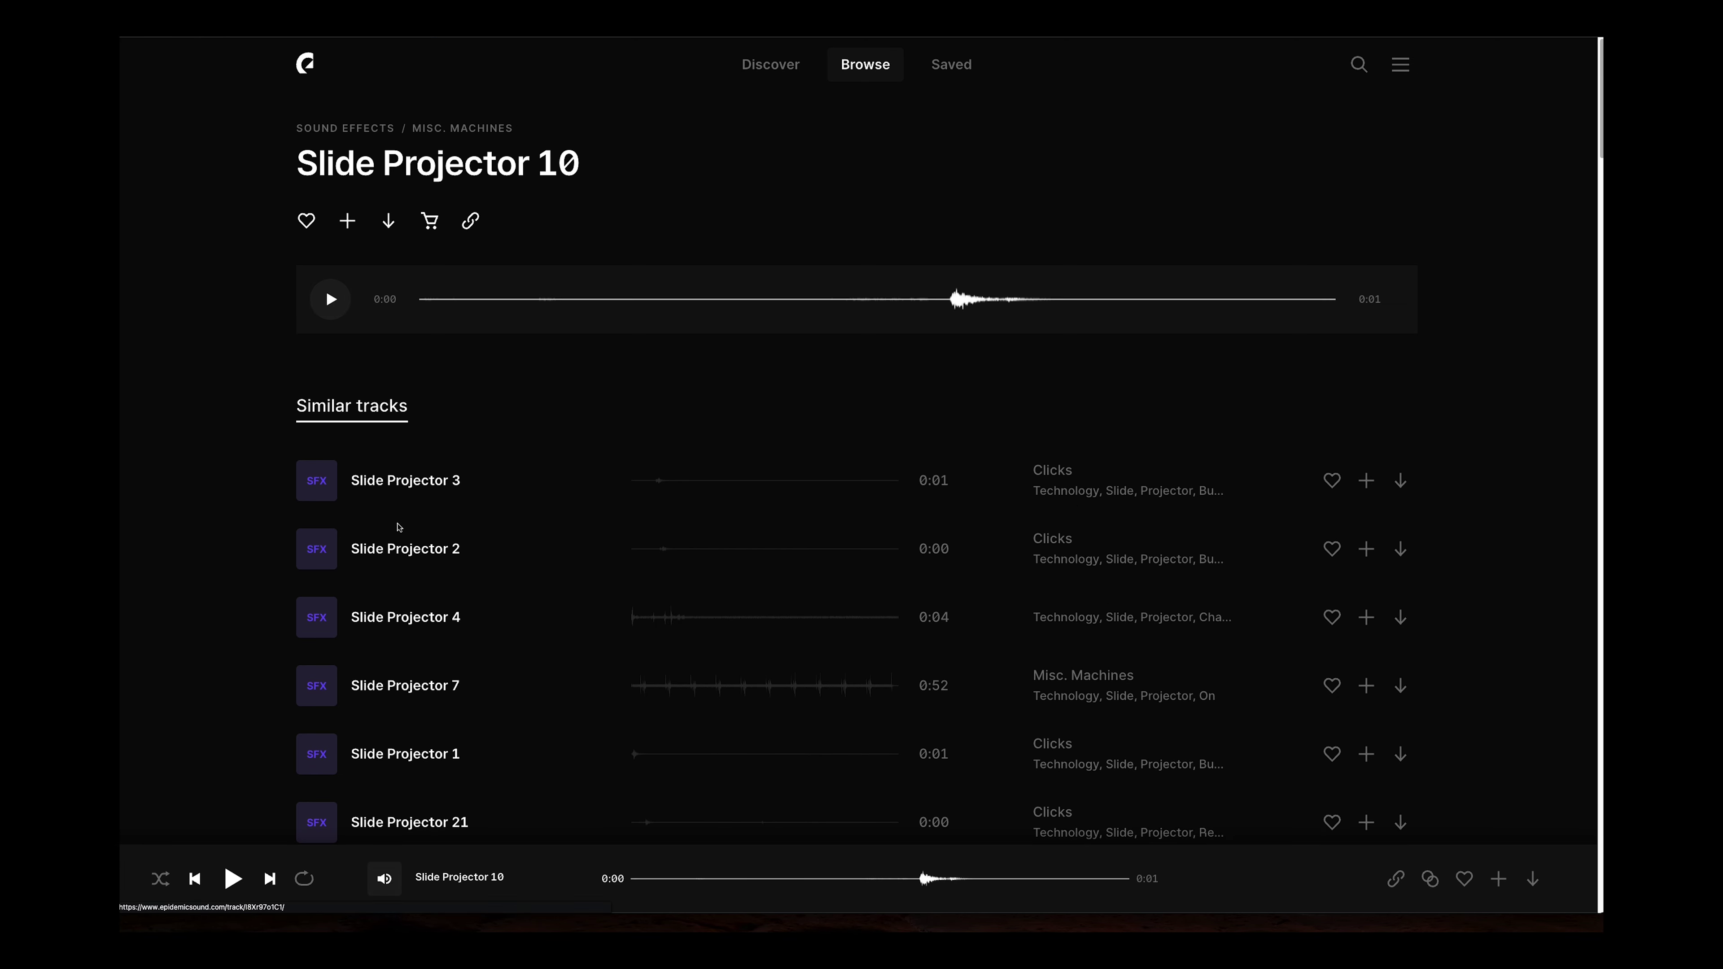
{"action": "left_click", "coordinate": [330, 299]}
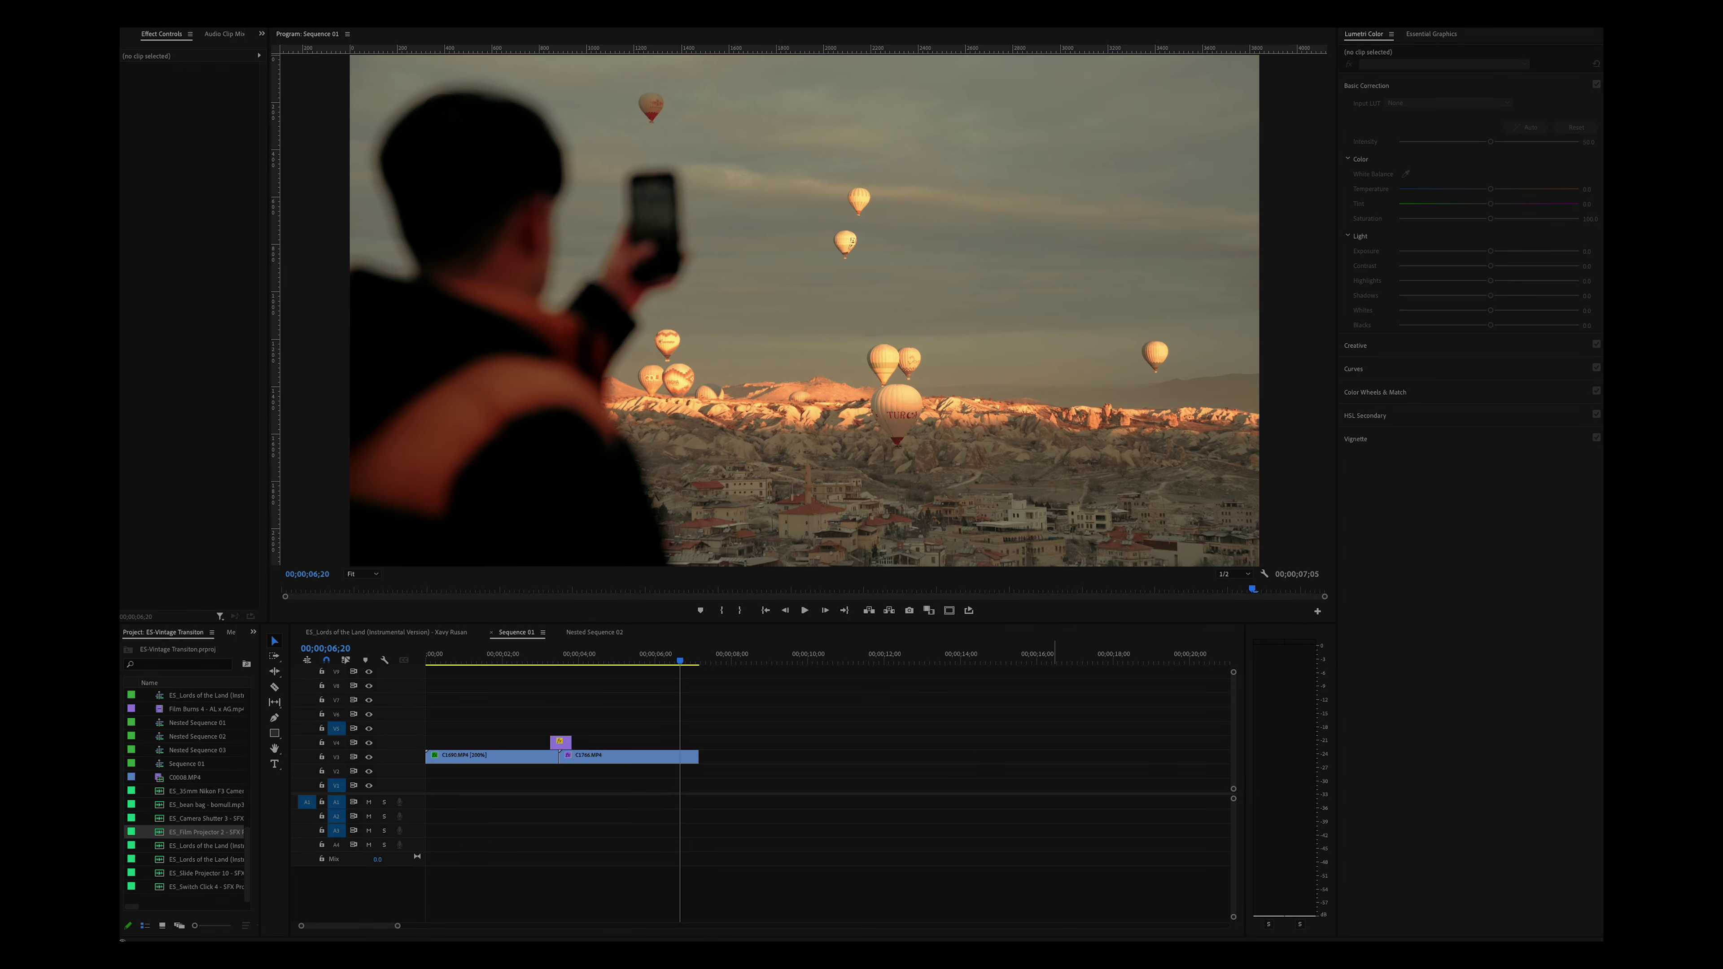
In Premiere Pro, add the selected film projector sound effect beneath the film burn and adjust its position around the cut.
{"action": "left_click_drag", "start_coordinate": [204, 832], "coordinate": [561, 815]}
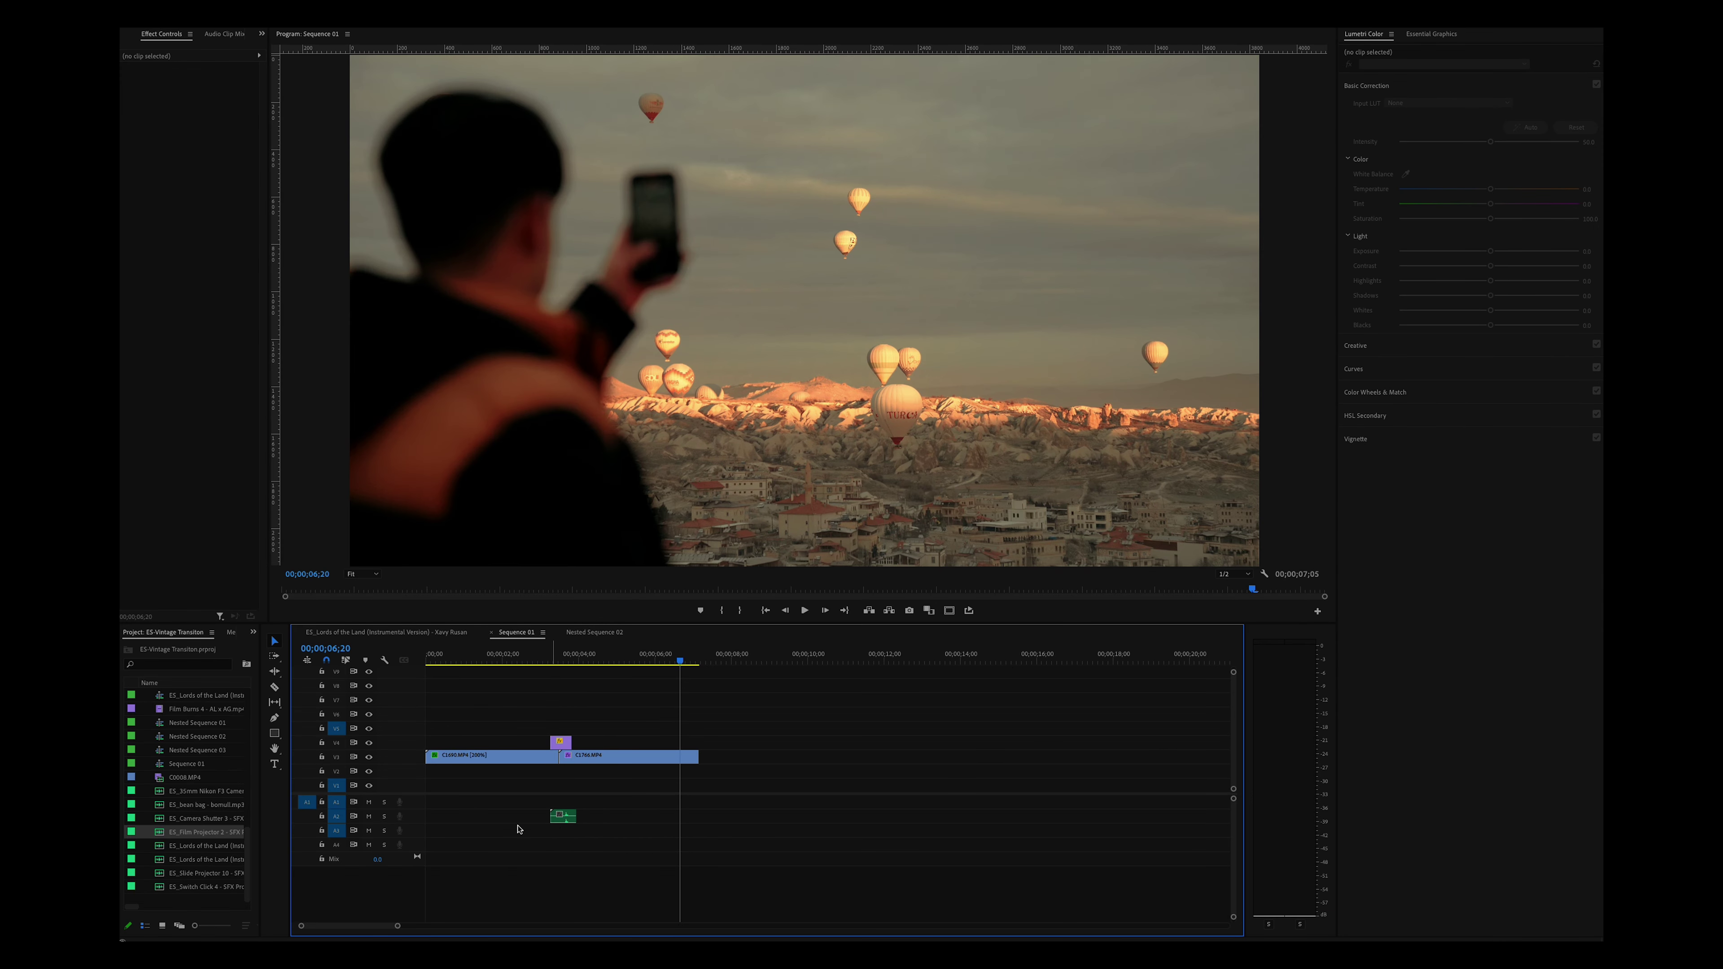
{"action": "scroll", "coordinate": [487, 792], "scroll_direction": "up", "scroll_amount": 2}
{"action": "scroll", "coordinate": [487, 792], "scroll_direction": "up", "scroll_amount": 2}
{"action": "double_click", "coordinate": [848, 817]}
{"action": "left_click_drag", "start_coordinate": [852, 818], "coordinate": [814, 820]}
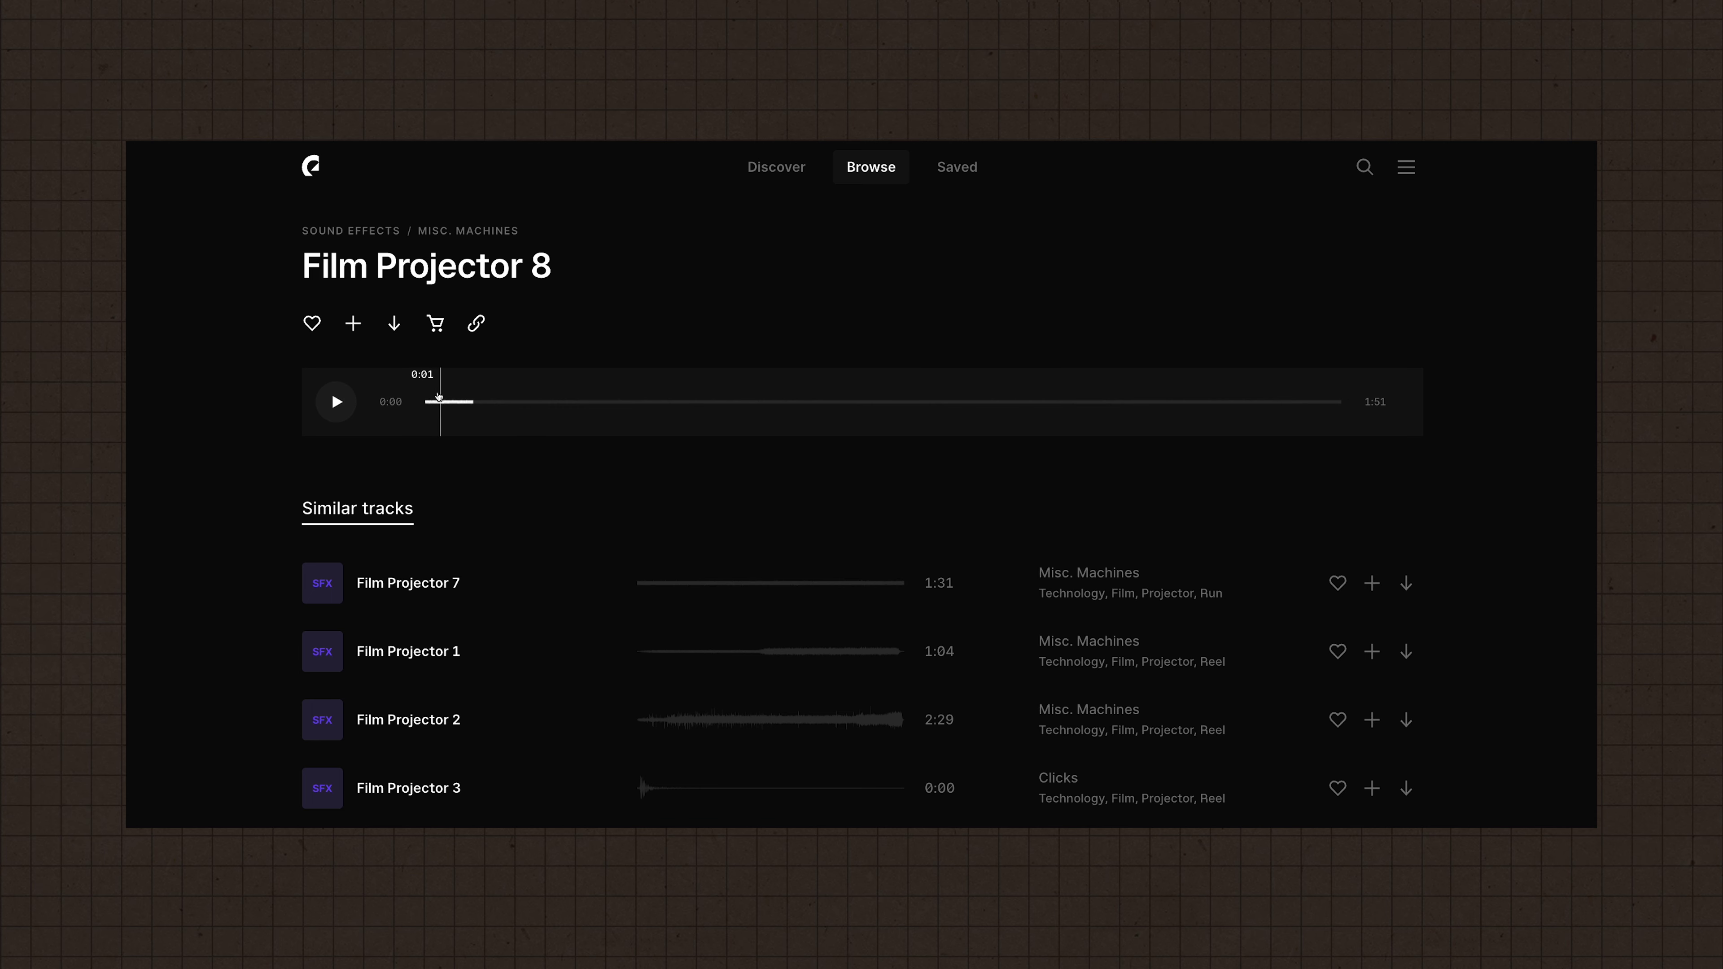
Play Film Projector 8 in Epidemic Sound, then place the sound file beneath the transition in the Premiere Pro sequence.
{"action": "left_click", "coordinate": [333, 400]}
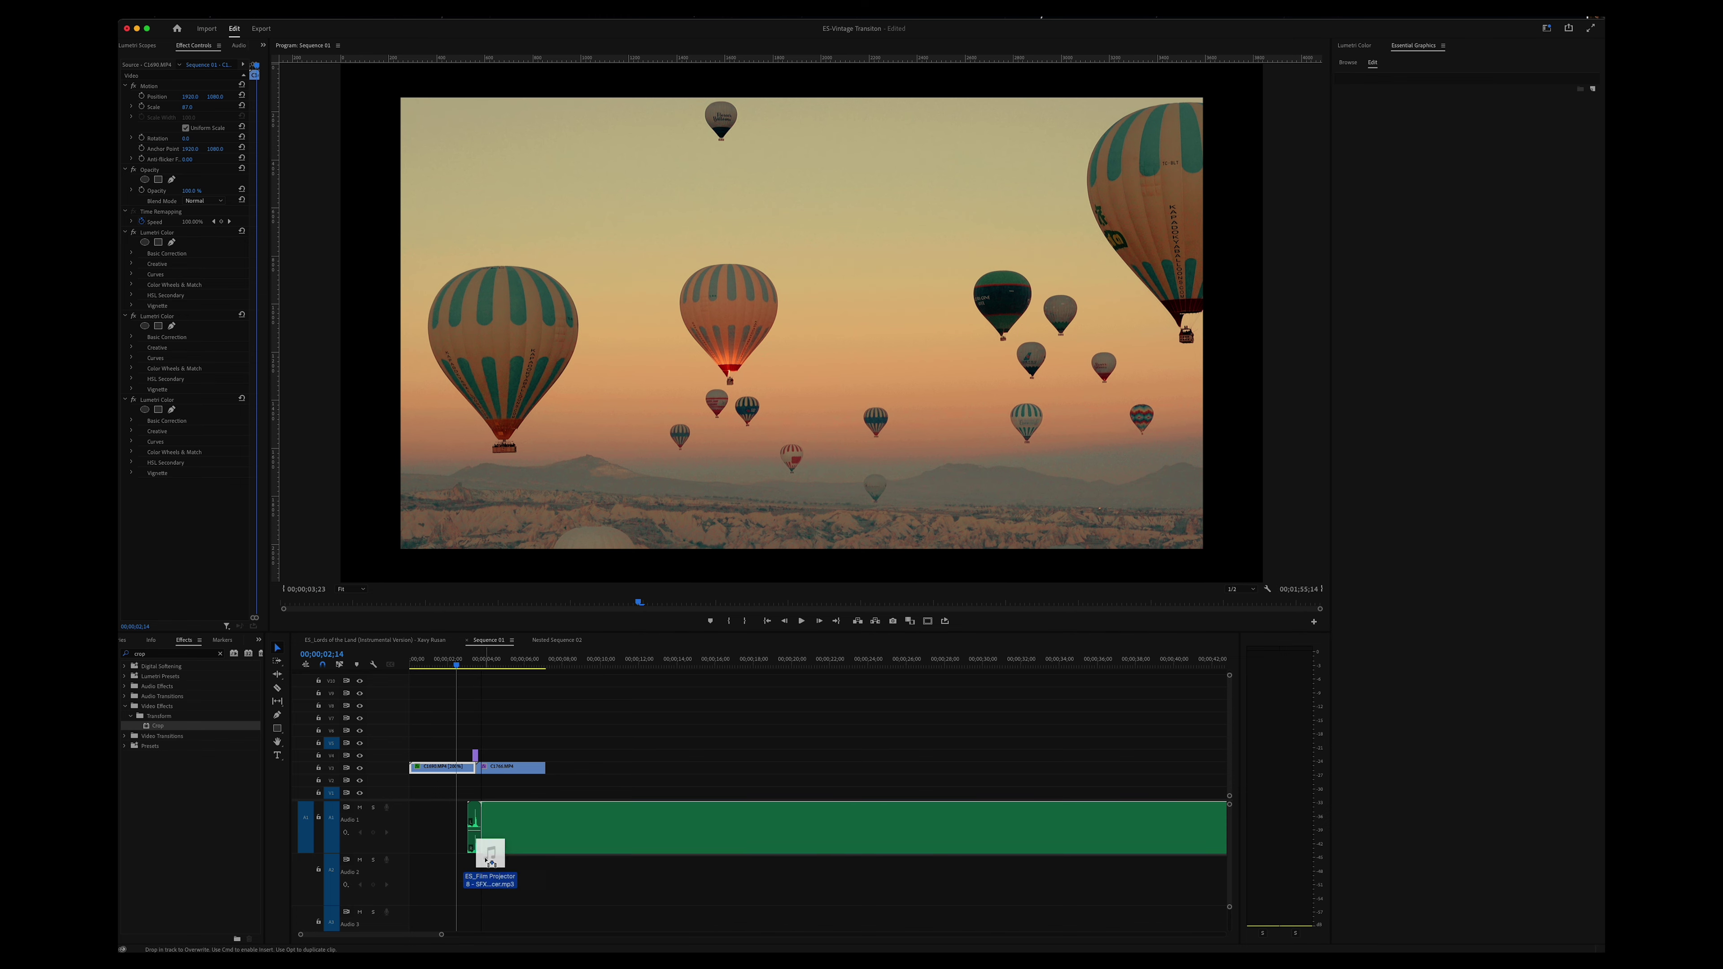
{"action": "left_click_drag", "start_coordinate": [489, 850], "coordinate": [363, 848]}
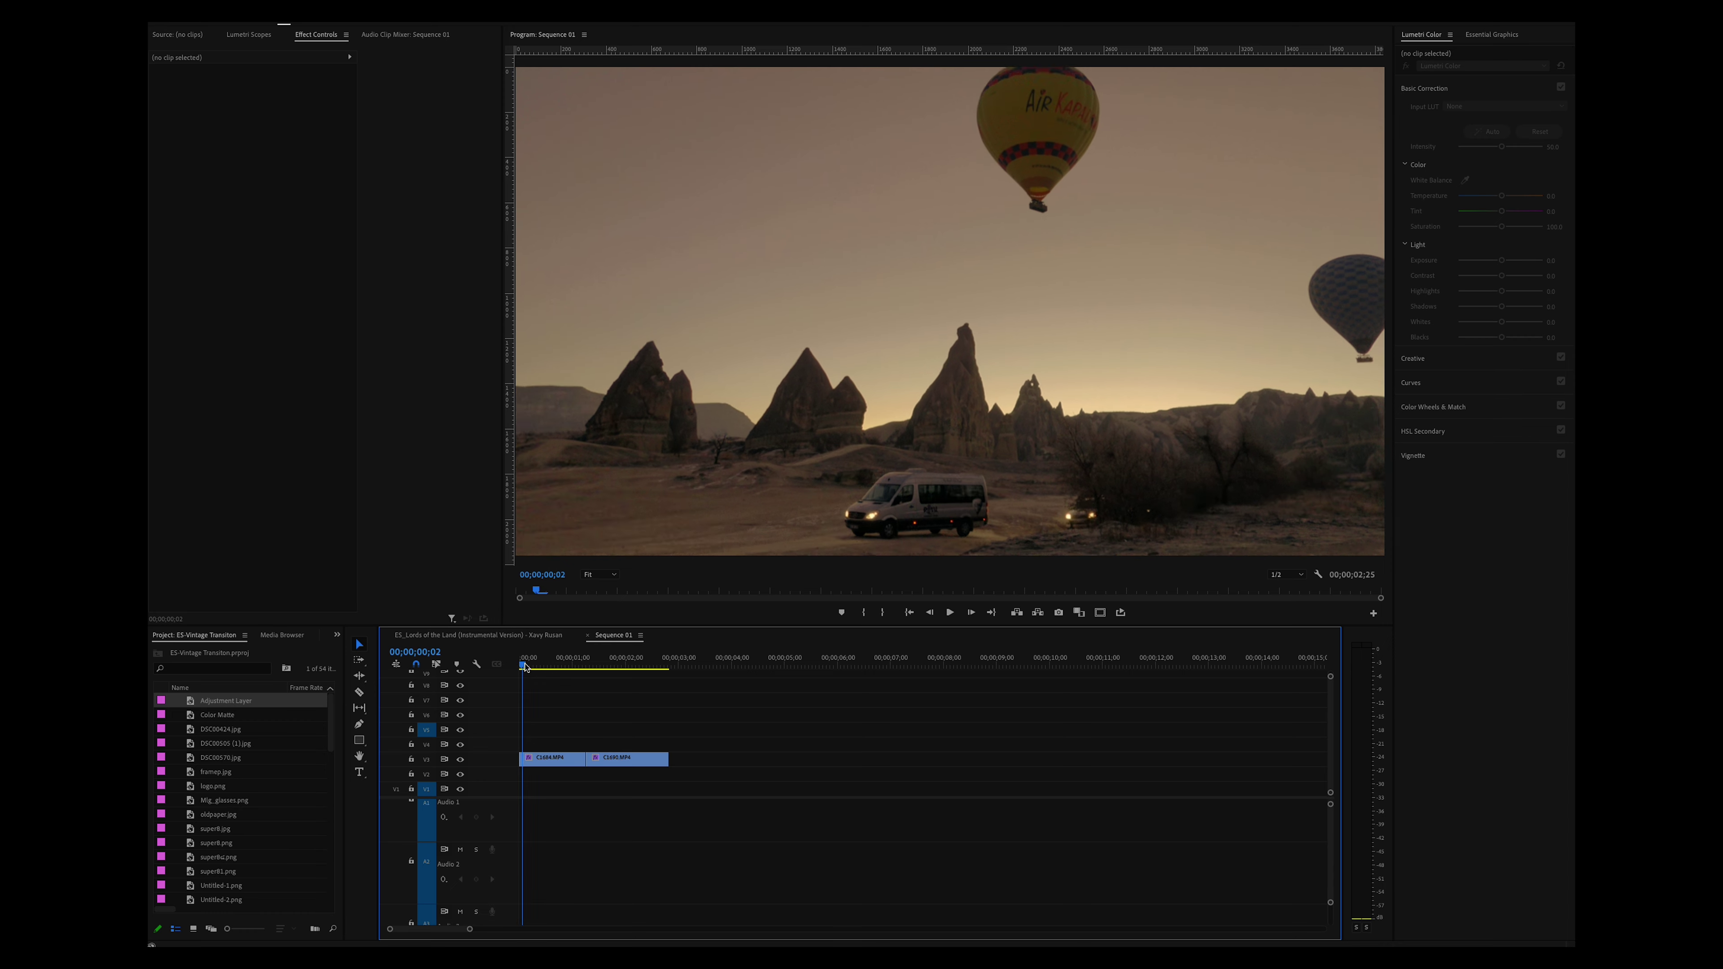
Find the Gaussian Blur effect and apply it to the first clip, C1684.MP4.
{"action": "left_click_drag", "start_coordinate": [525, 667], "coordinate": [642, 677]}
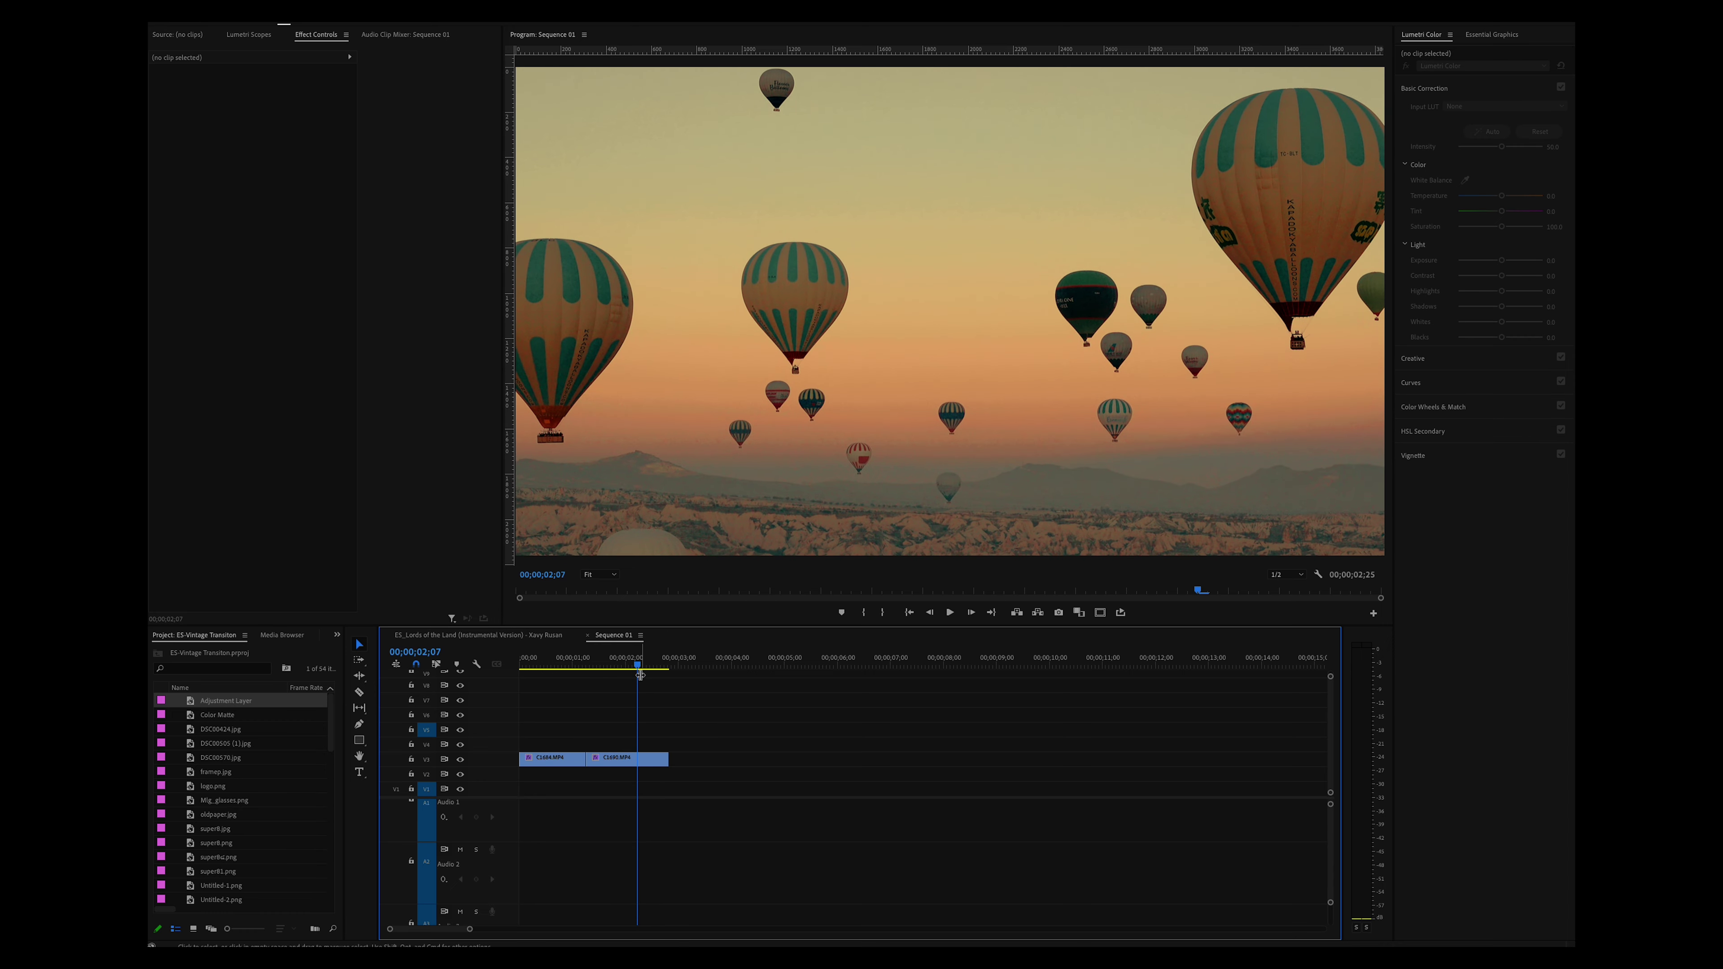
{"action": "left_click", "coordinate": [553, 759]}
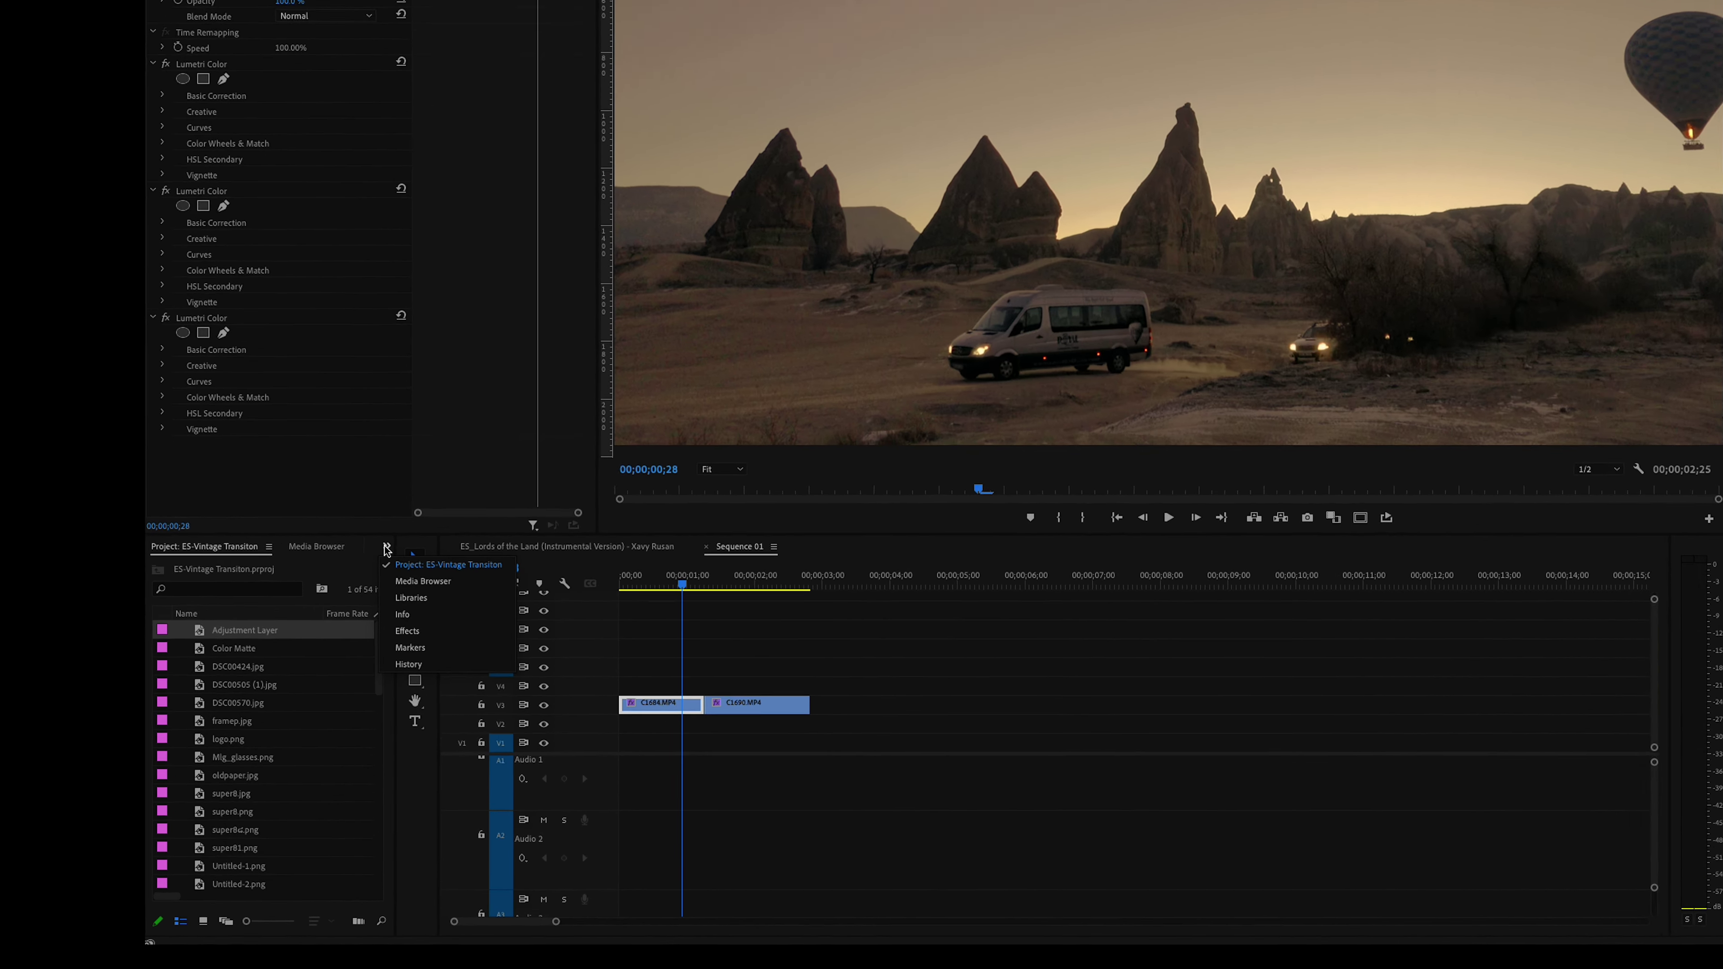
{"action": "left_click", "coordinate": [337, 635]}
{"action": "left_click", "coordinate": [356, 703]}
{"action": "left_click", "coordinate": [262, 530]}
{"action": "type", "text": "gaussian"}
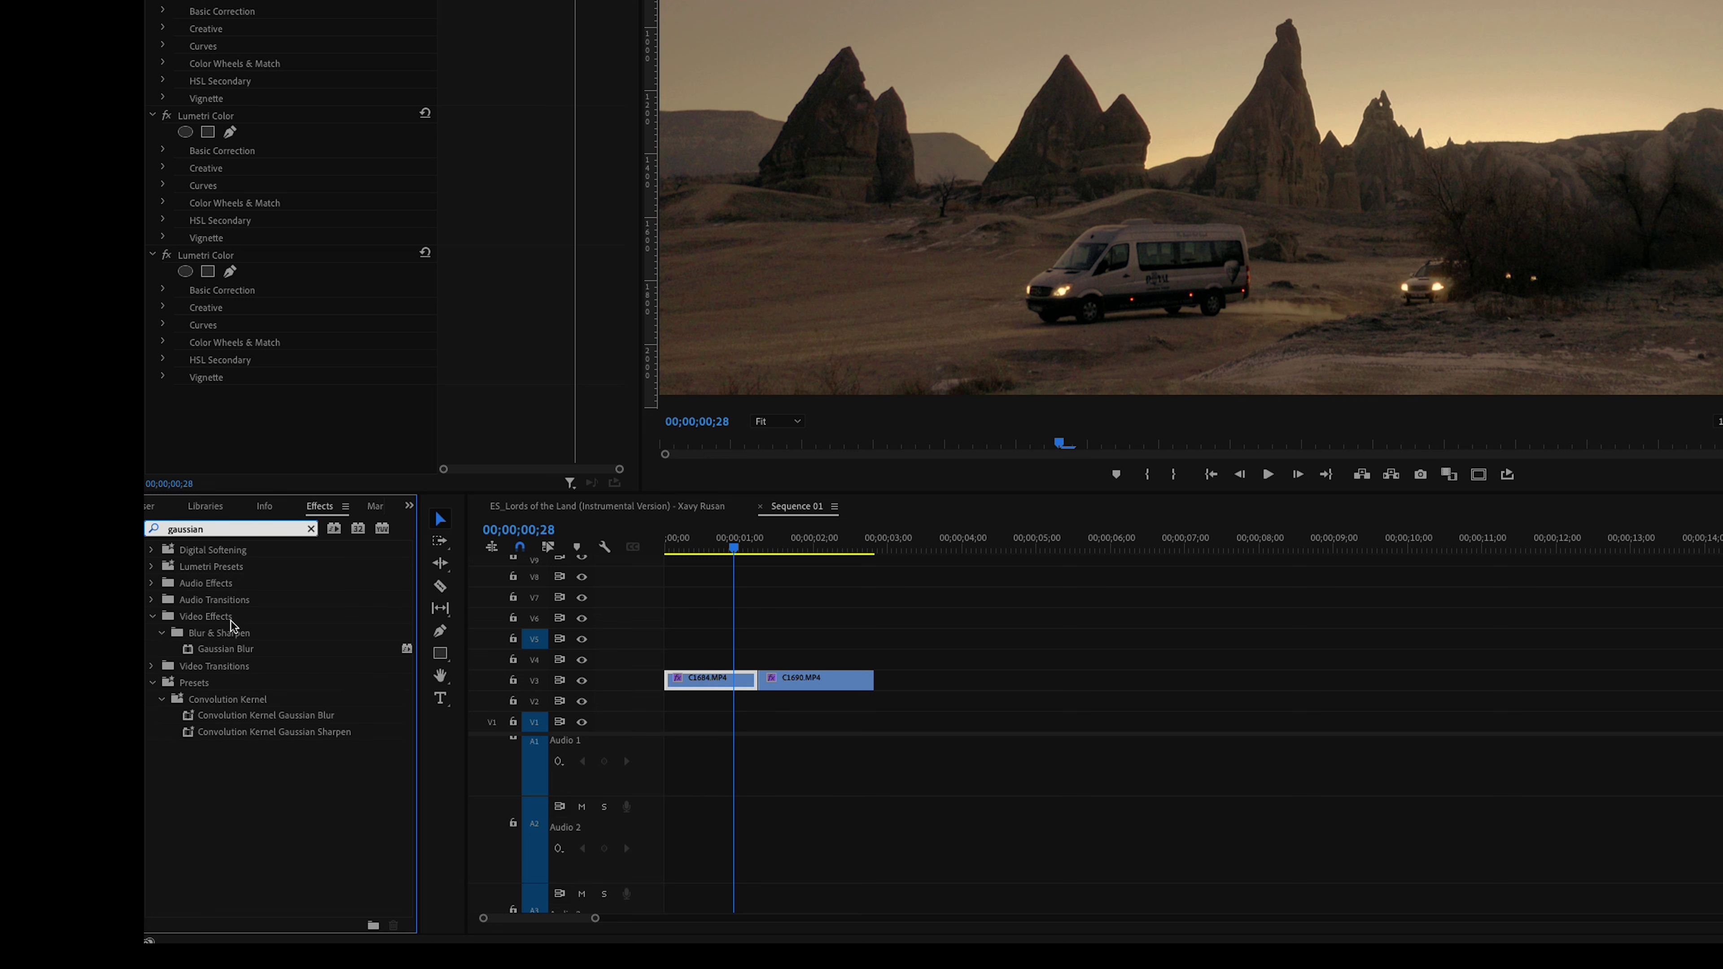
{"action": "left_click", "coordinate": [239, 651]}
{"action": "left_click_drag", "start_coordinate": [239, 650], "coordinate": [671, 679]}
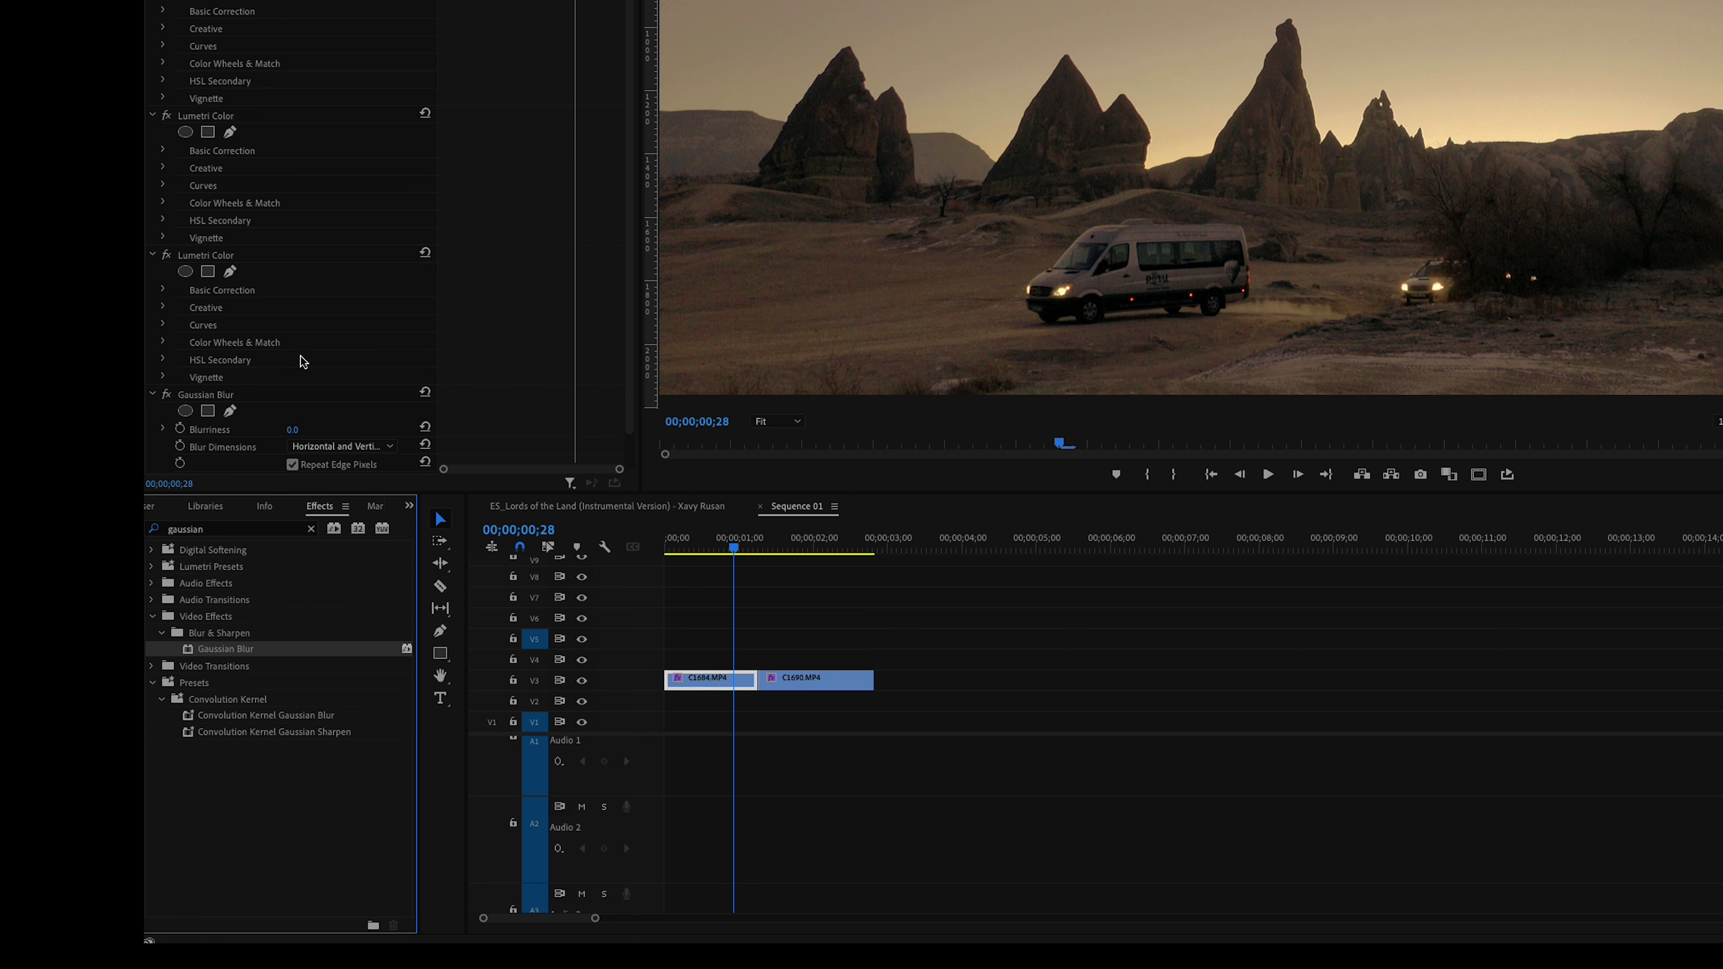
Add a Blurriness keyframe of 62 to the Gaussian Blur on C1684.MP4 at 00;00;01;06.
{"action": "left_click_drag", "start_coordinate": [738, 553], "coordinate": [759, 551]}
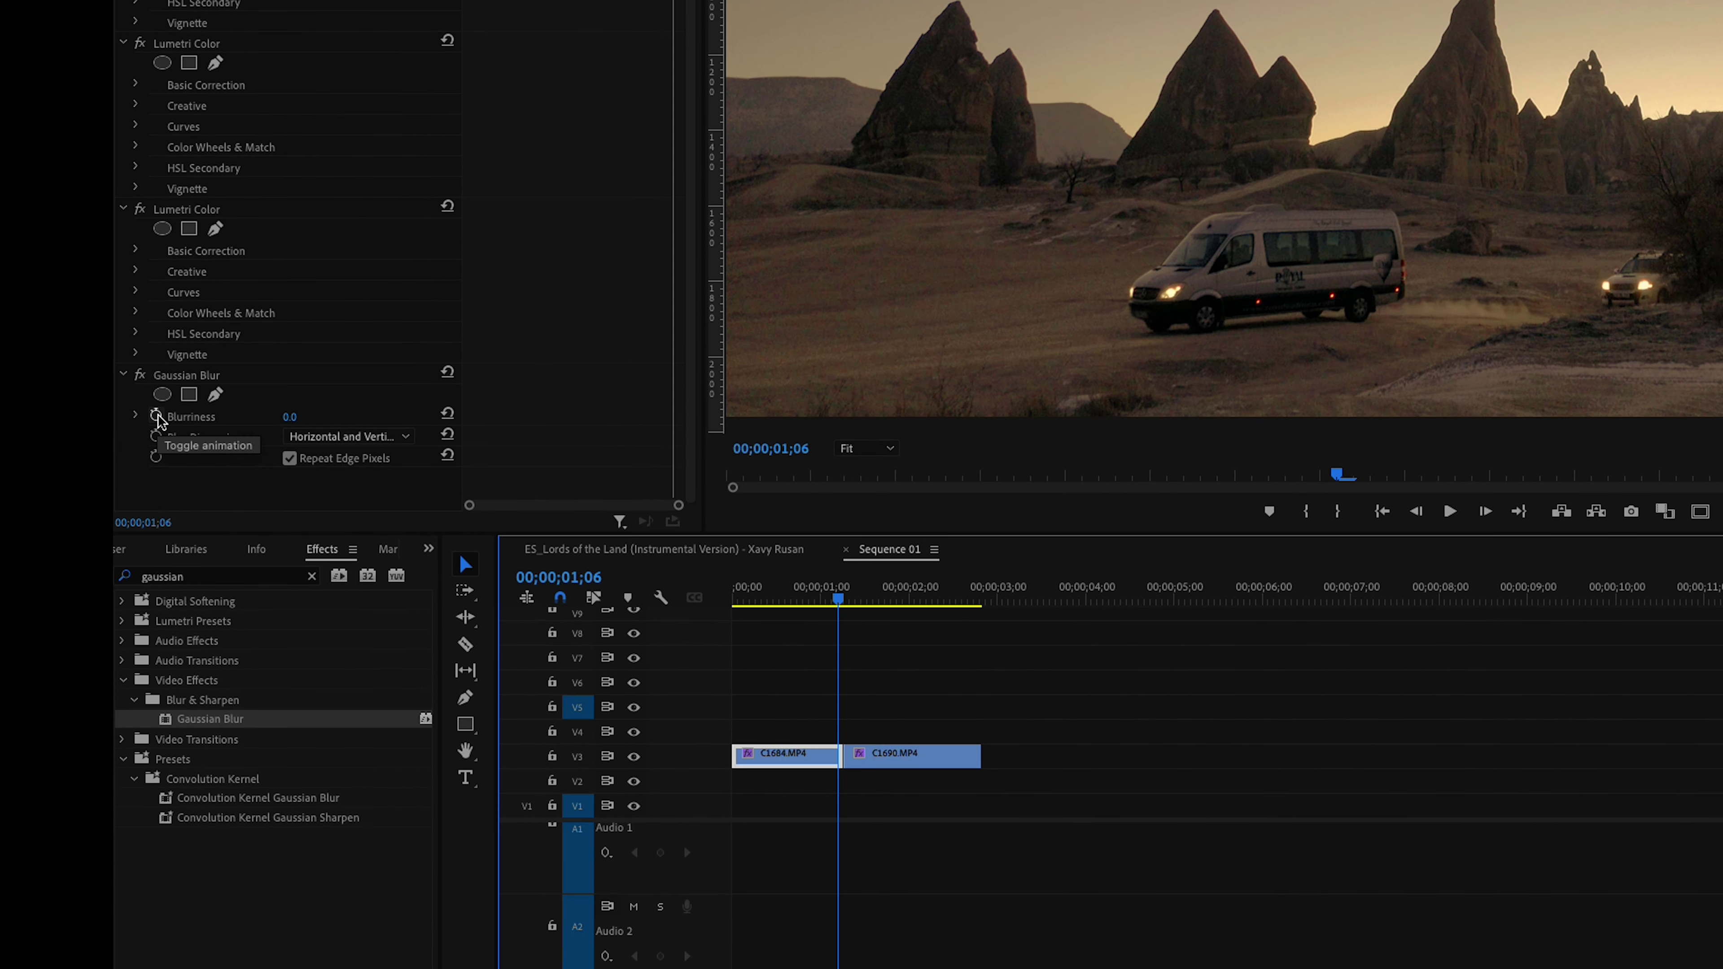
{"action": "left_click", "coordinate": [157, 416]}
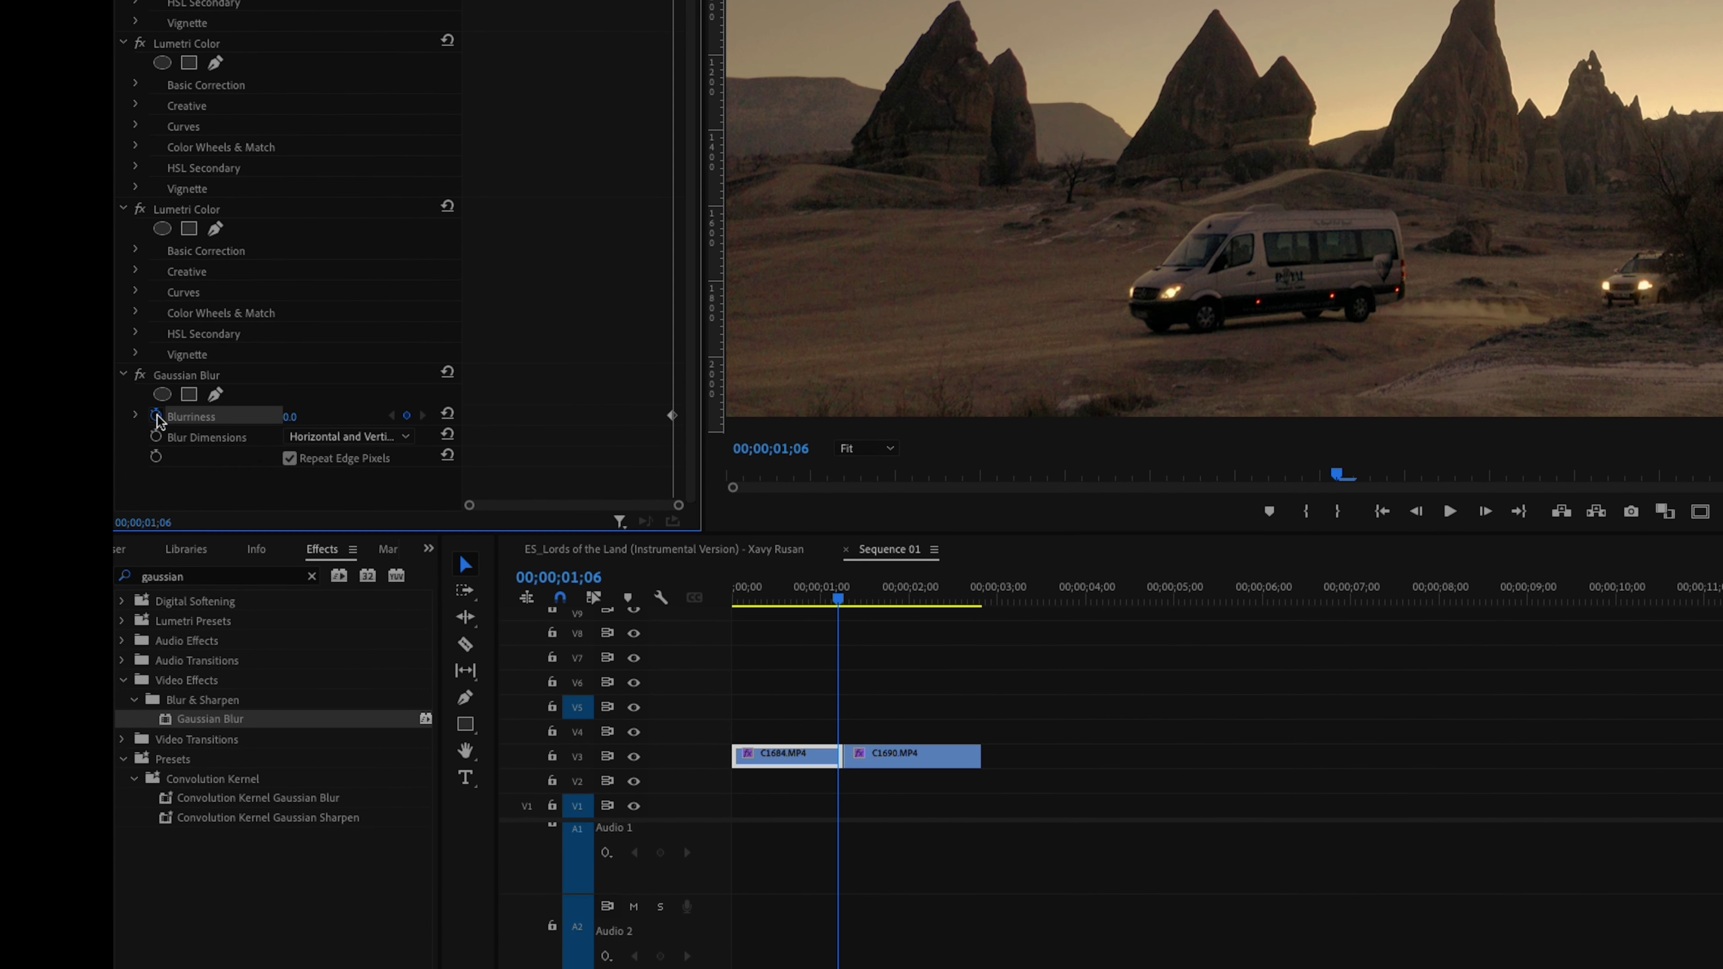
{"action": "left_click_drag", "start_coordinate": [293, 419], "coordinate": [333, 419]}
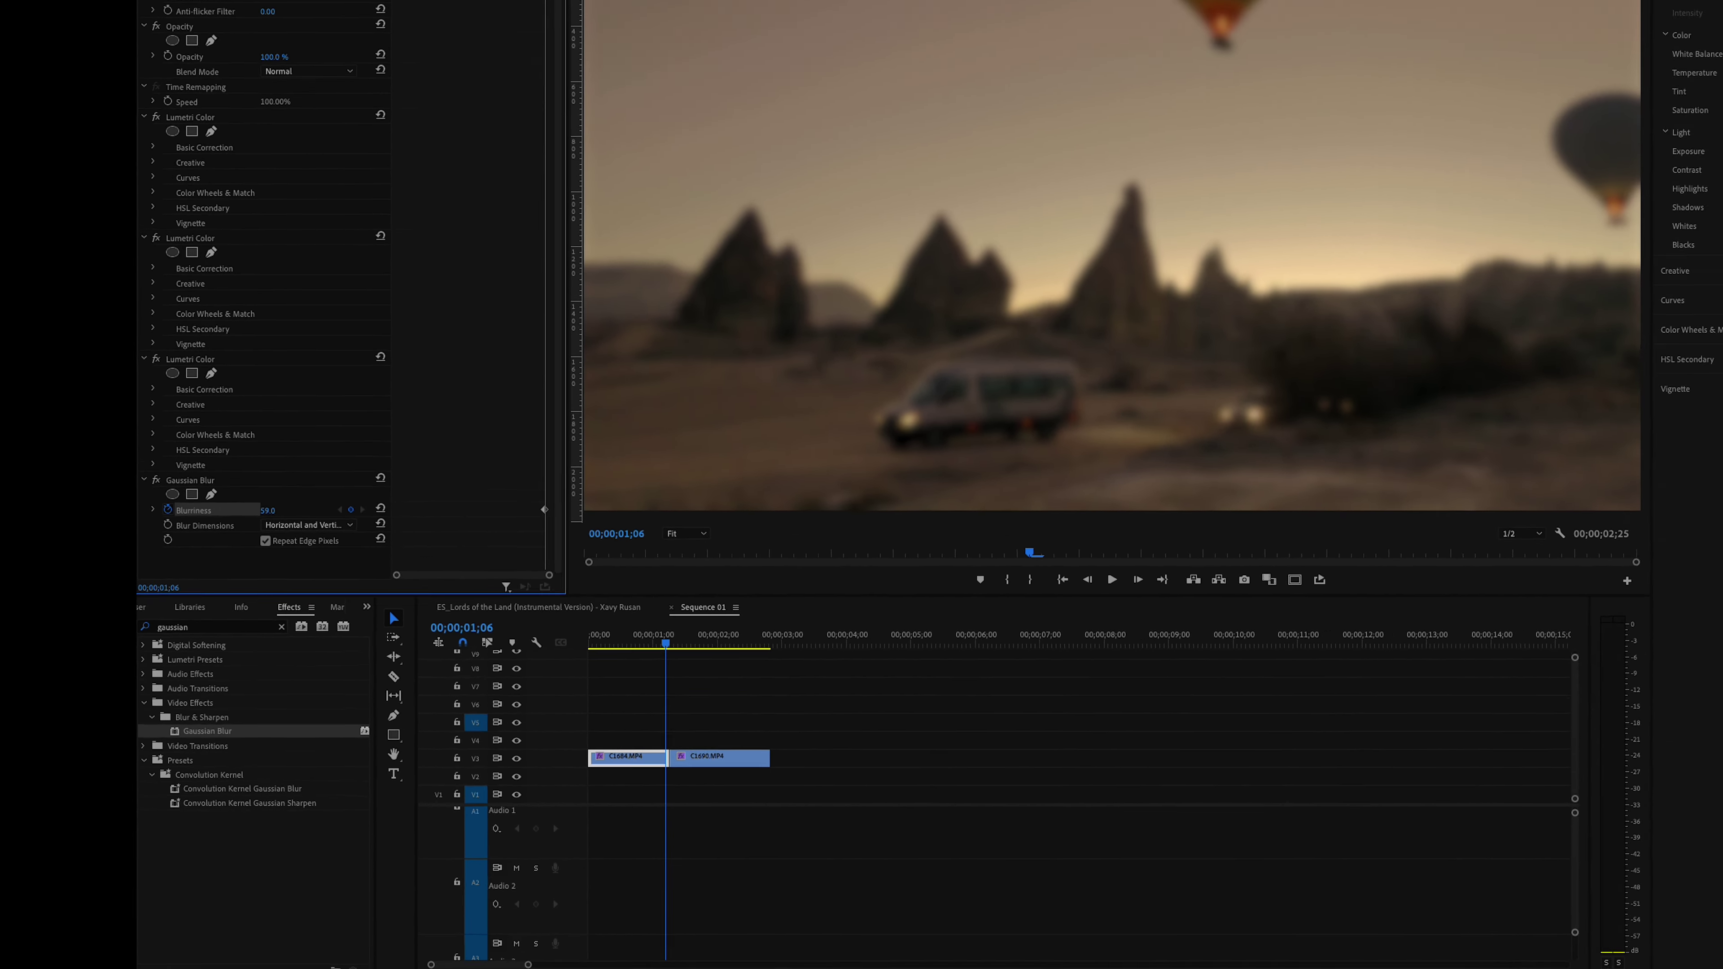
{"action": "left_click_drag", "start_coordinate": [267, 510], "coordinate": [272, 510]}
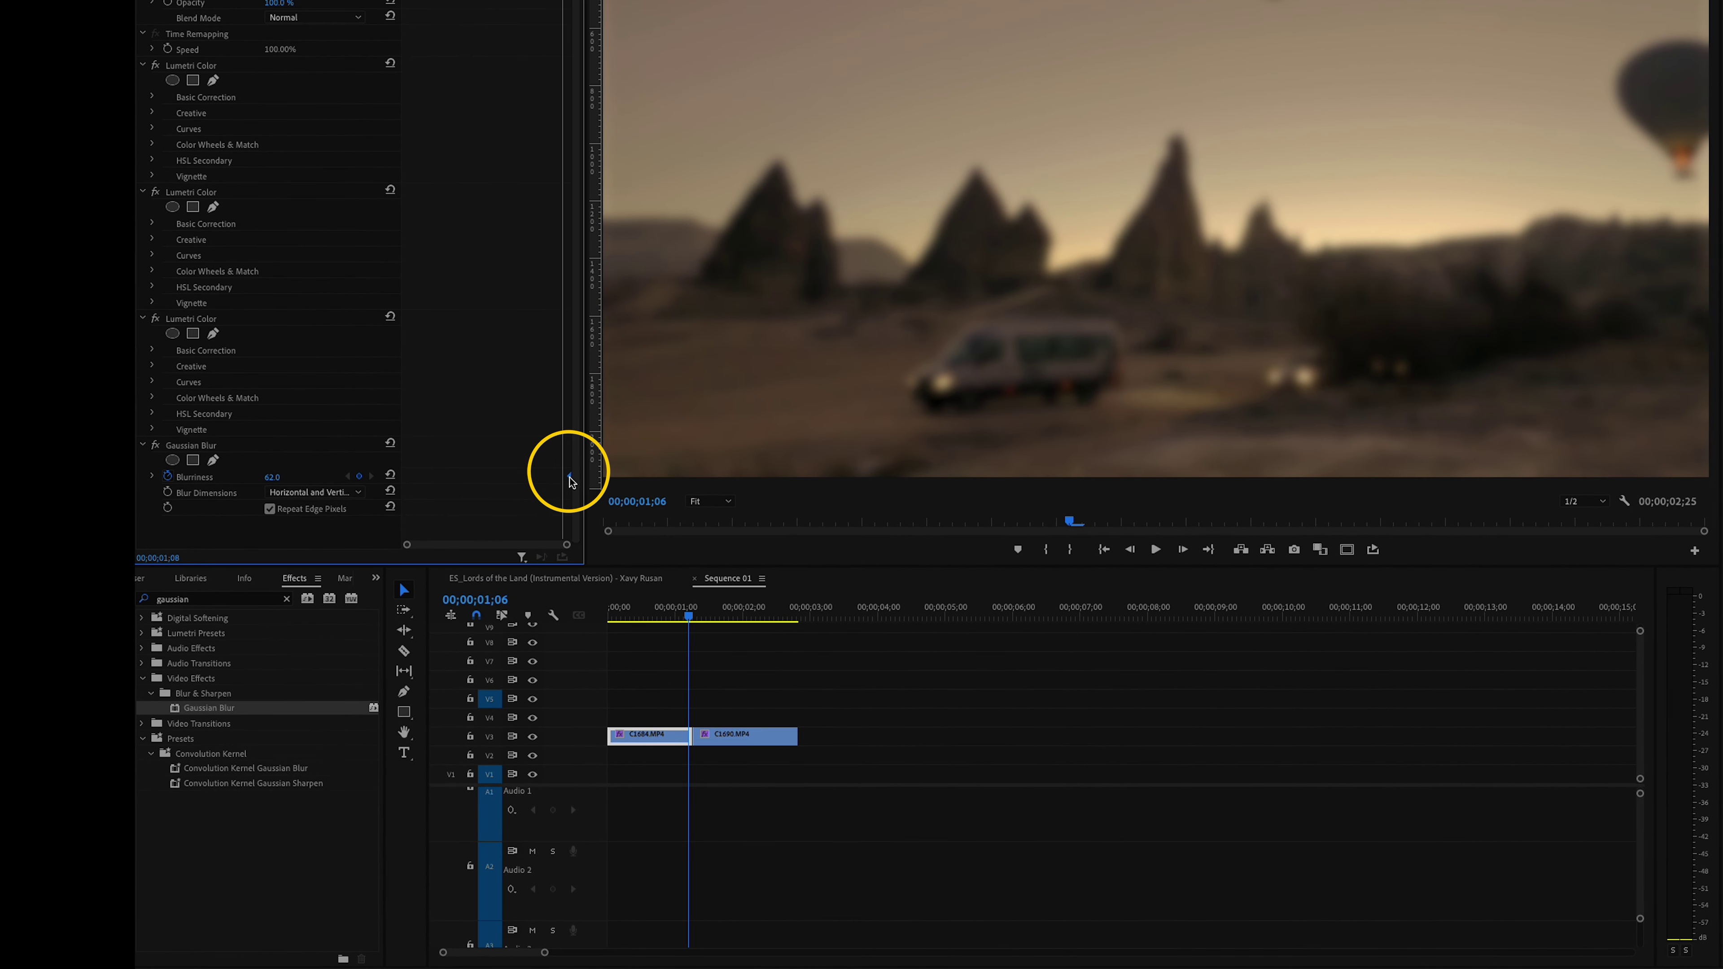
Add a second Blurriness keyframe of 0 at 00;00;01;04 and play back the blur transition.
{"action": "key", "text": "Left"}
{"action": "key", "text": "Right"}
{"action": "key", "text": "Left"}
{"action": "key", "text": "Left"}
{"action": "key", "text": "Left"}
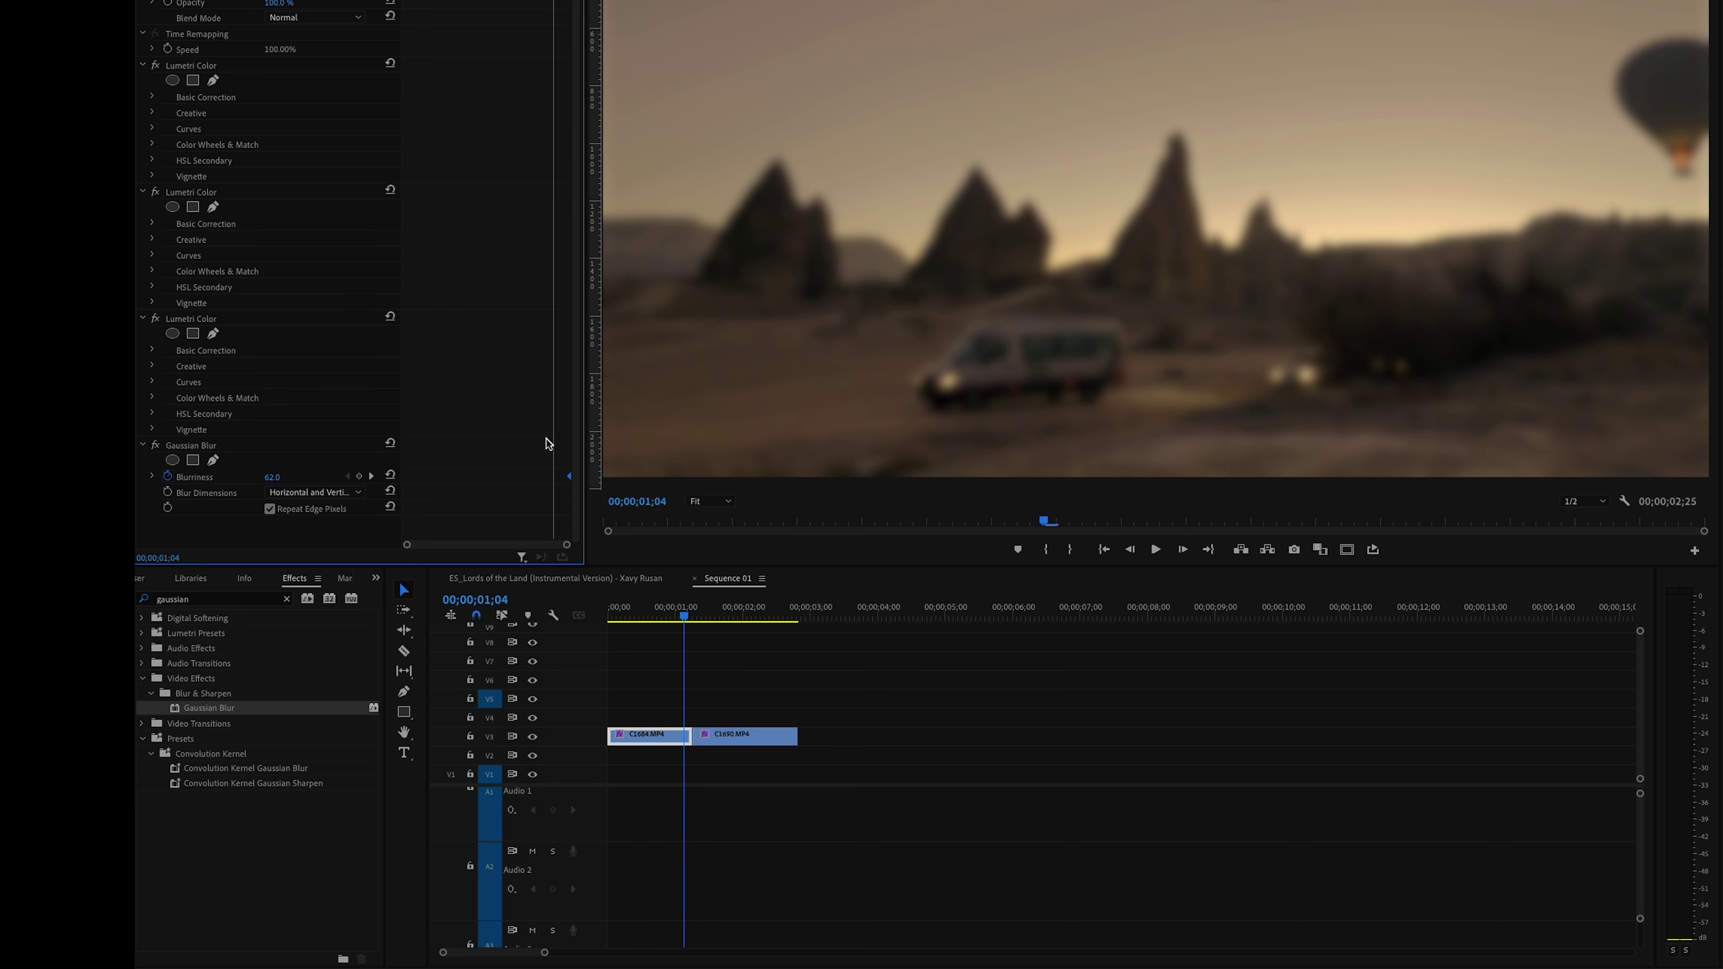
{"action": "key", "text": "Return"}
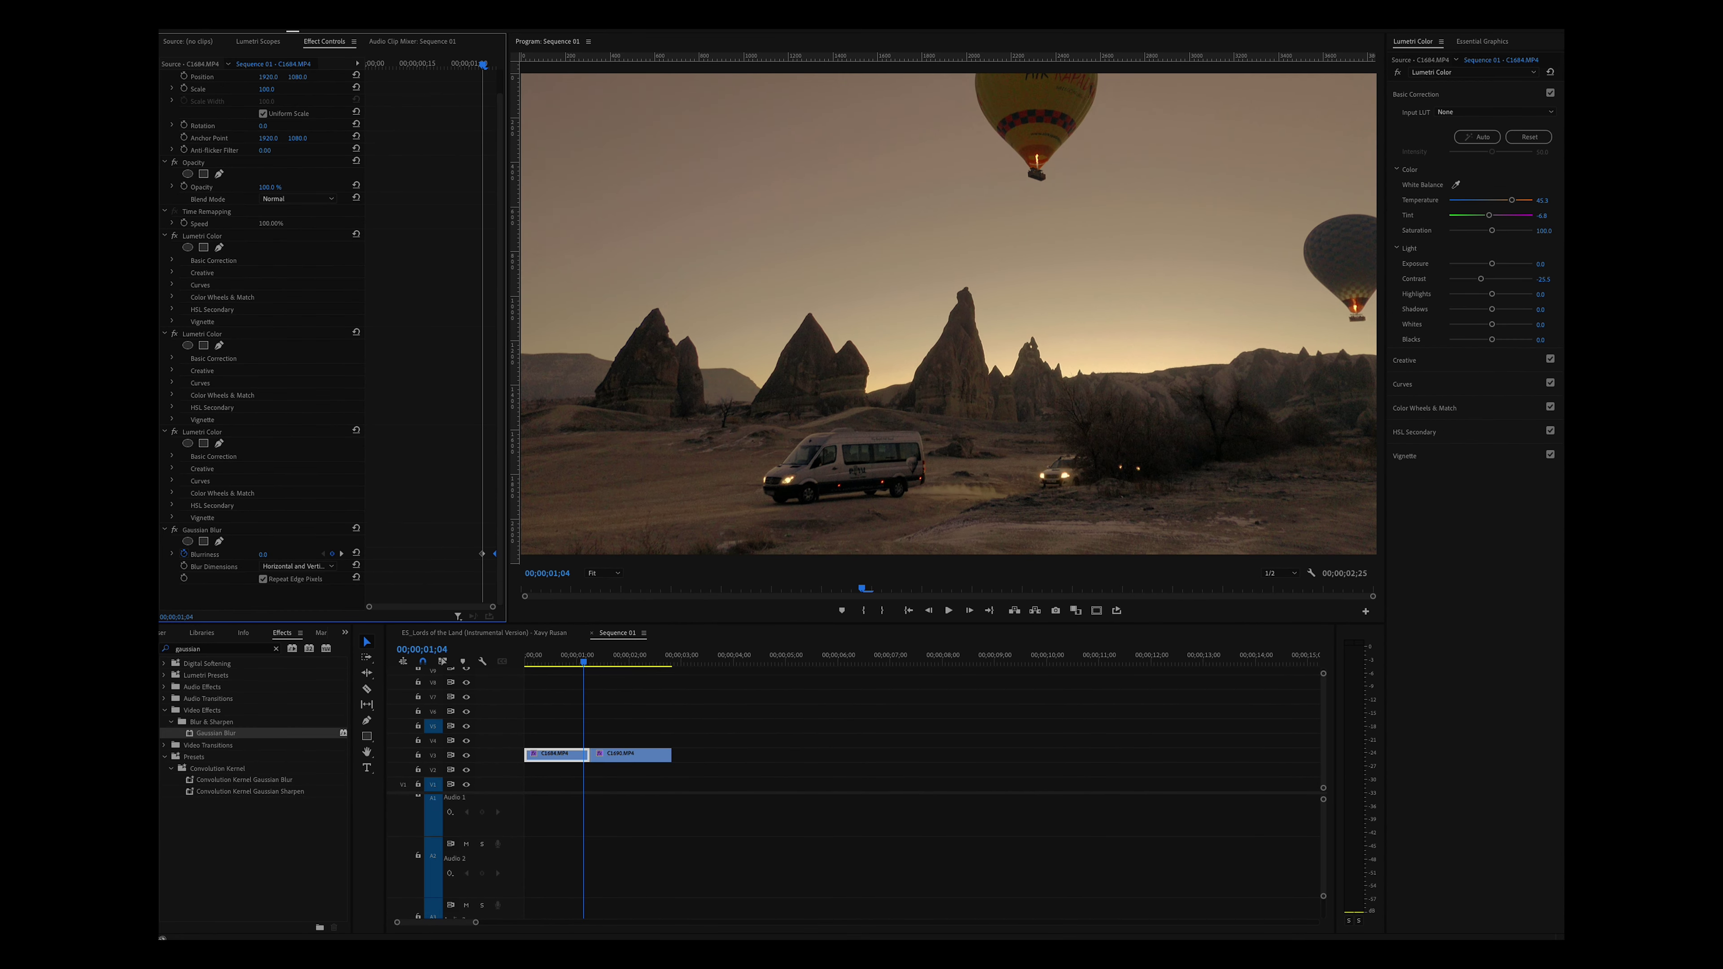
{"action": "key", "text": "space"}
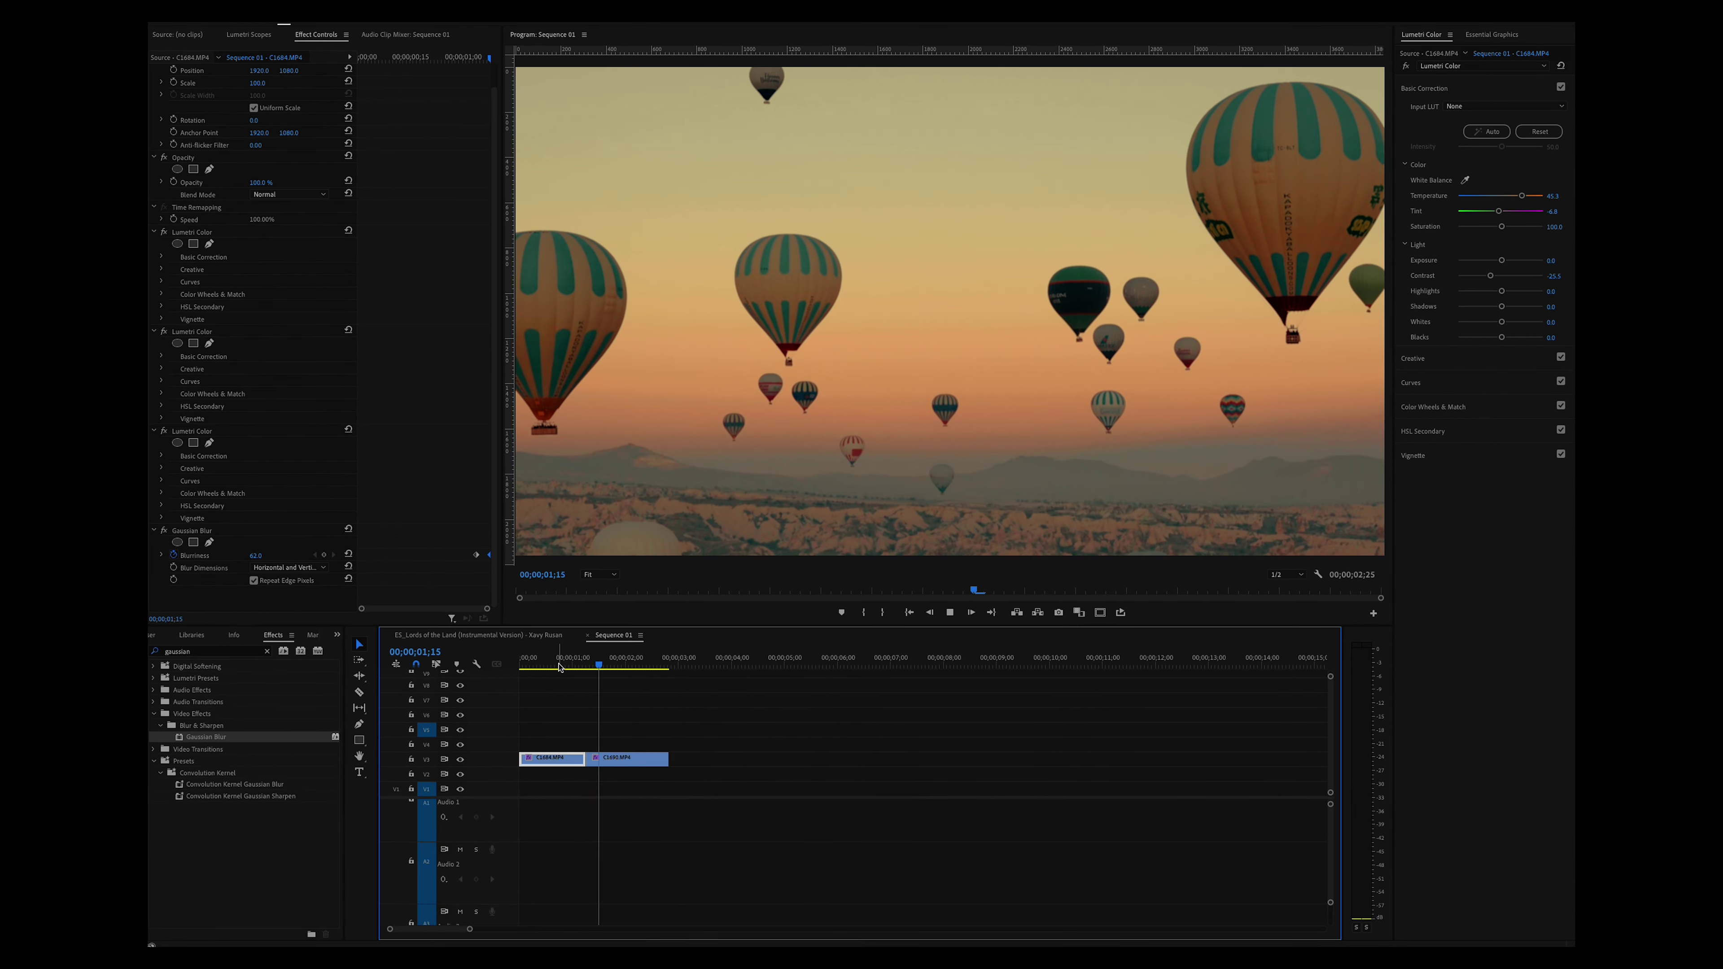
Move the zero Blurriness keyframe earlier so the blur builds more gradually, and preview the result.
{"action": "left_click", "coordinate": [477, 553]}
{"action": "left_click", "coordinate": [477, 556]}
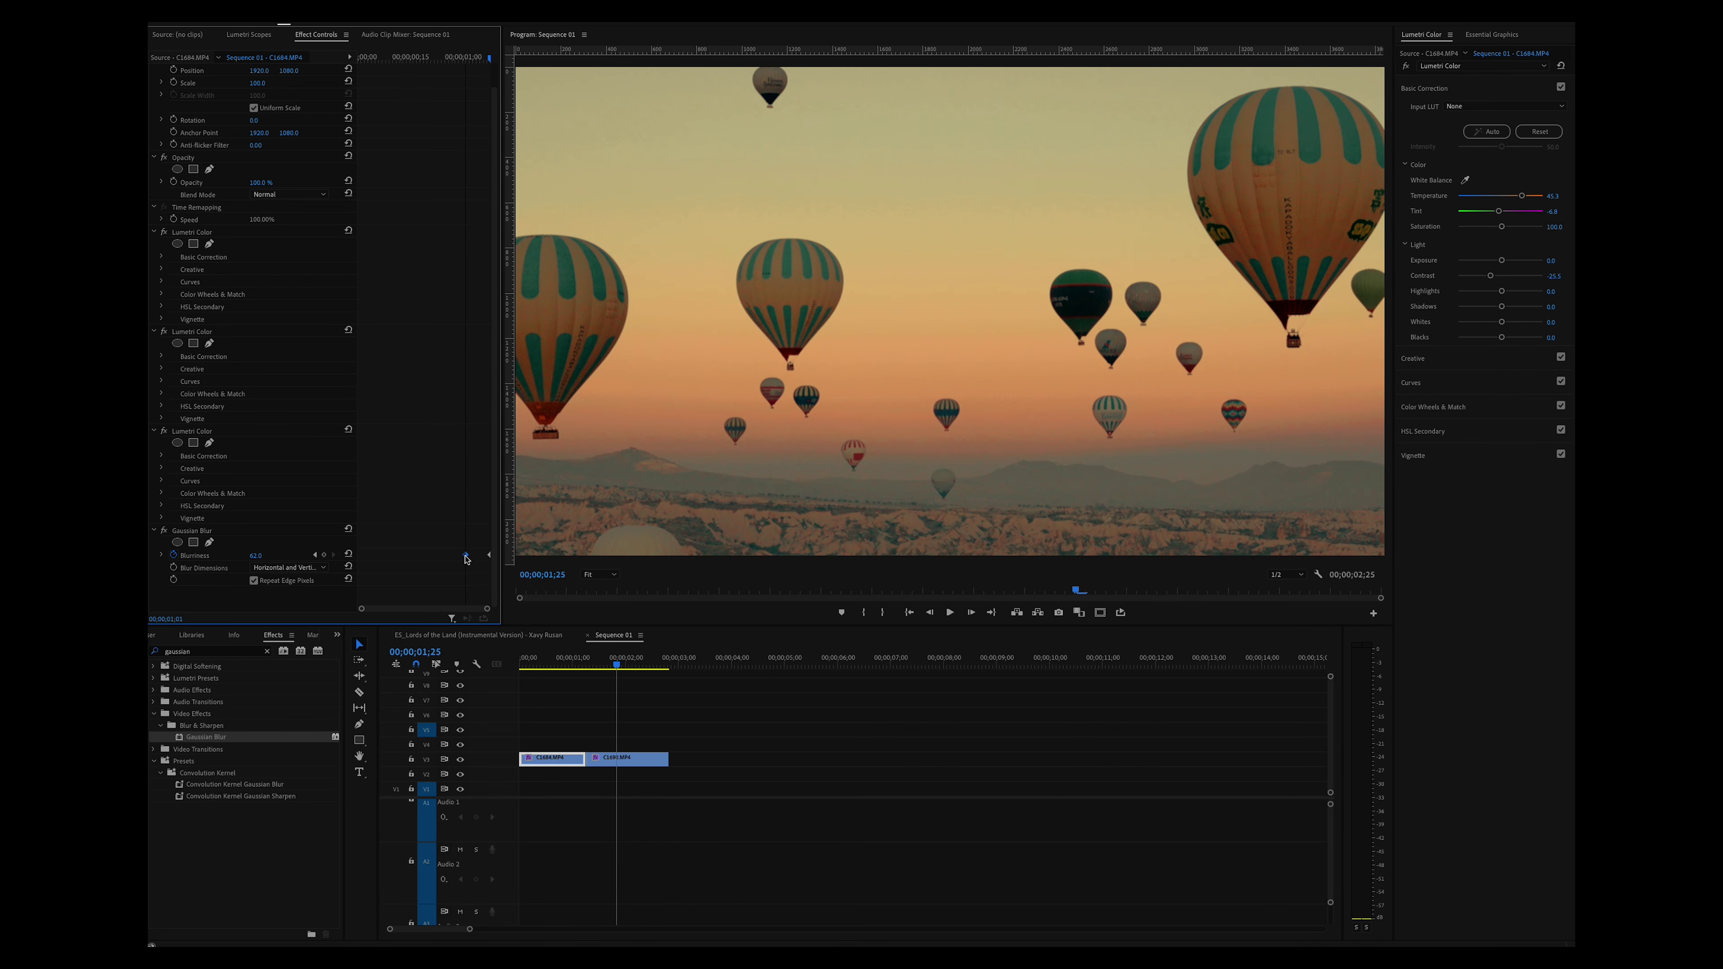
{"action": "left_click", "coordinate": [533, 664]}
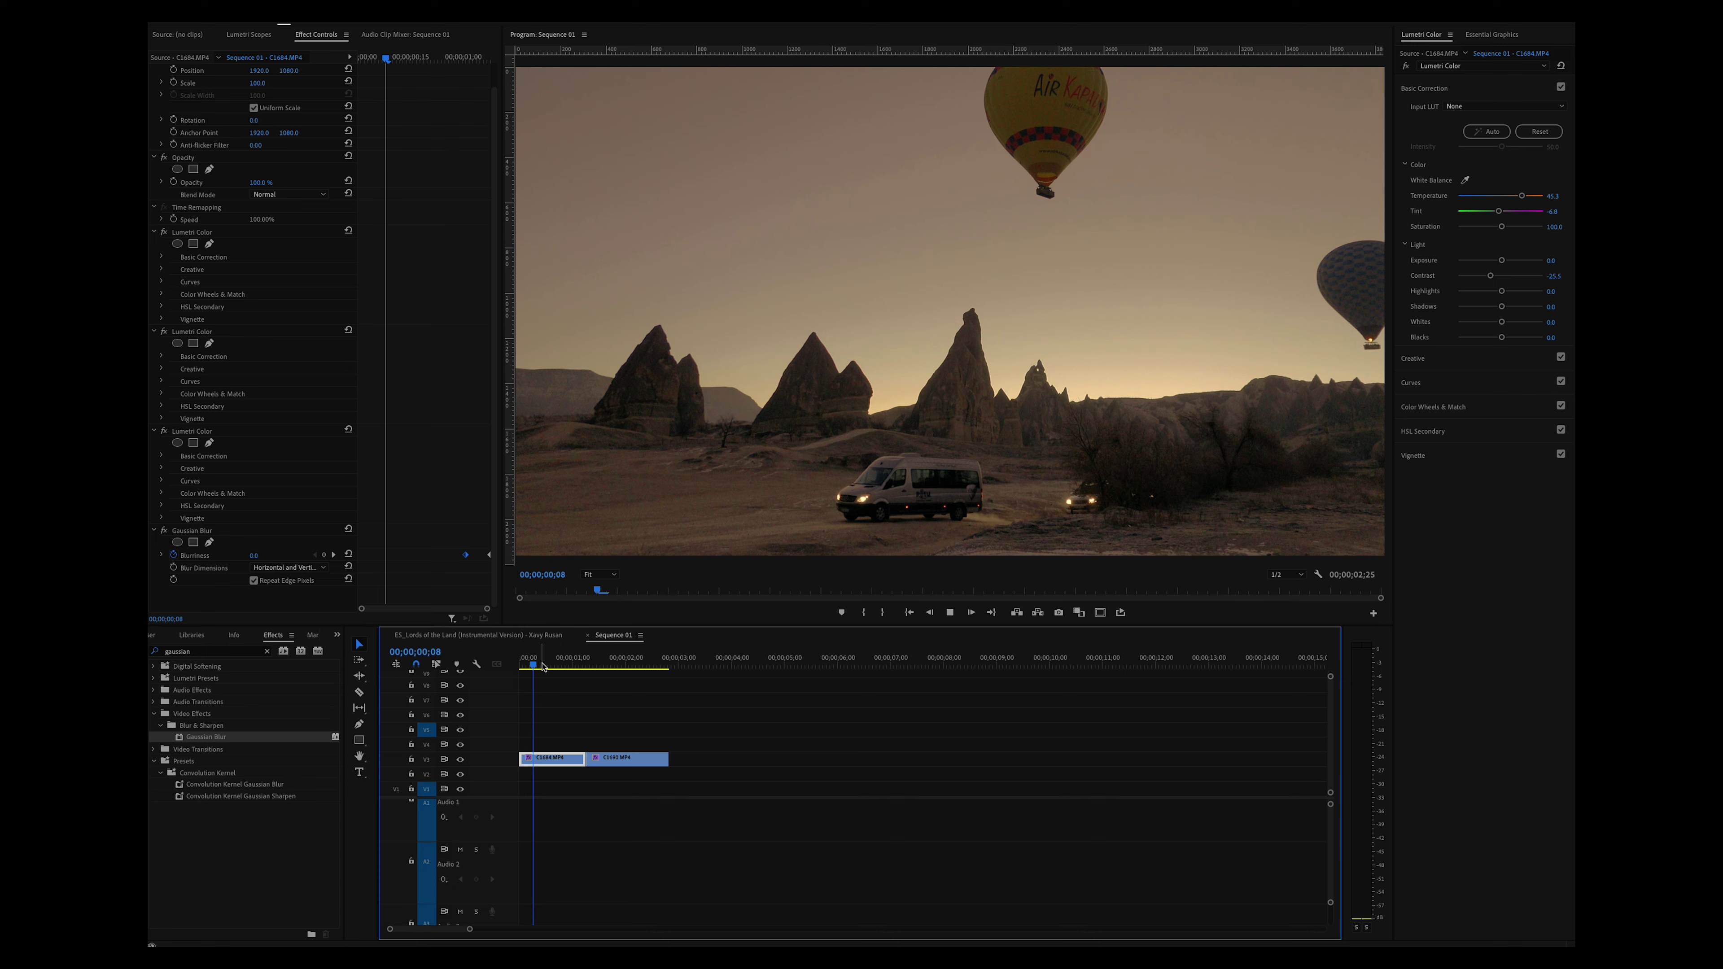
{"action": "key", "text": "space"}
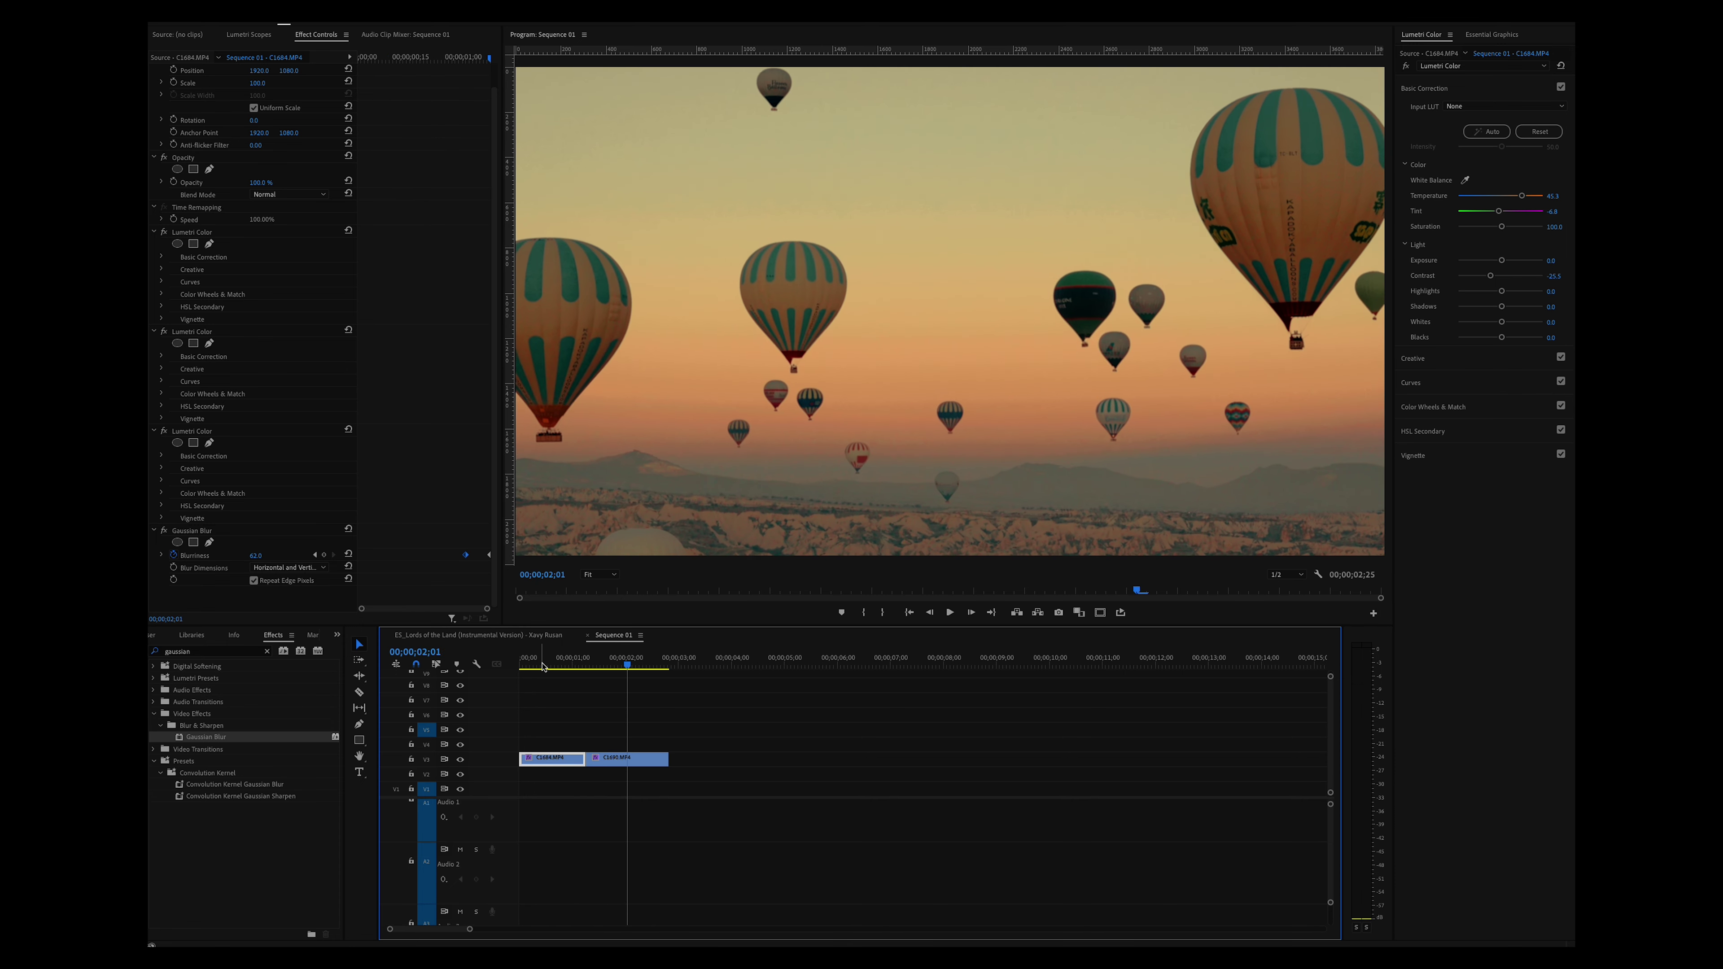
{"action": "key", "text": "Up"}
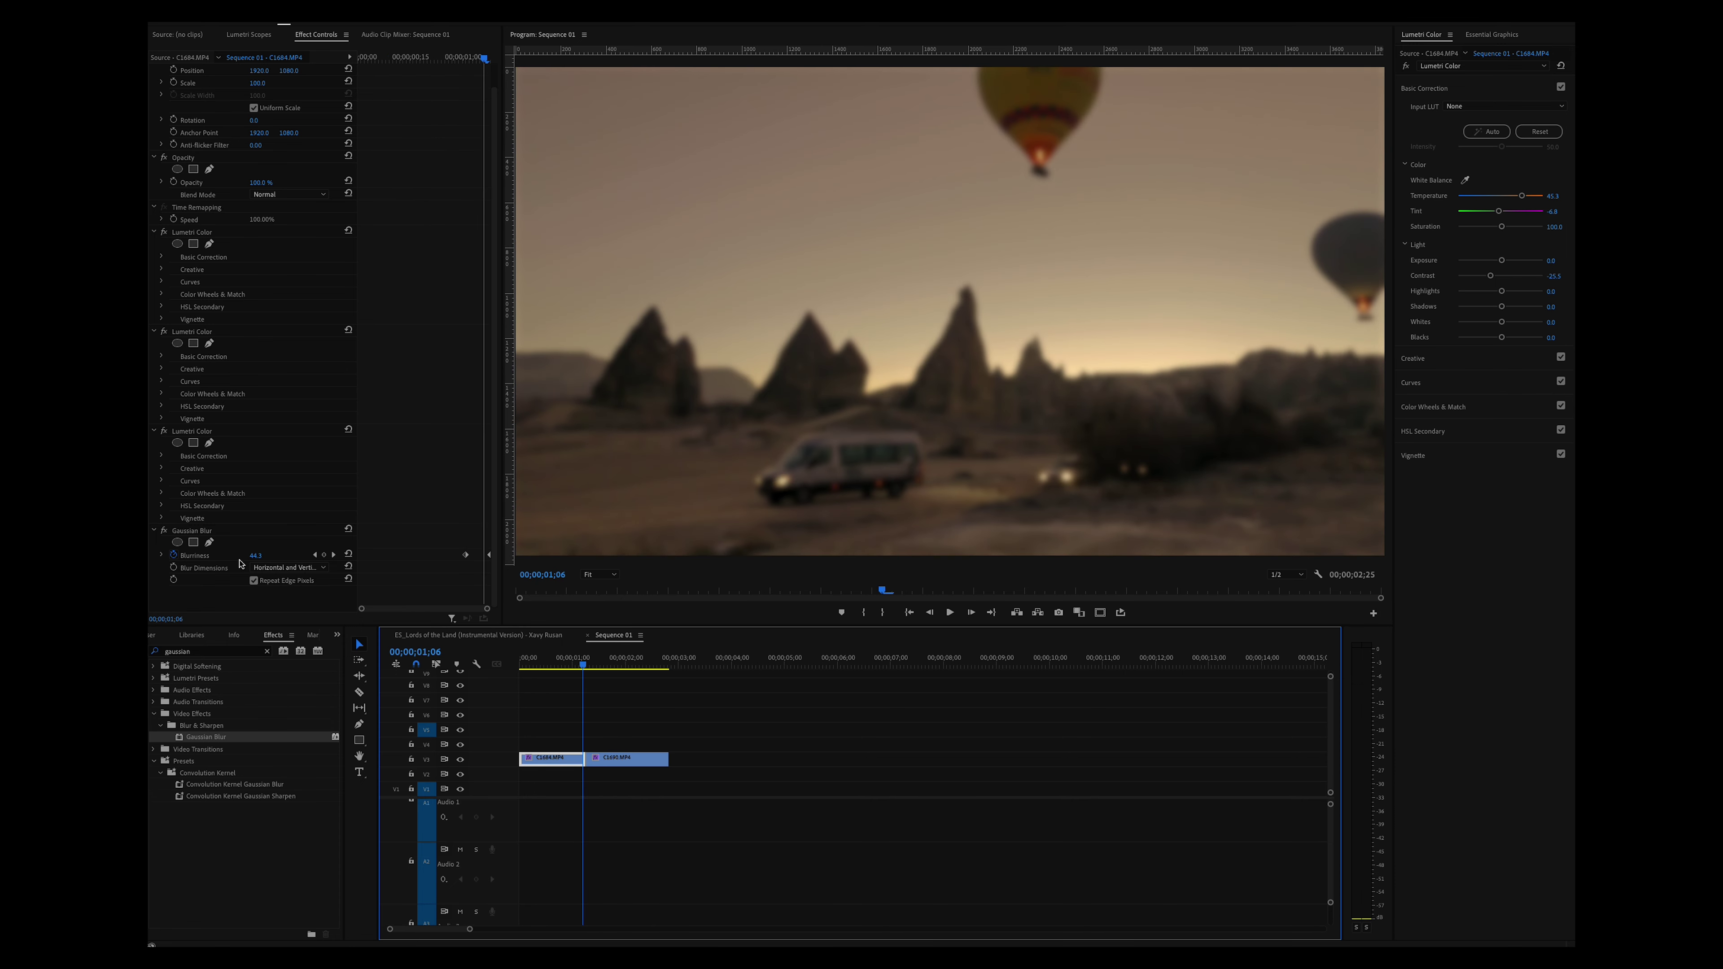
Replace the final Blurriness keyframe with a stronger one and move it to the end of C1684.MP4.
{"action": "left_click", "coordinate": [491, 558]}
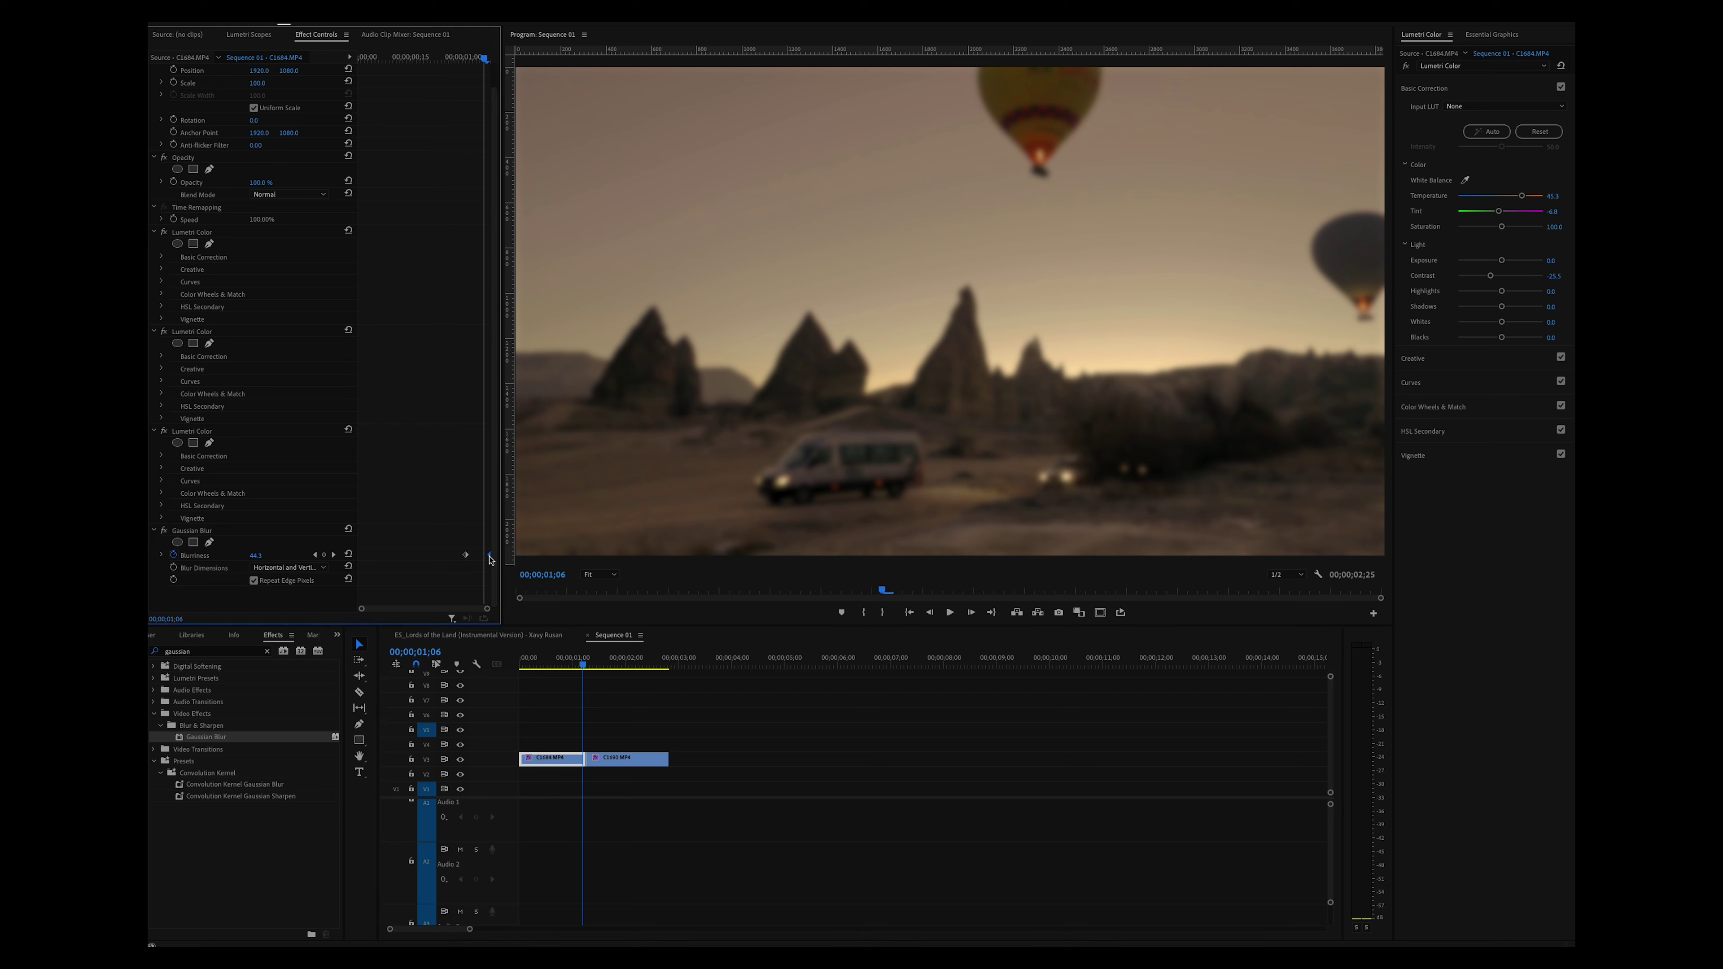
{"action": "key", "text": "Delete"}
{"action": "left_click_drag", "start_coordinate": [258, 559], "coordinate": [295, 559]}
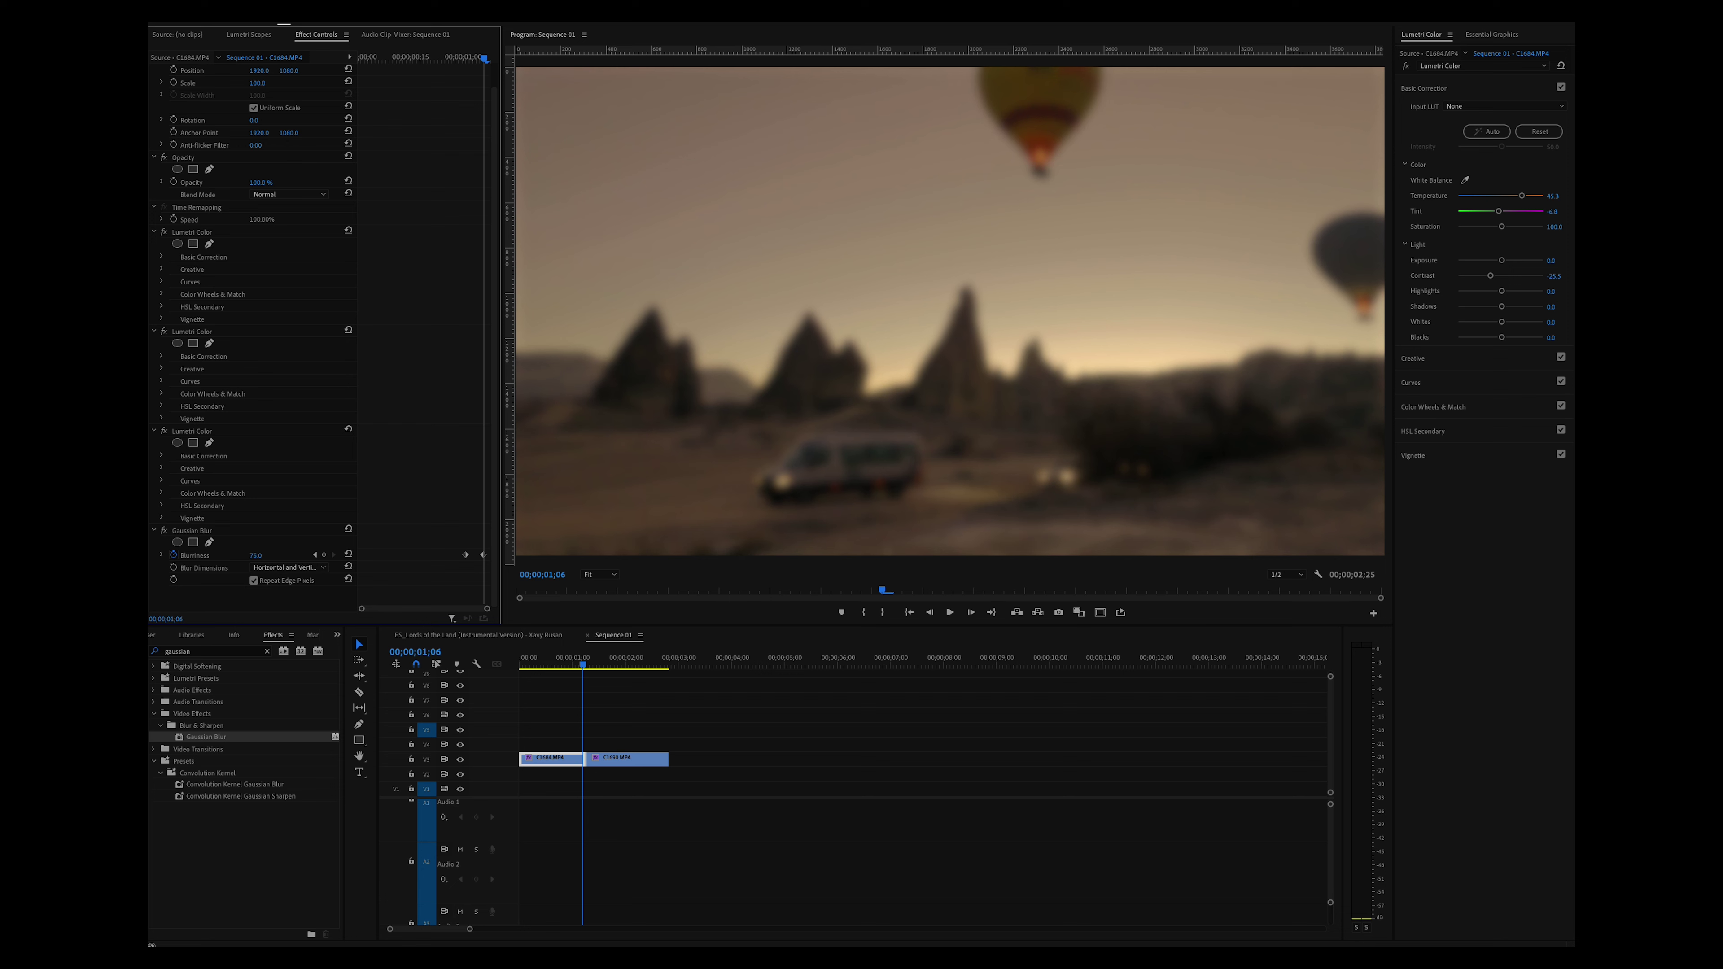
{"action": "left_click_drag", "start_coordinate": [485, 555], "coordinate": [498, 557]}
{"action": "left_click", "coordinate": [551, 671]}
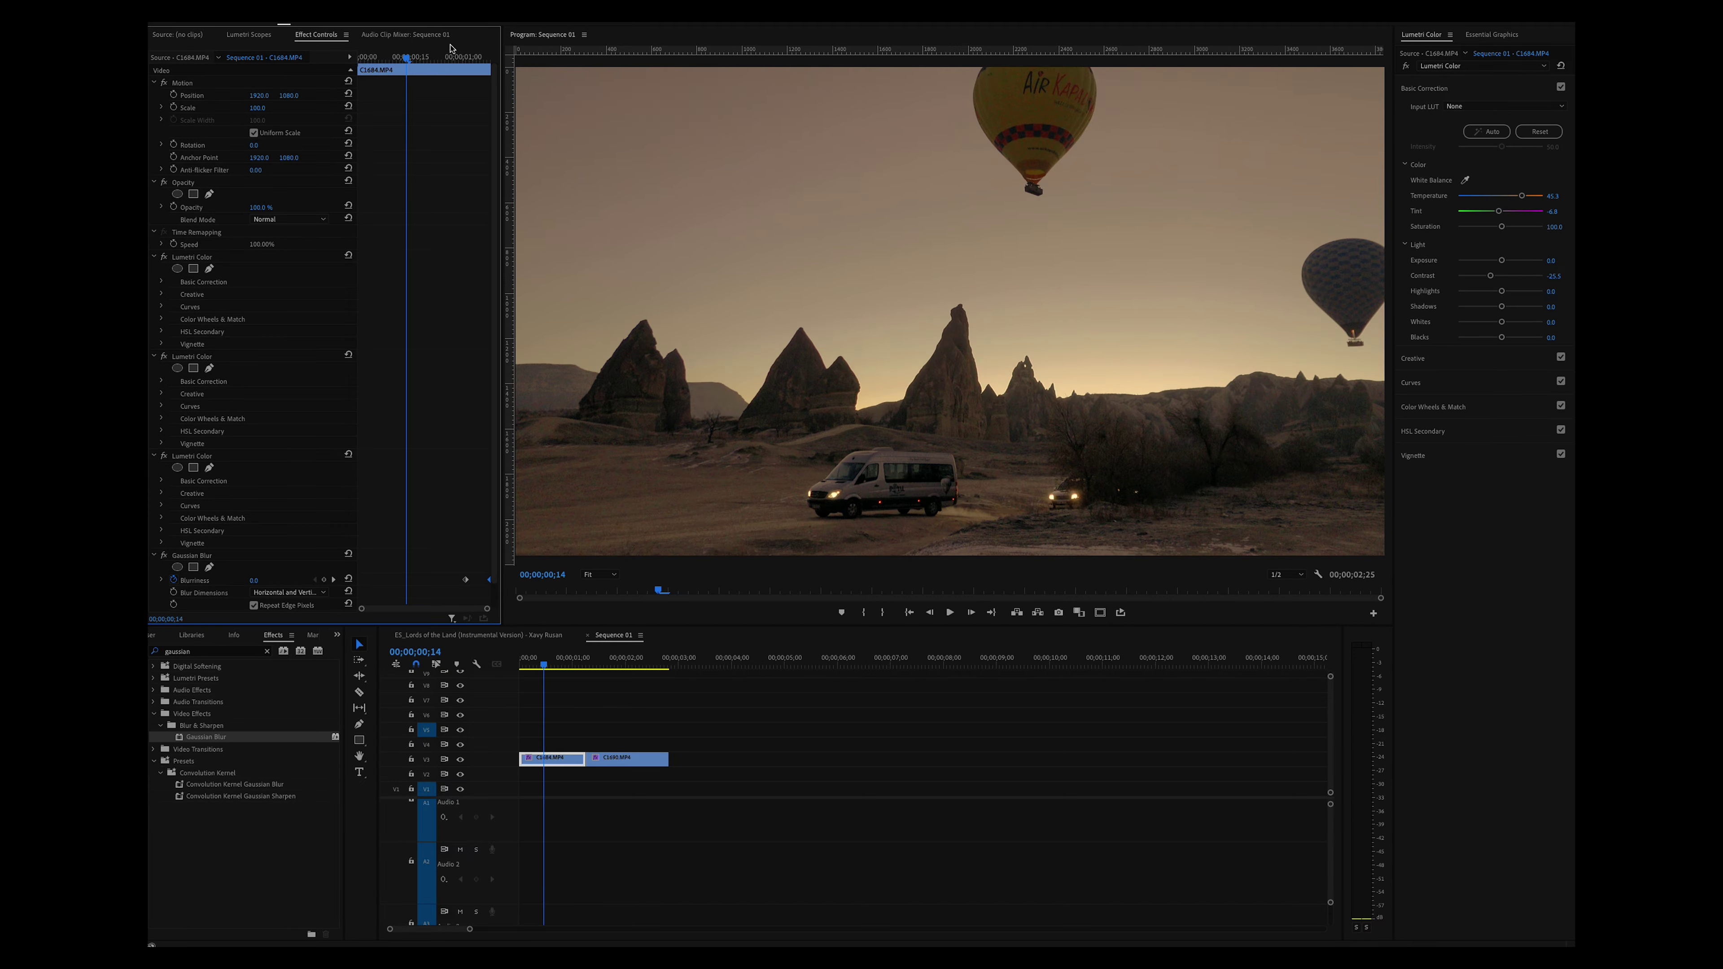
Keyframe Scale on C1684.MP4 from 100 at 00;00;01;01 to a slightly larger value at the clip's end, and play back the transition.
{"action": "left_click_drag", "start_coordinate": [460, 58], "coordinate": [466, 58]}
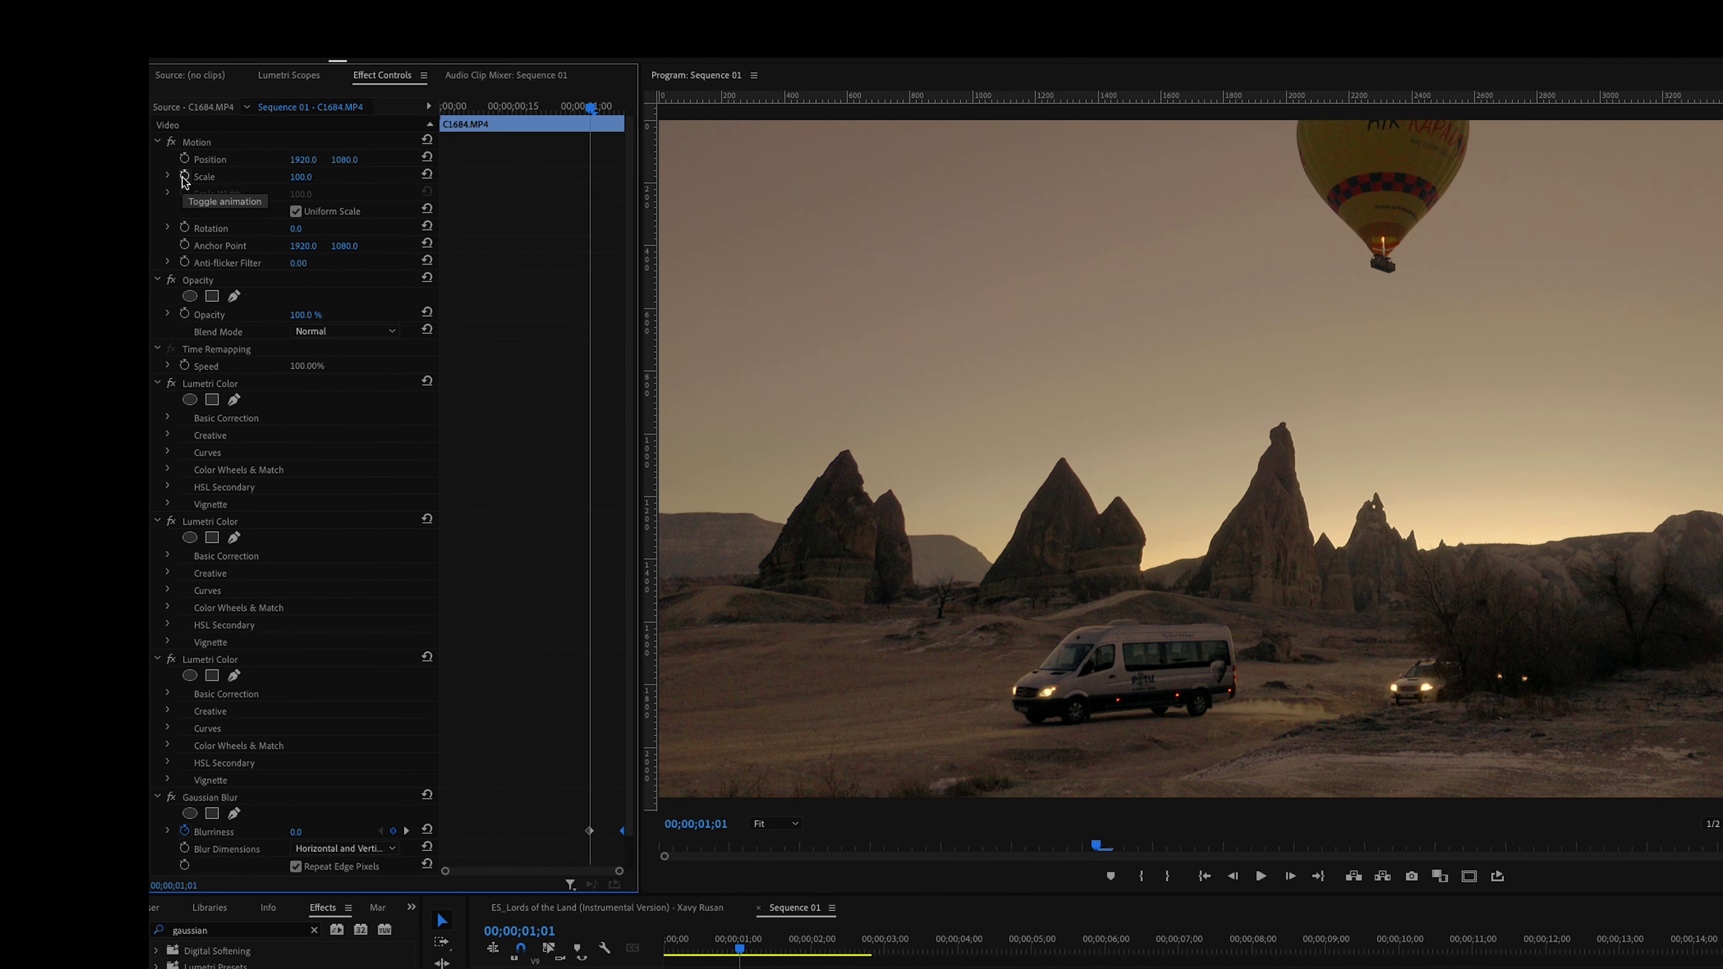
{"action": "left_click", "coordinate": [184, 176]}
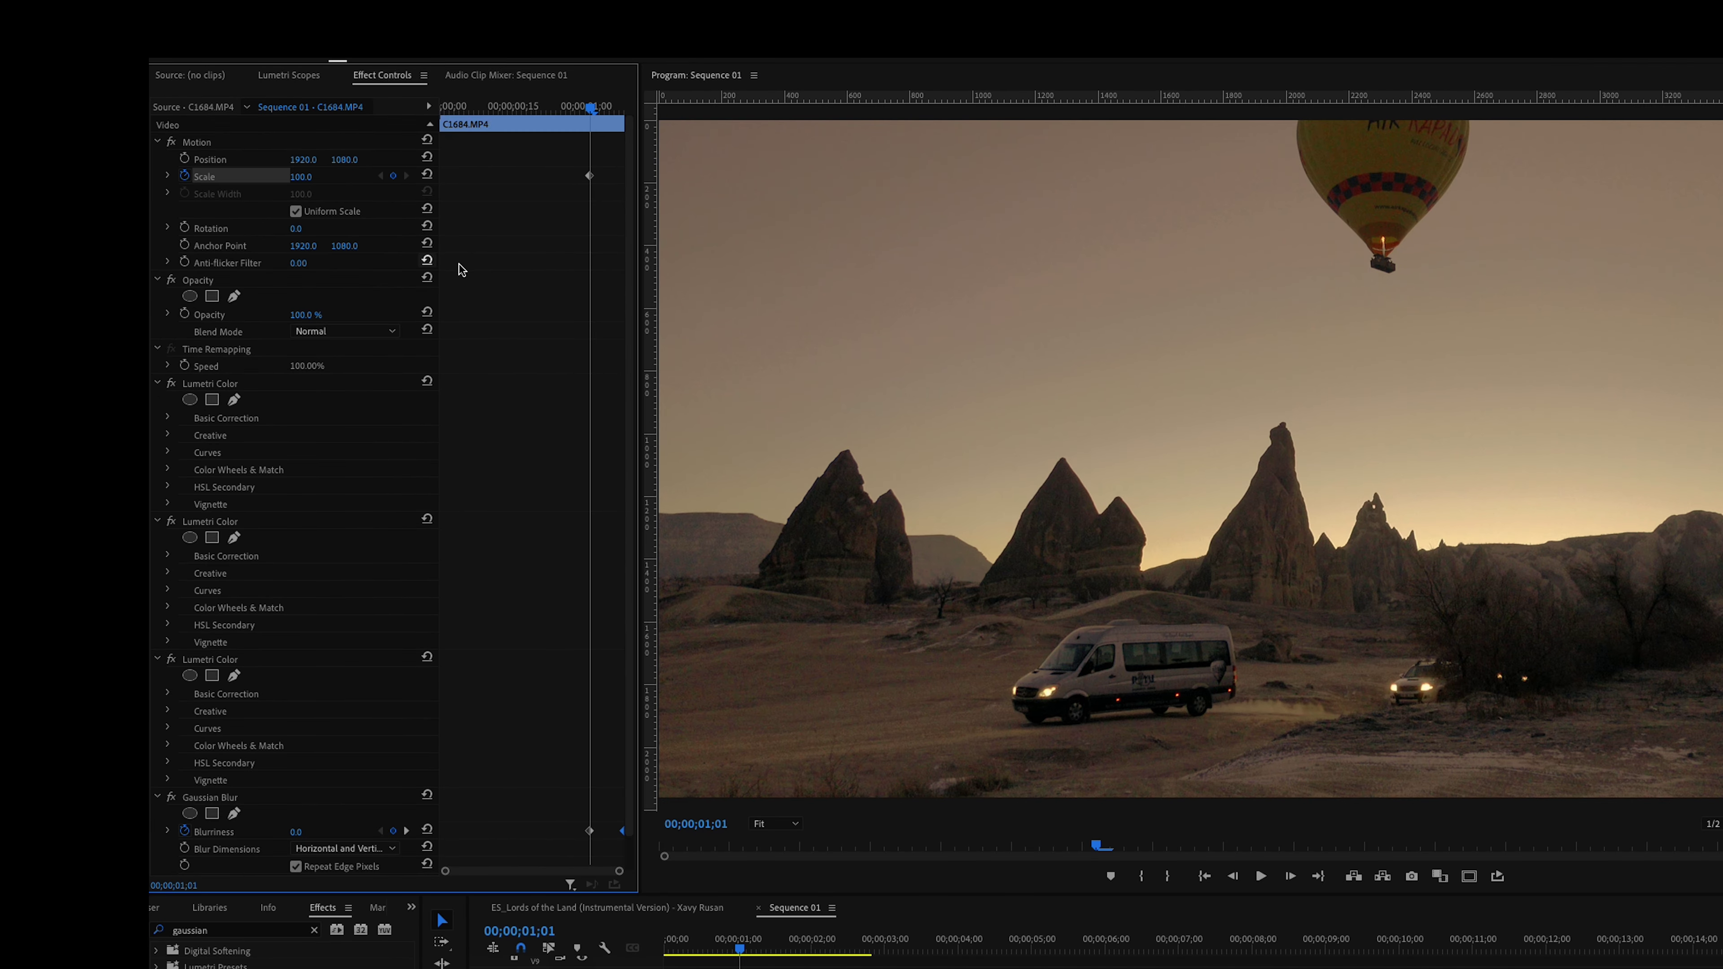
{"action": "key", "text": "Right"}
{"action": "key", "text": "Right"}
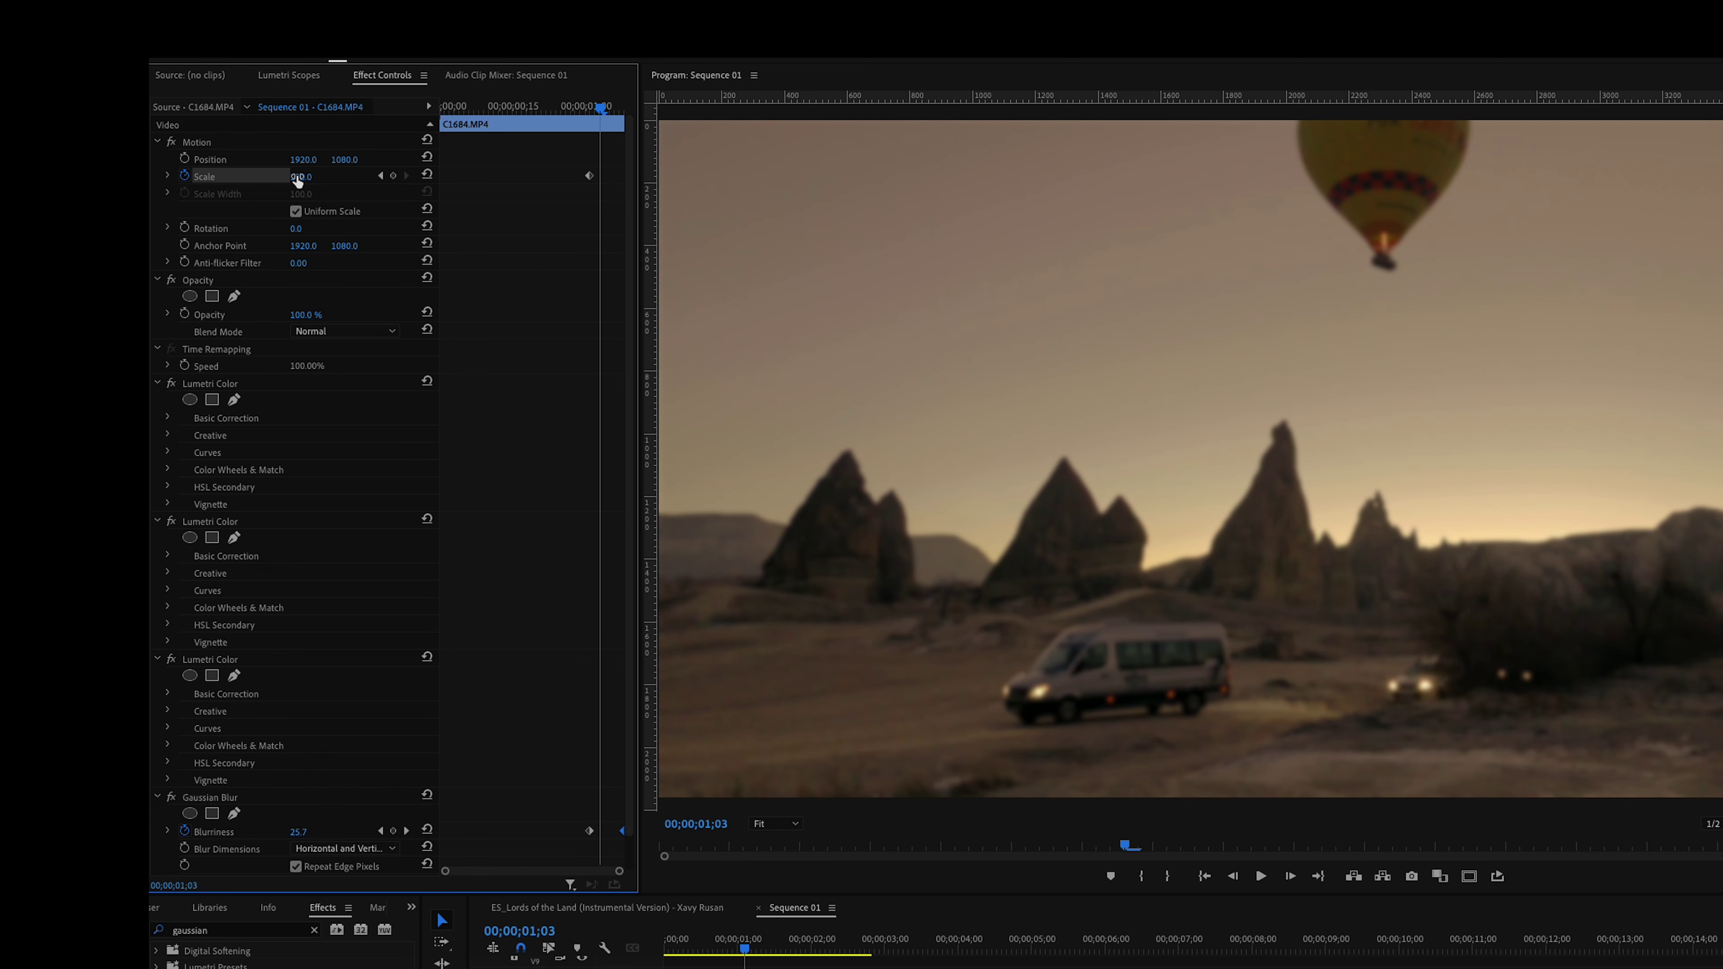
{"action": "left_click_drag", "start_coordinate": [301, 176], "coordinate": [313, 176]}
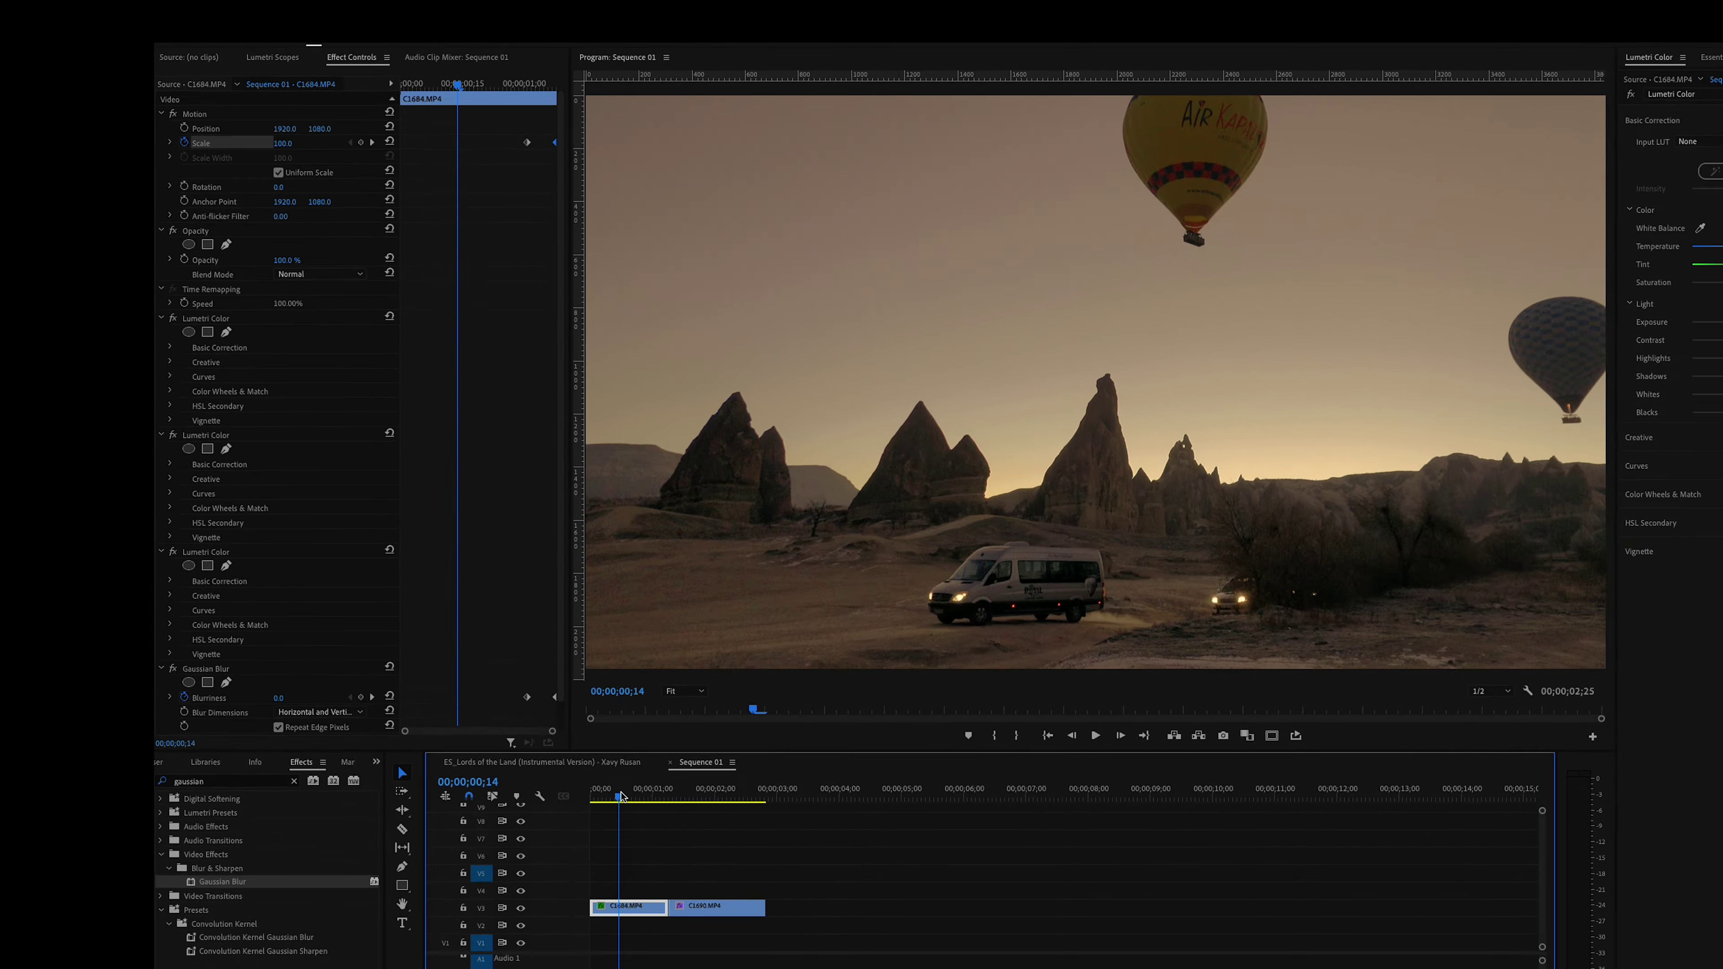
{"action": "key", "text": "space"}
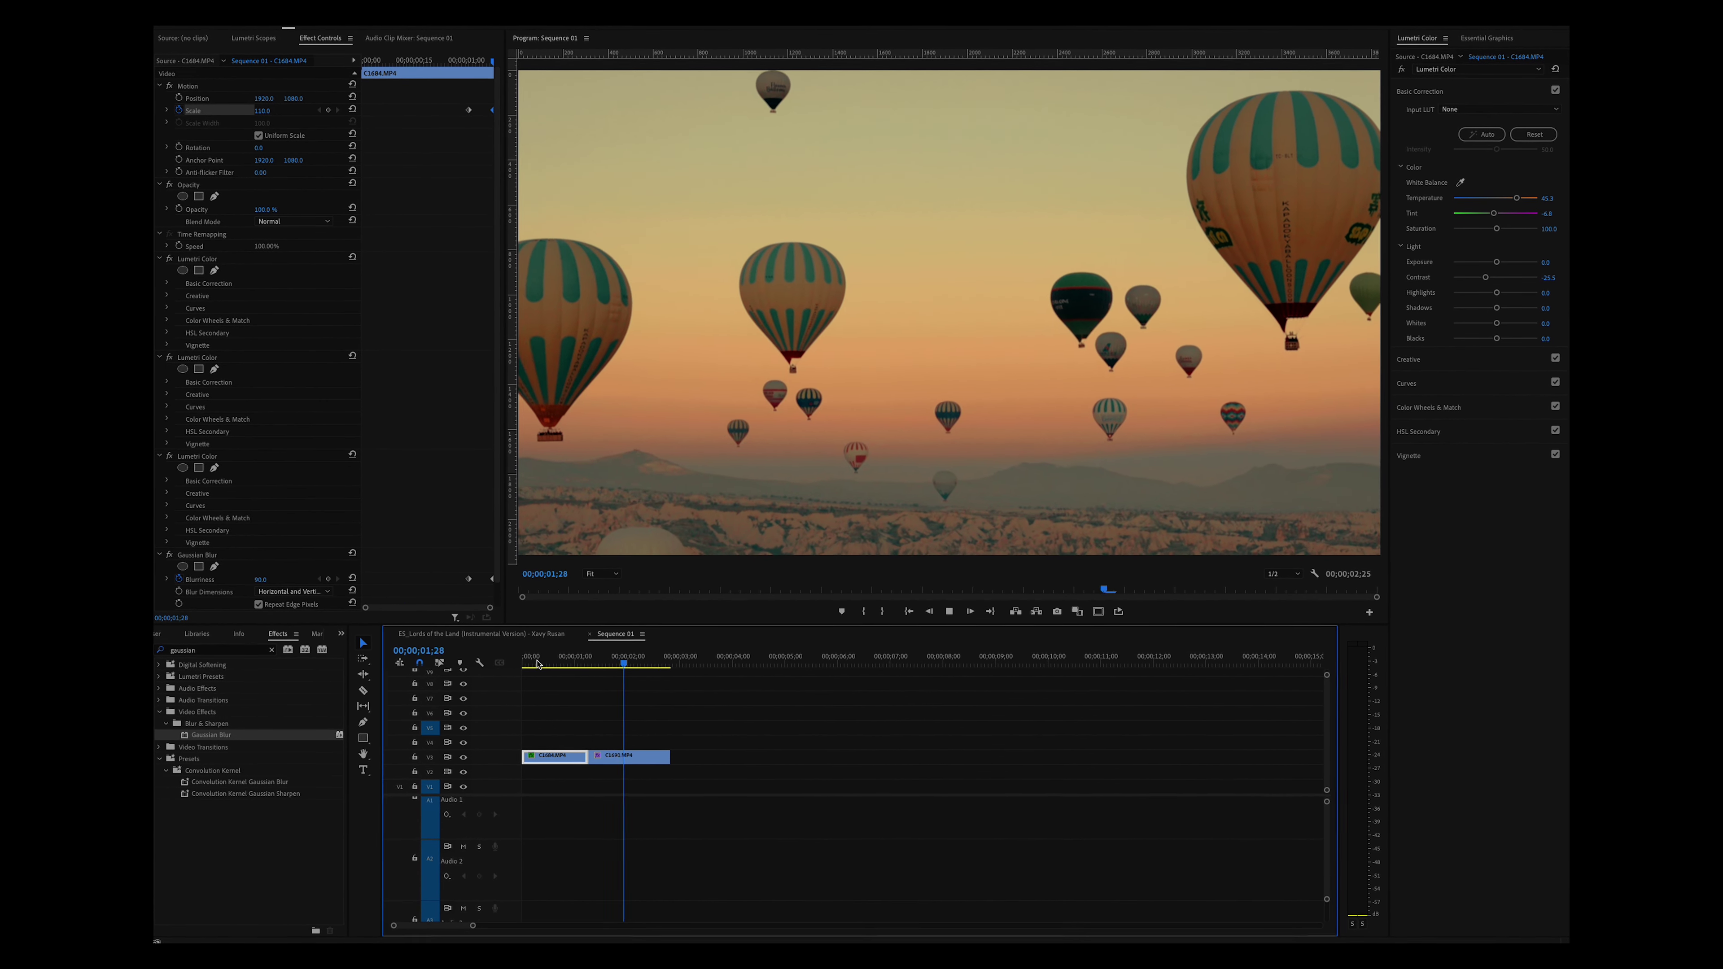
{"action": "key", "text": "space"}
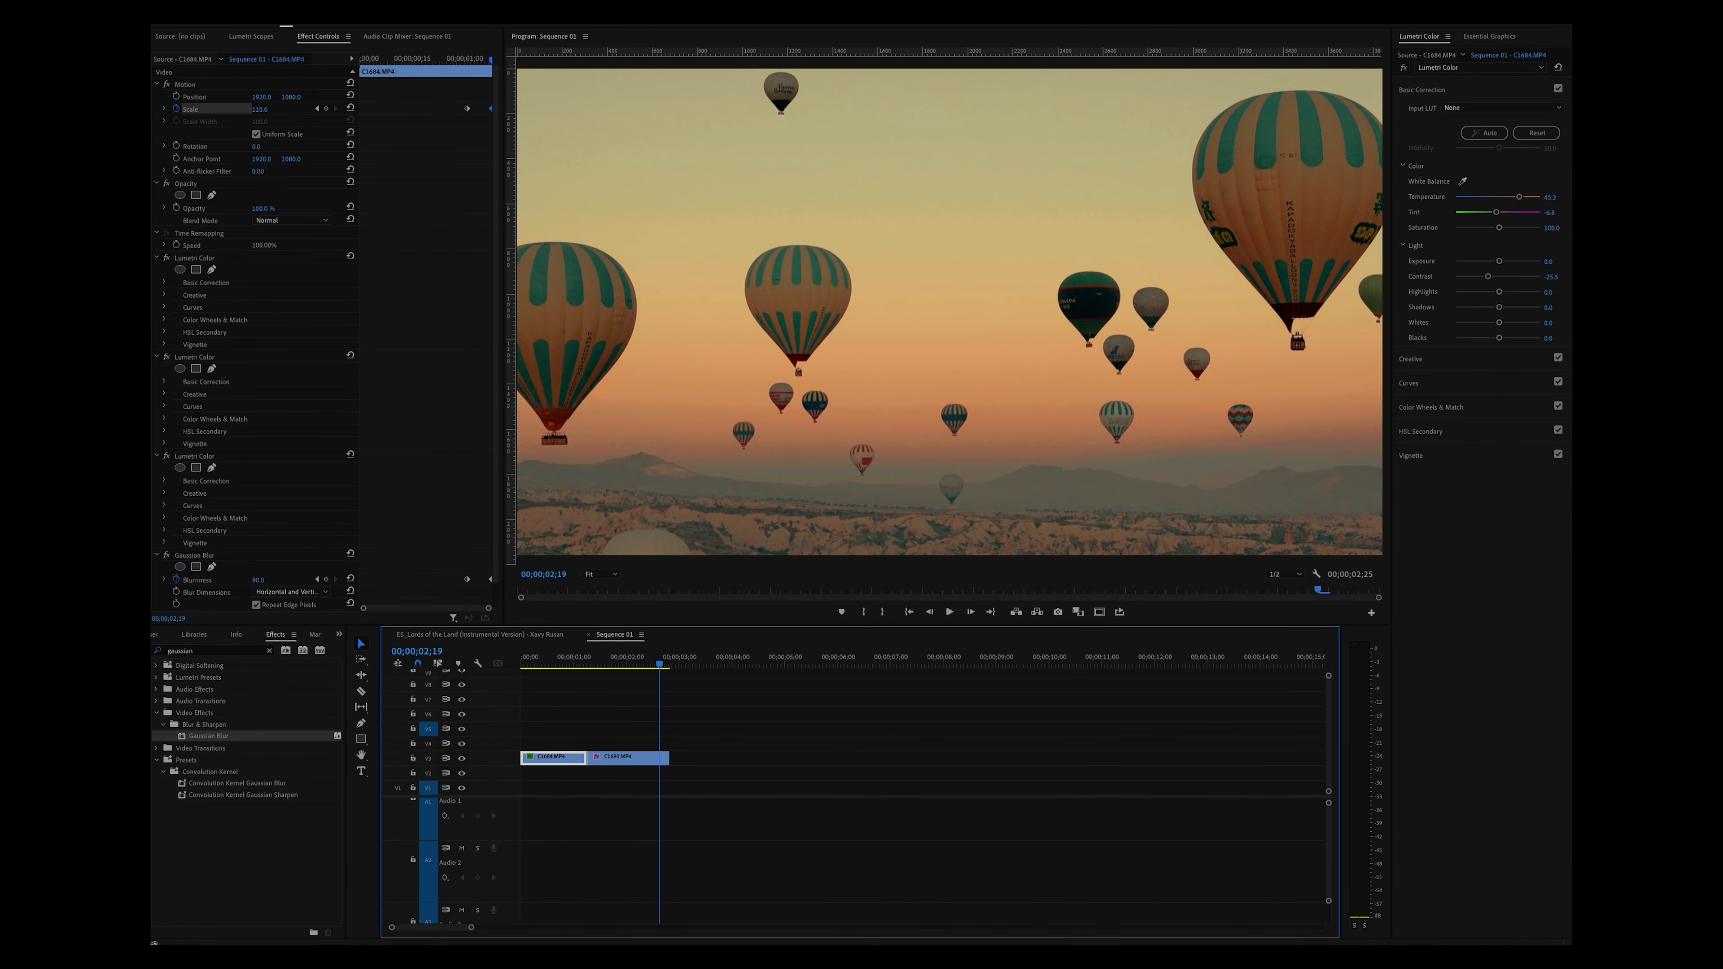
Add the sound clip beneath the footage, cut it near the end of the video clips and delete the excess.
{"action": "left_click_drag", "start_coordinate": [568, 780], "coordinate": [688, 882]}
{"action": "left_click_drag", "start_coordinate": [688, 874], "coordinate": [688, 885]}
{"action": "key", "text": "c"}
{"action": "left_click", "coordinate": [670, 872]}
{"action": "left_click", "coordinate": [742, 867]}
{"action": "key", "text": "Delete"}
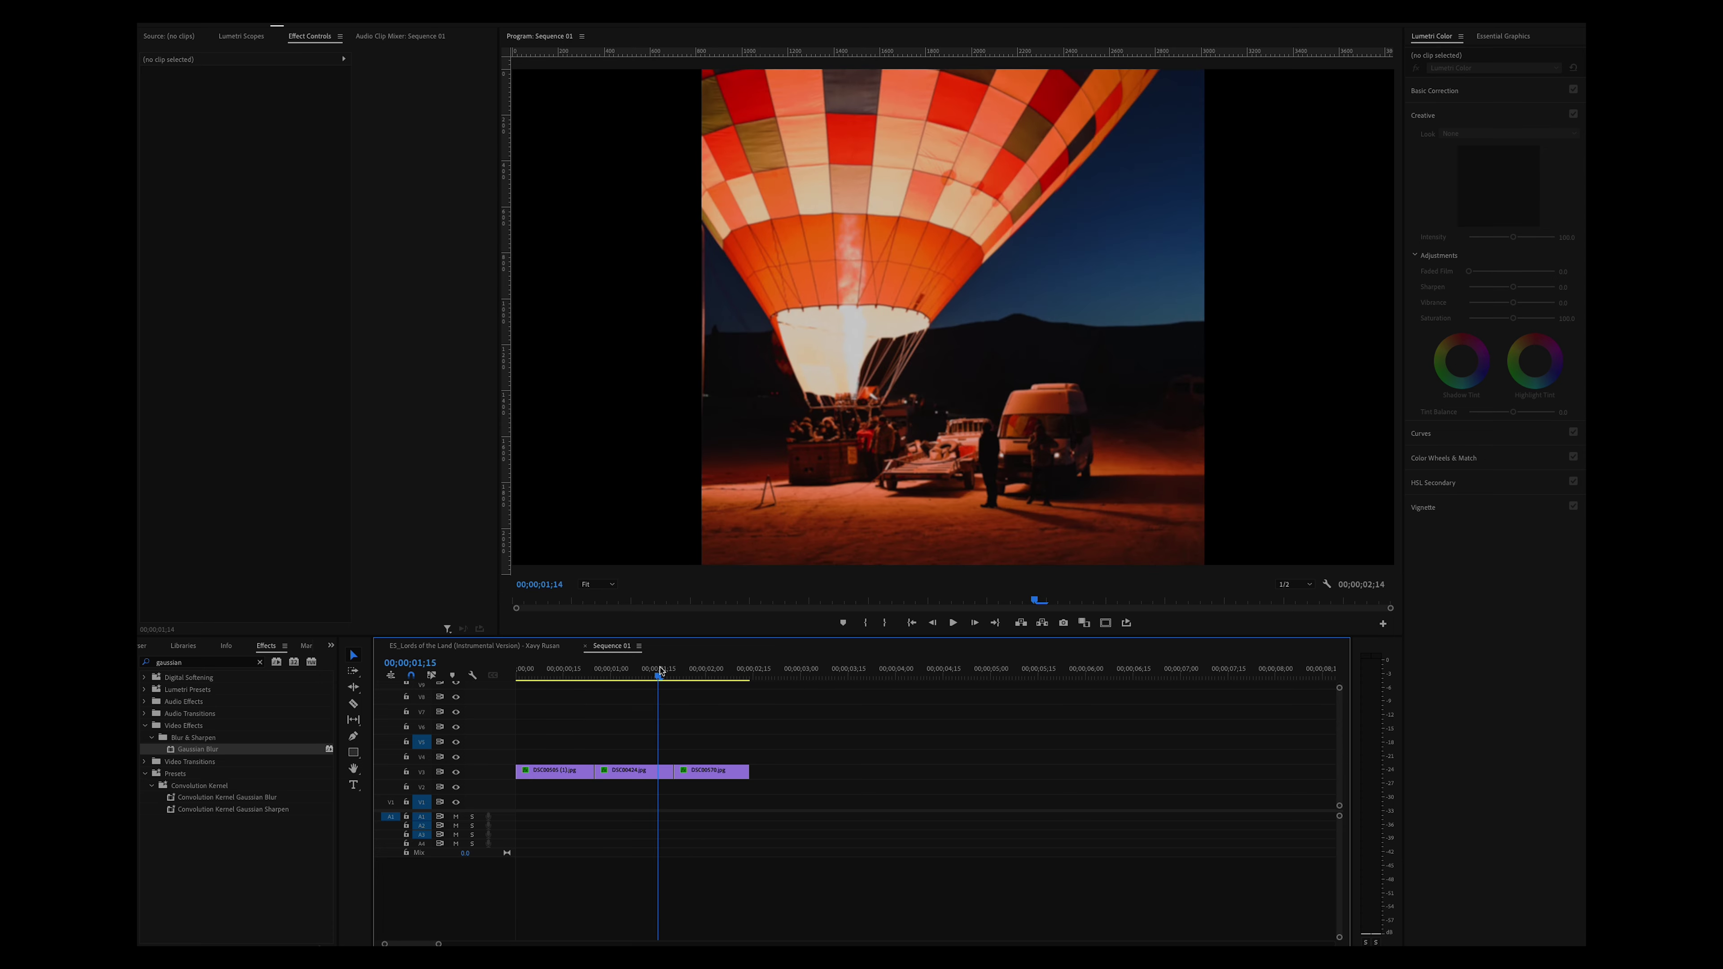
Place frame.png on the track above the three photos, cut it where the last photo ends and delete the excess.
{"action": "left_click_drag", "start_coordinate": [662, 670], "coordinate": [690, 670]}
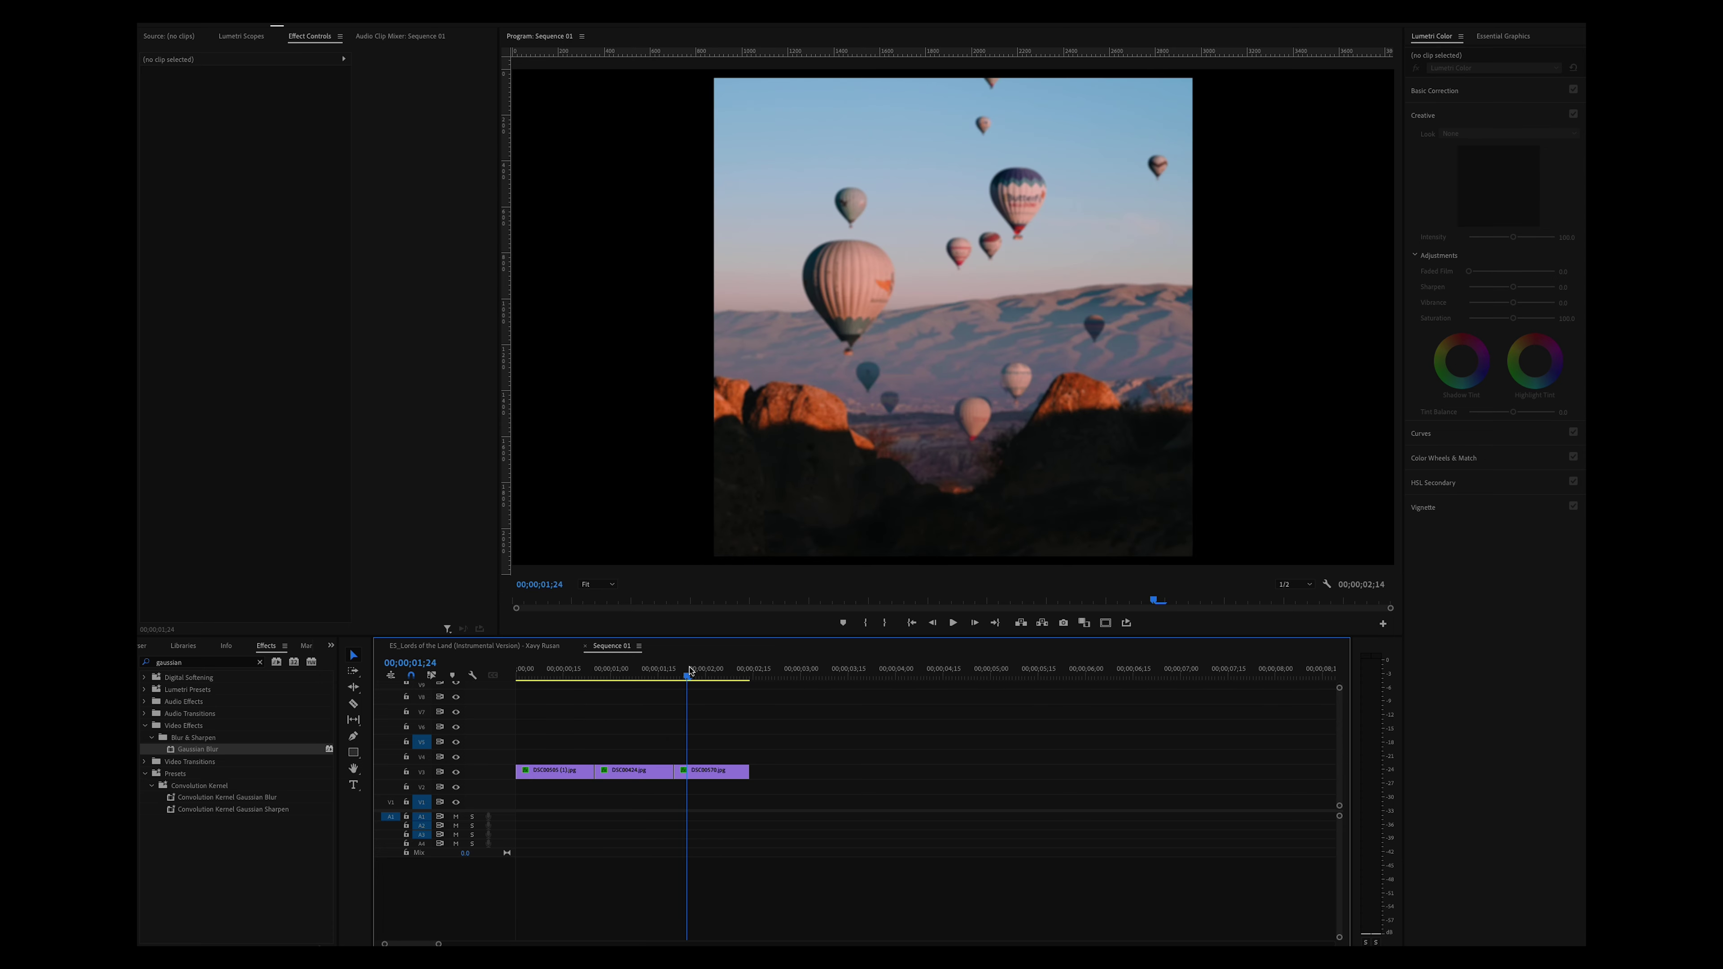
{"action": "left_click_drag", "start_coordinate": [500, 757], "coordinate": [500, 762]}
{"action": "left_click", "coordinate": [759, 755]}
{"action": "key", "text": "c"}
{"action": "left_click", "coordinate": [749, 757]}
{"action": "key", "text": "v"}
{"action": "left_click", "coordinate": [783, 760]}
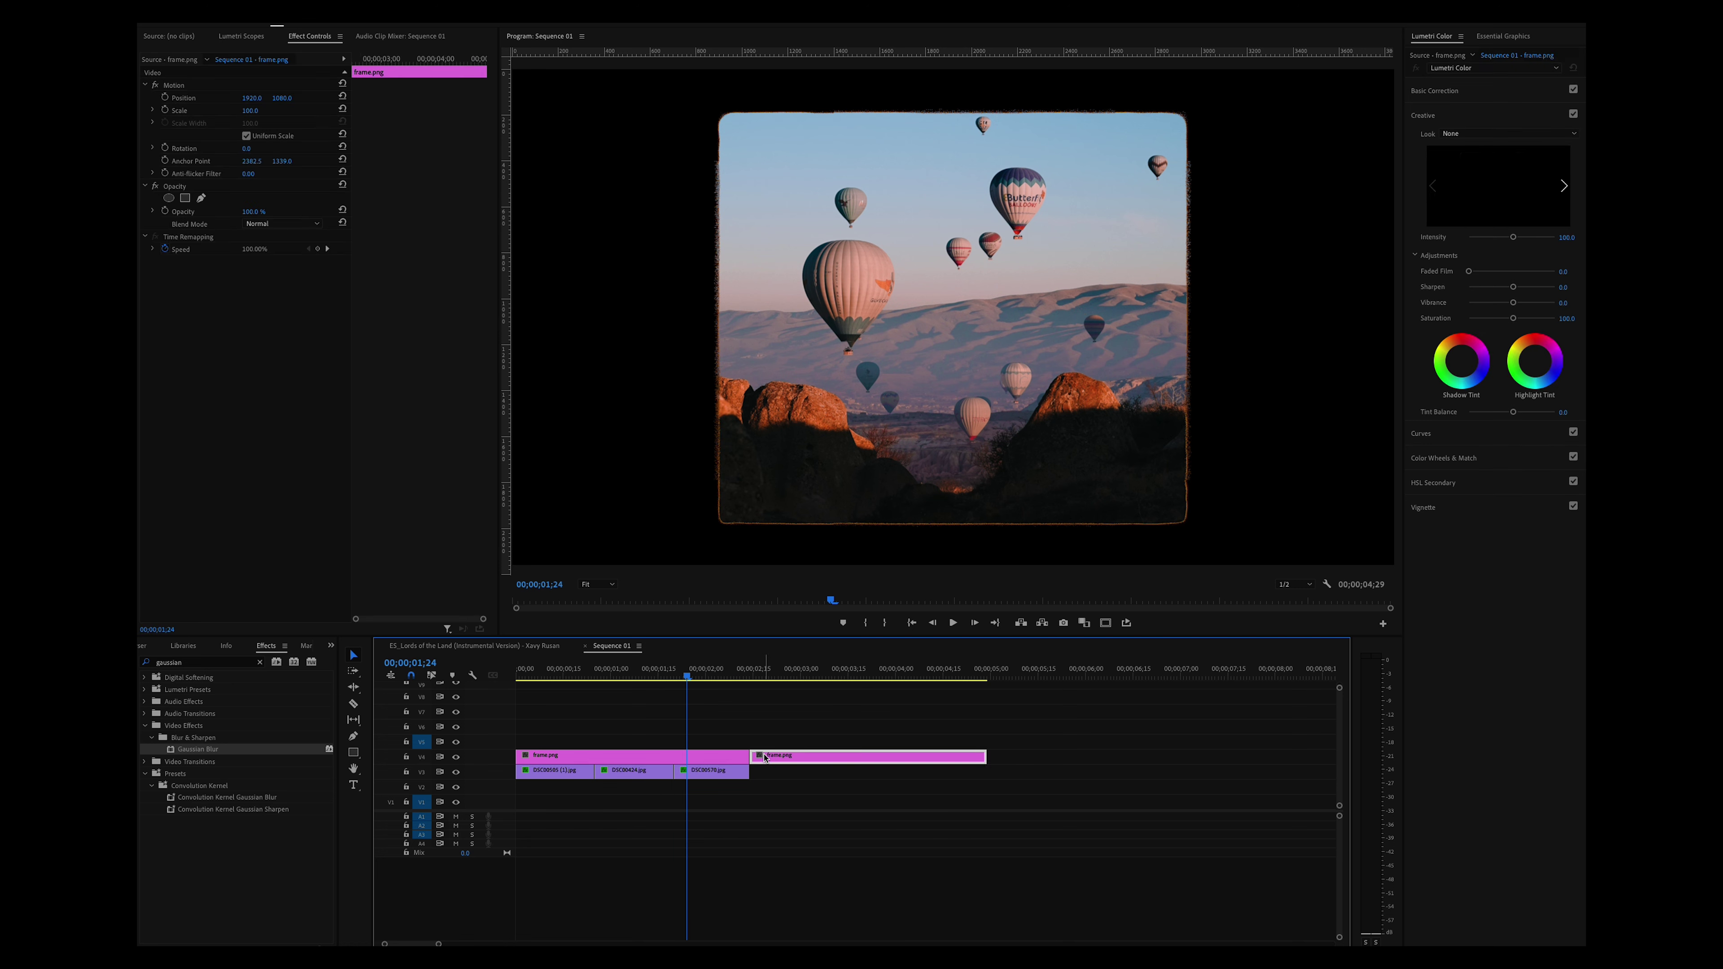
{"action": "key", "text": "Delete"}
Set the blend mode of the frame.png overlay to Darken.
{"action": "left_click", "coordinate": [617, 757]}
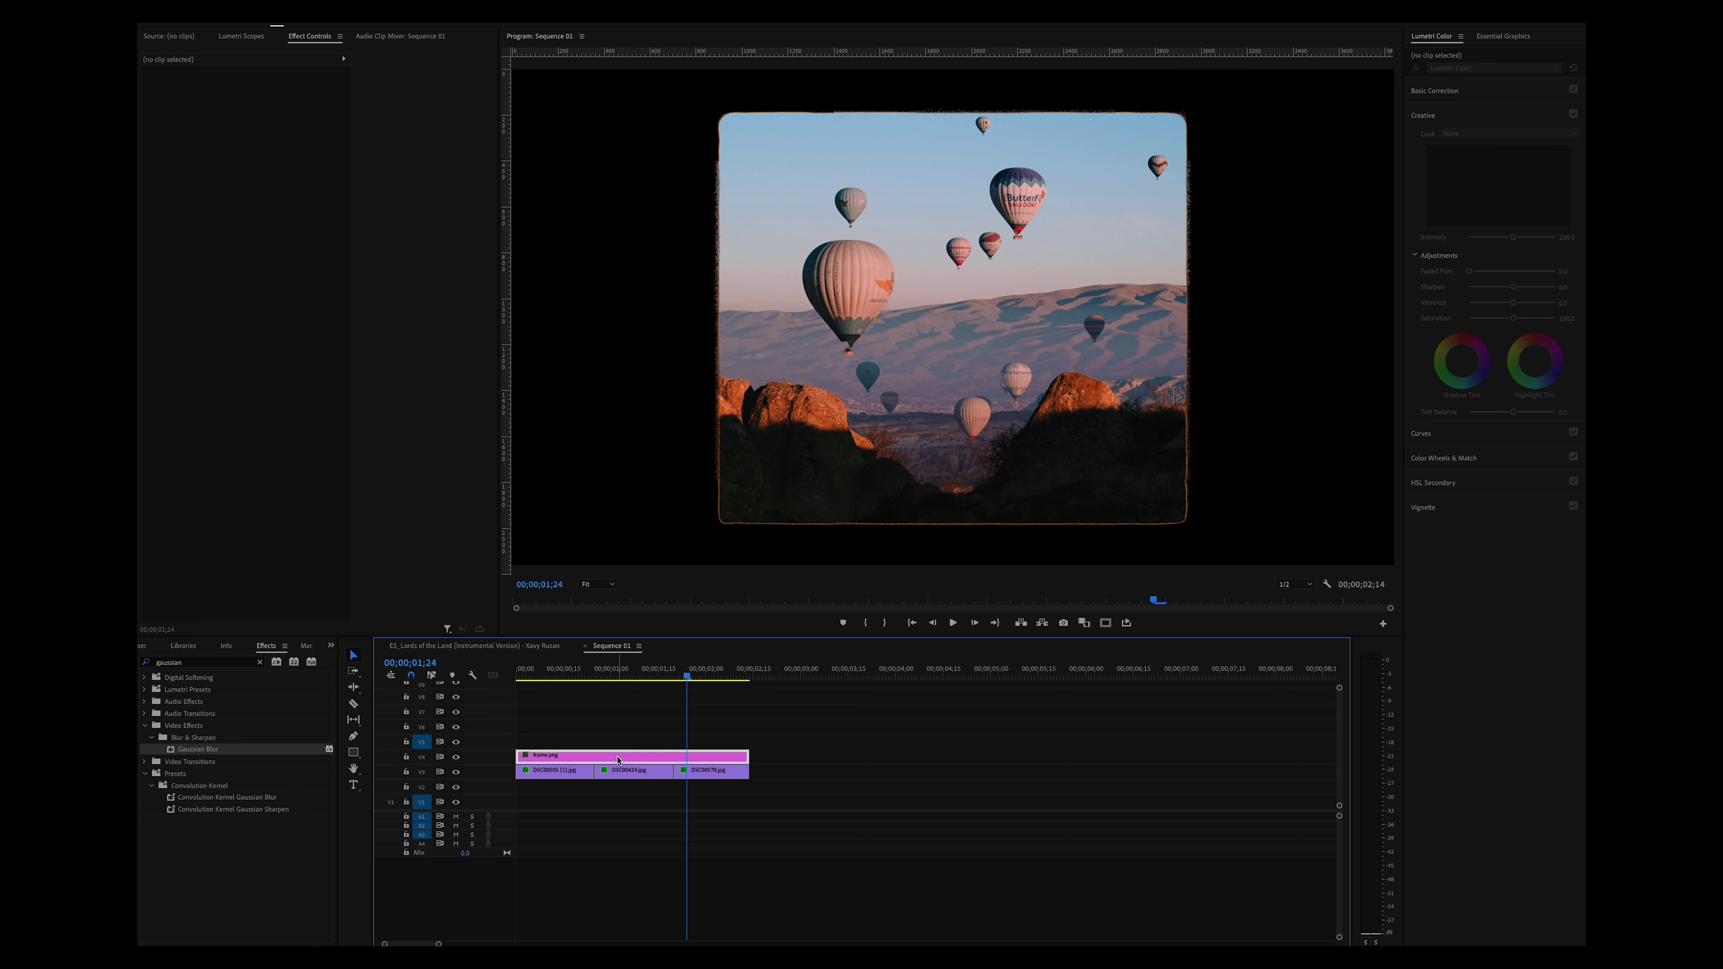
{"action": "left_click", "coordinate": [282, 223]}
{"action": "left_click", "coordinate": [281, 274]}
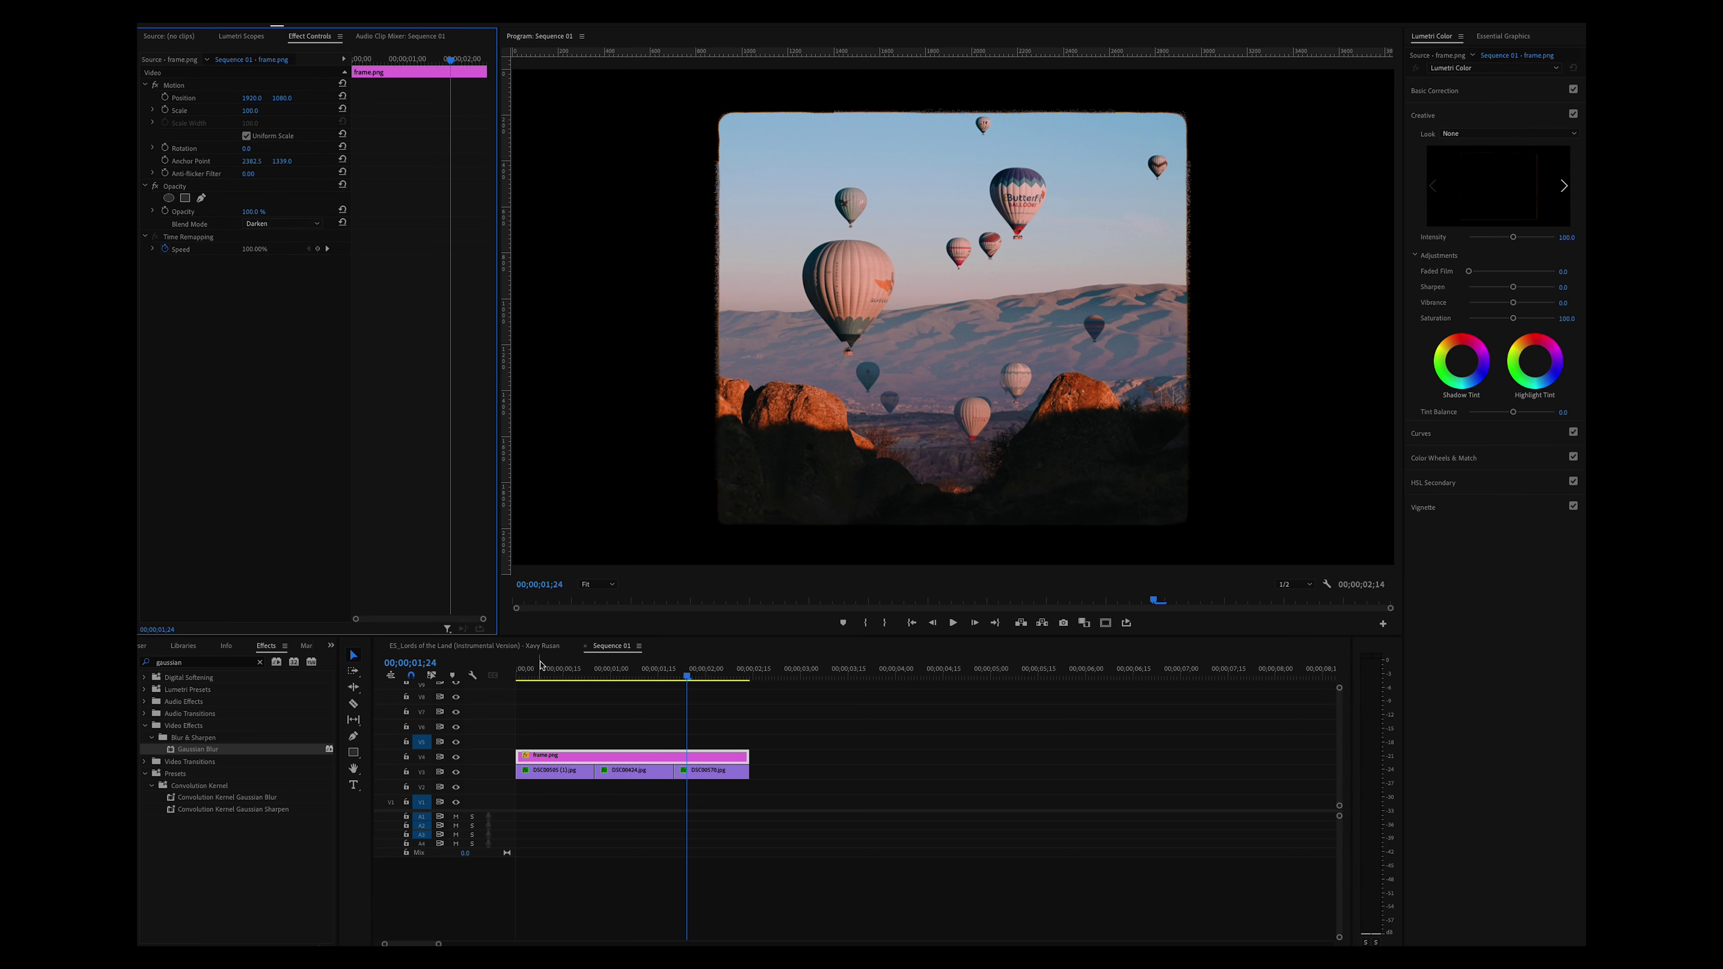
Set the scale of DSC00505 (1).jpg to 64 so the photo fits inside the frame overlay.
{"action": "left_click", "coordinate": [539, 676]}
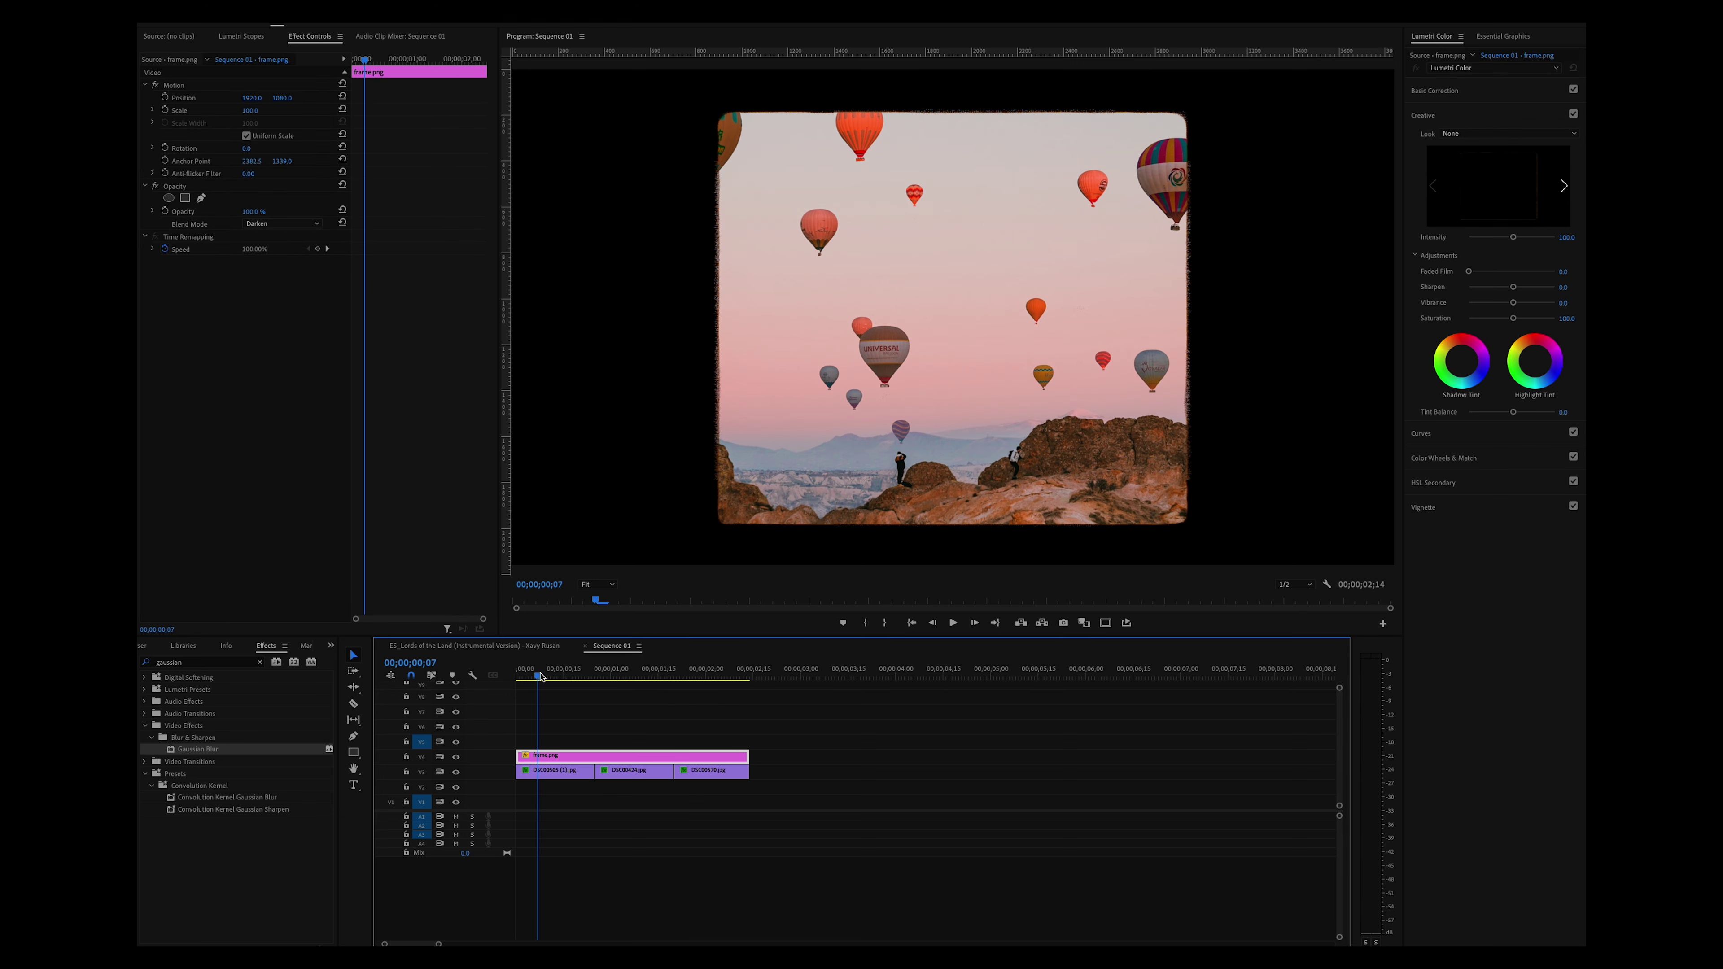
{"action": "left_click", "coordinate": [559, 771]}
{"action": "left_click_drag", "start_coordinate": [251, 110], "coordinate": [259, 111]}
{"action": "left_click", "coordinate": [766, 678]}
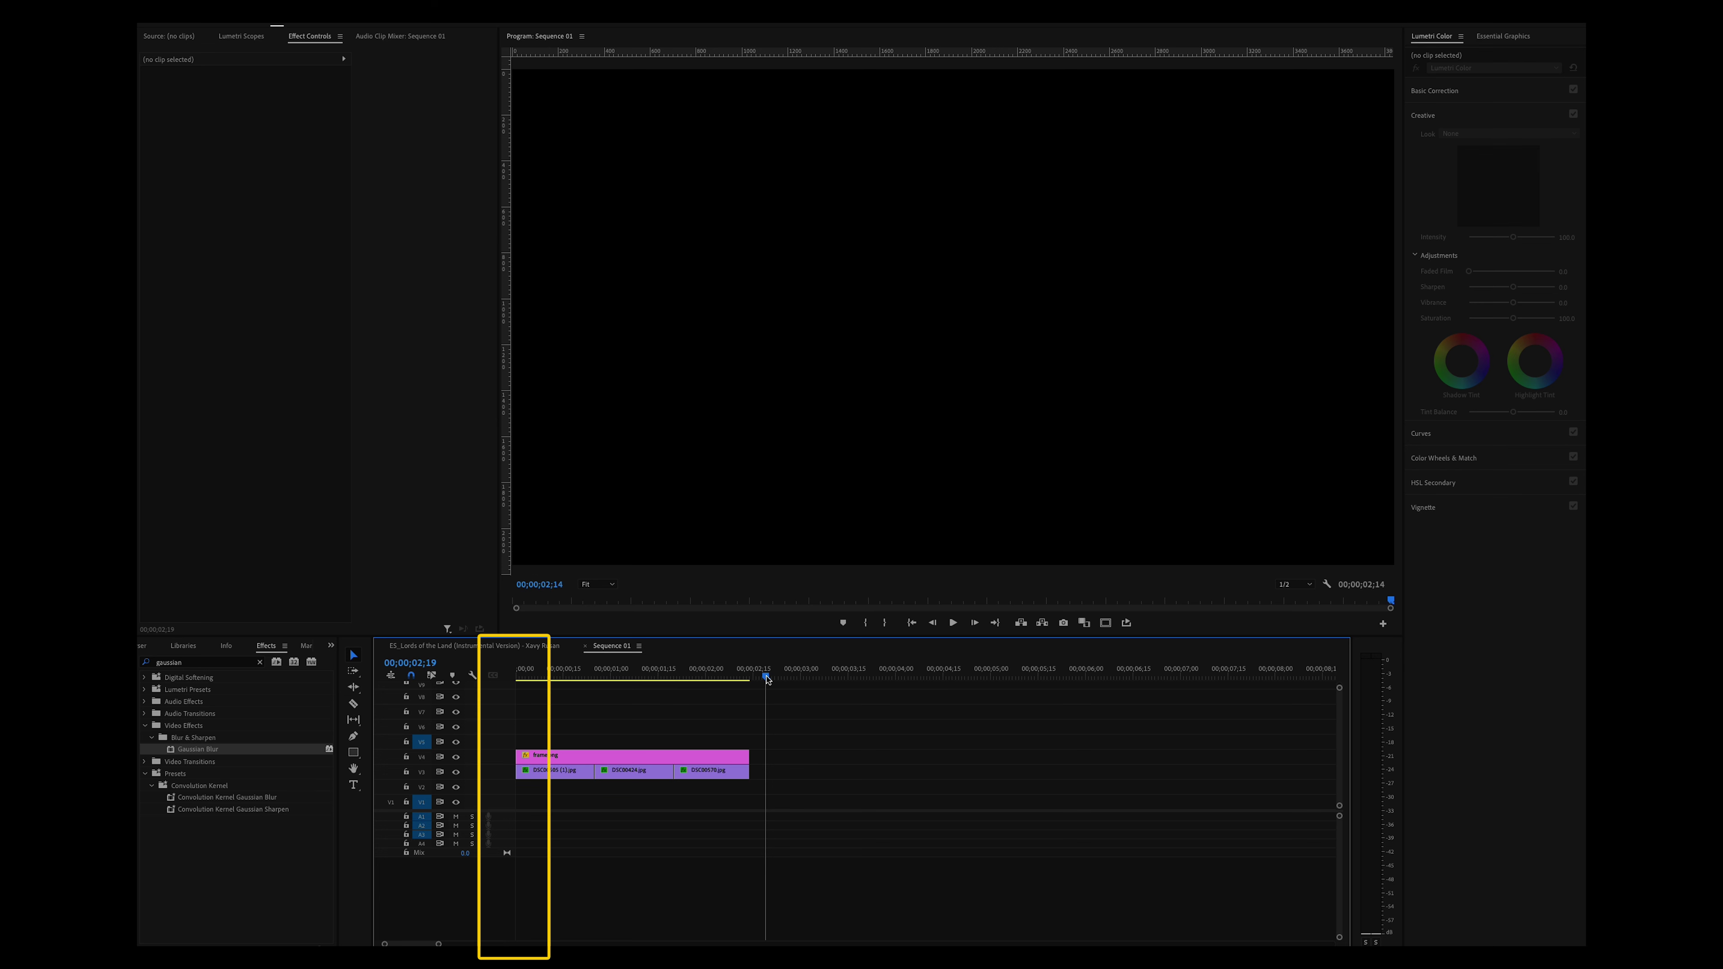
Add a Position keyframe of 1920, 1080 to DSC00505 (1).jpg five frames after its start, at 00;00;00;05.
{"action": "left_click_drag", "start_coordinate": [768, 680], "coordinate": [517, 679]}
{"action": "left_click", "coordinate": [554, 775]}
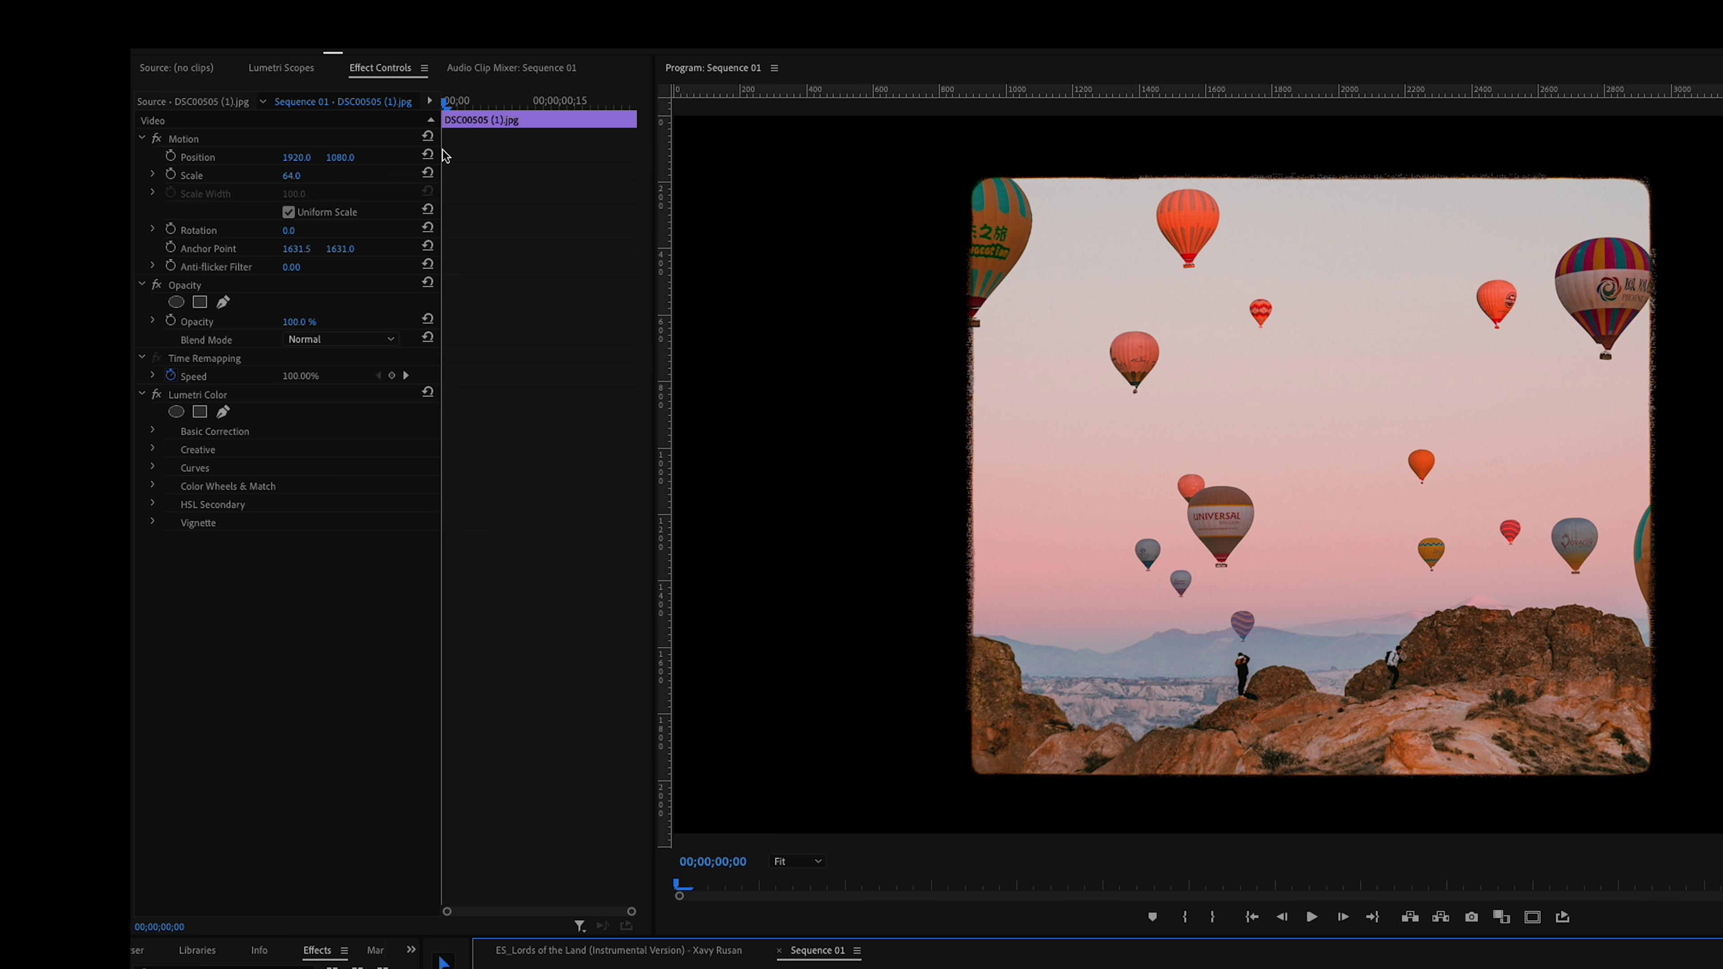
{"action": "key", "text": "Right"}
{"action": "key", "text": "Right"}
{"action": "key", "text": "Right"}
{"action": "key", "text": "Right"}
{"action": "key", "text": "Right"}
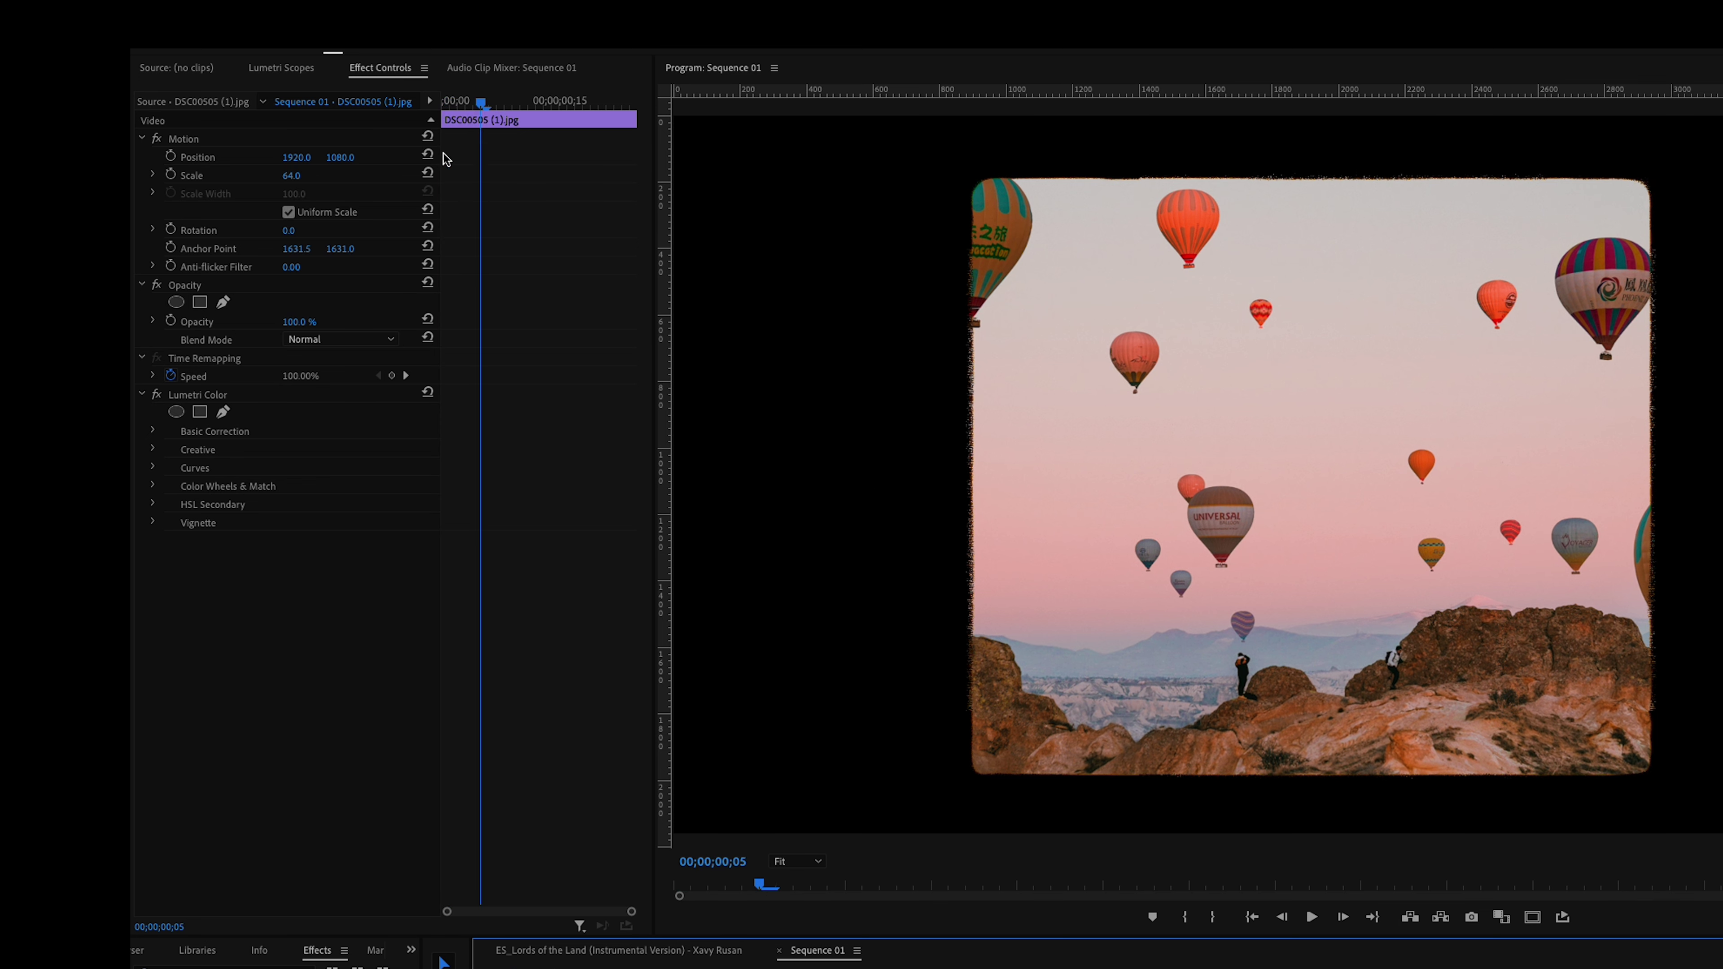
{"action": "left_click", "coordinate": [173, 157]}
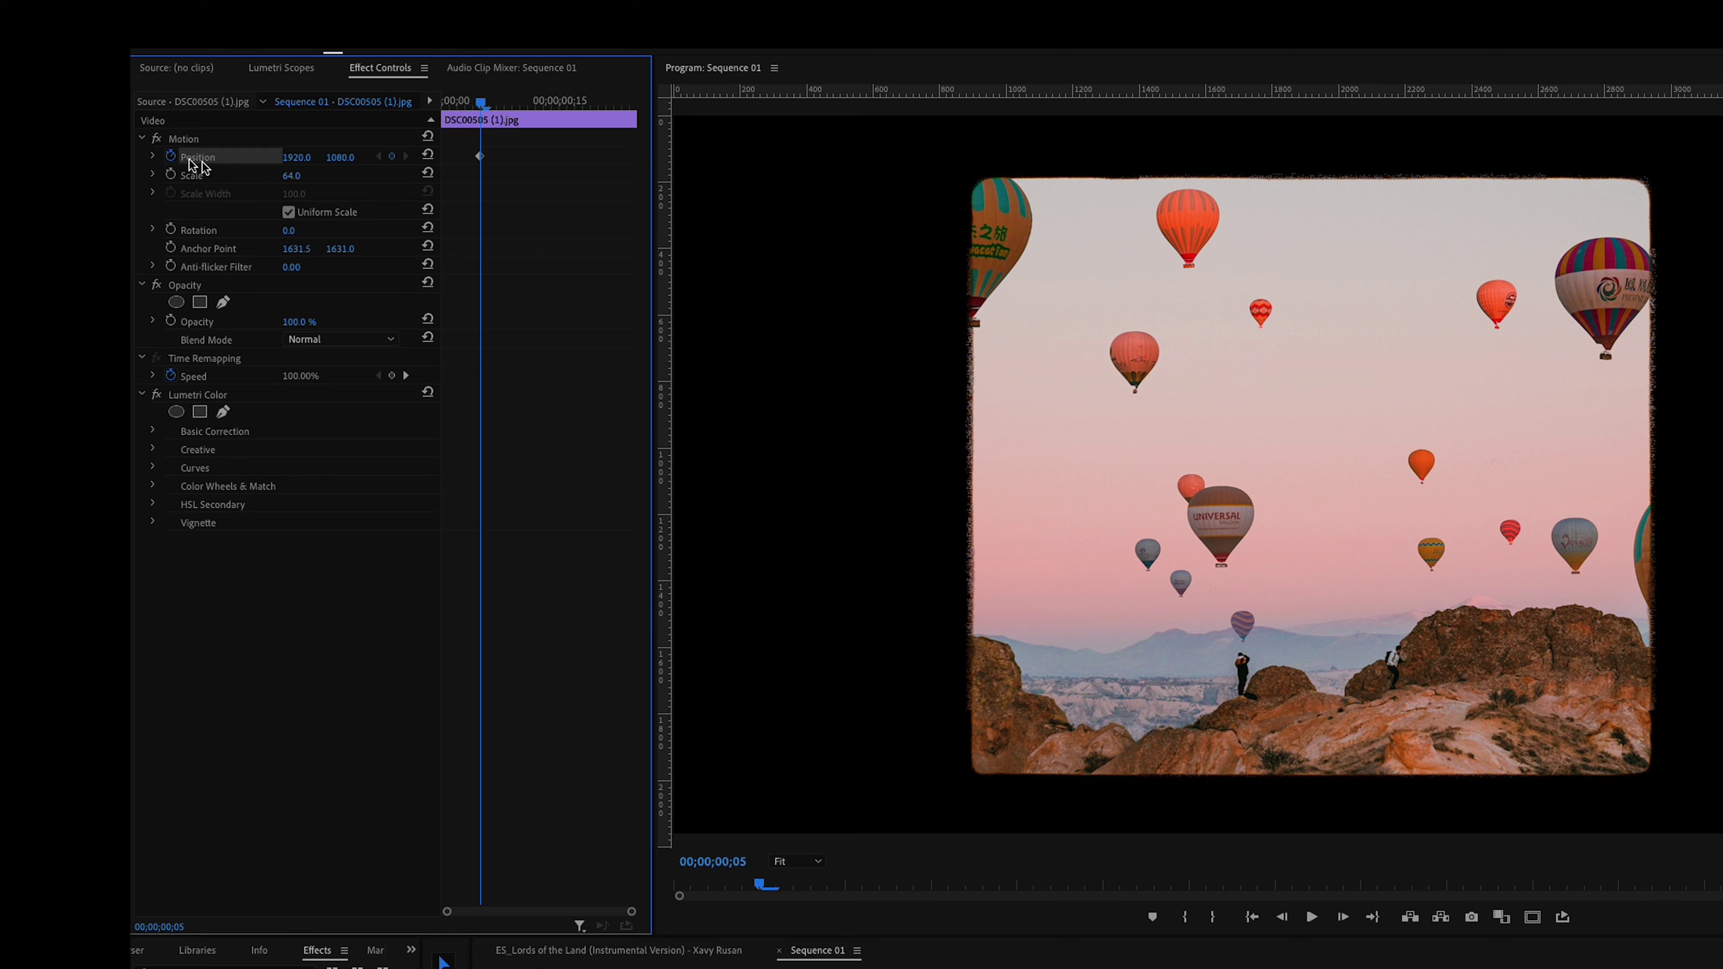
Return to 00;00;00;00, lower the vertical Position value to shift the photo upward, and play back the movement.
{"action": "key", "text": "Left"}
{"action": "key", "text": "Left"}
{"action": "key", "text": "Left"}
{"action": "key", "text": "Left"}
{"action": "key", "text": "Left"}
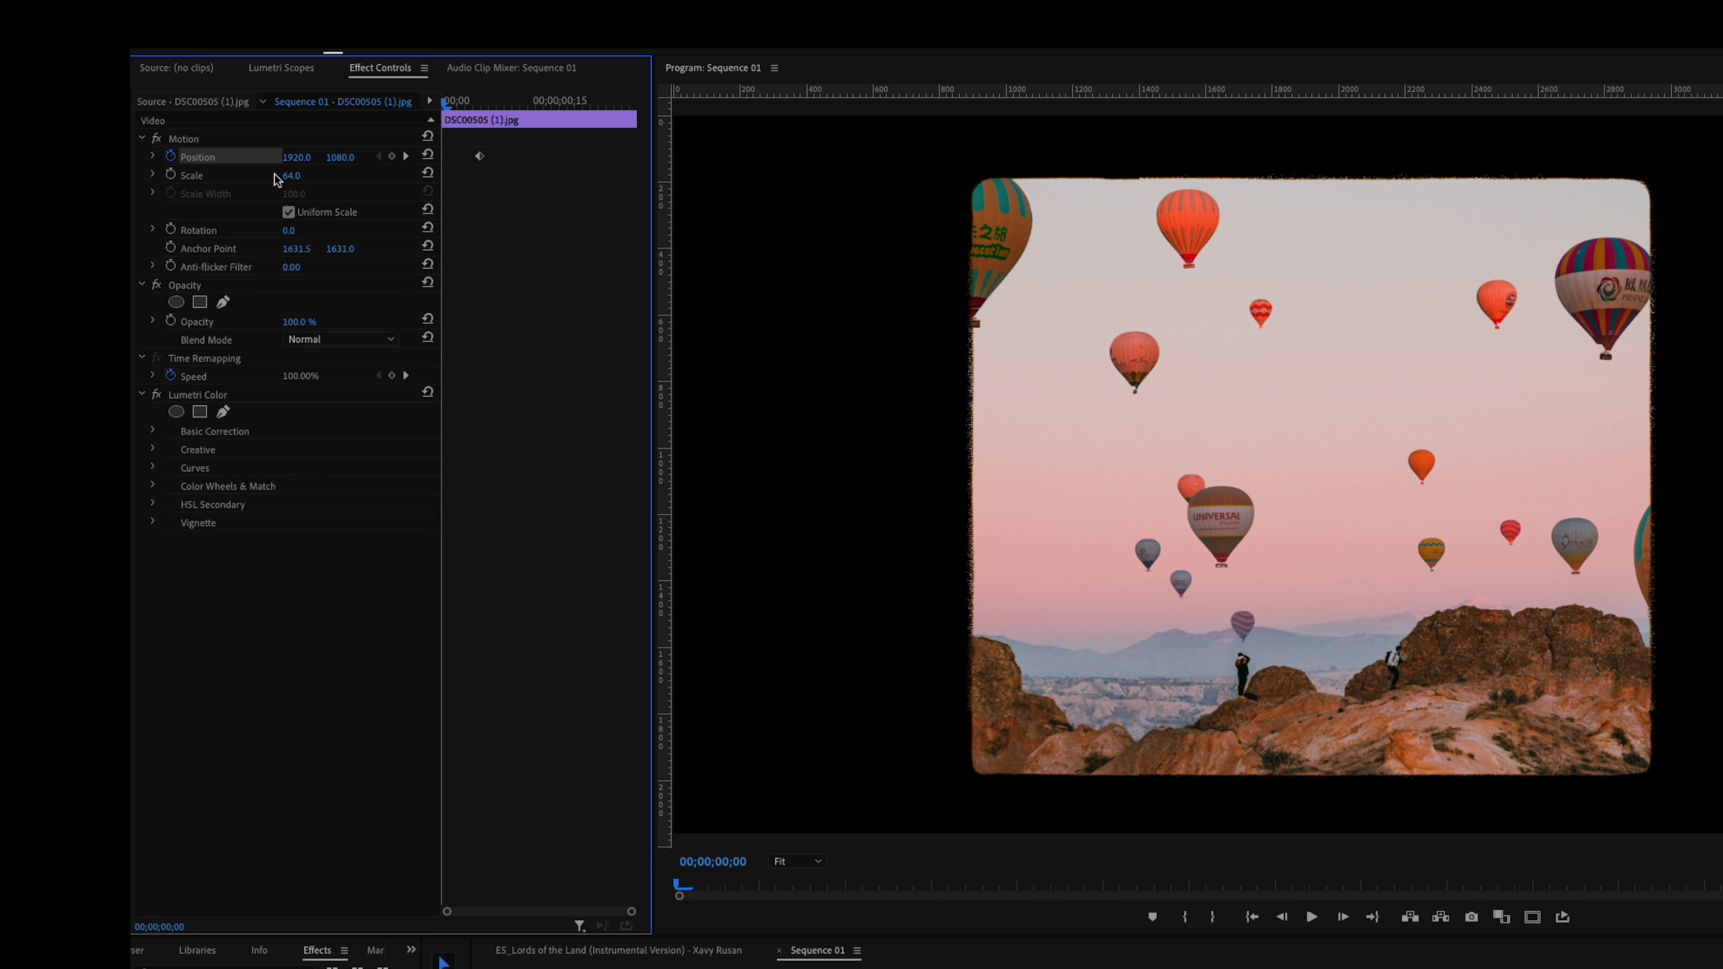
{"action": "left_click_drag", "start_coordinate": [341, 157], "coordinate": [249, 158]}
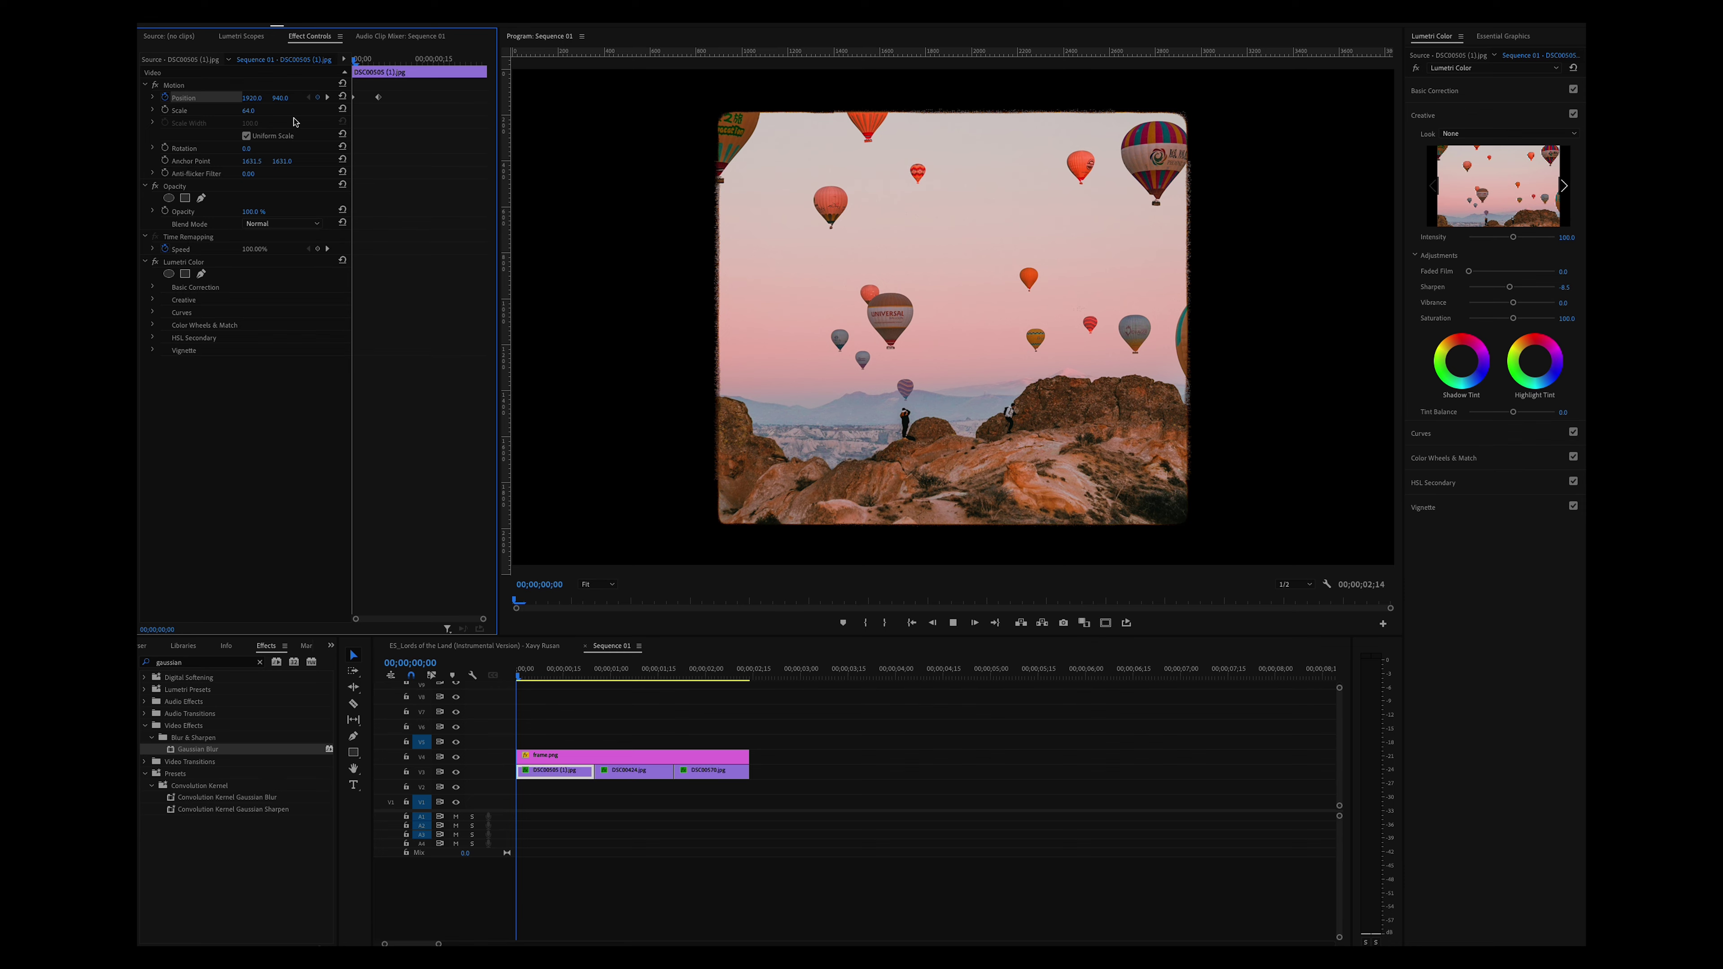
{"action": "key", "text": "space"}
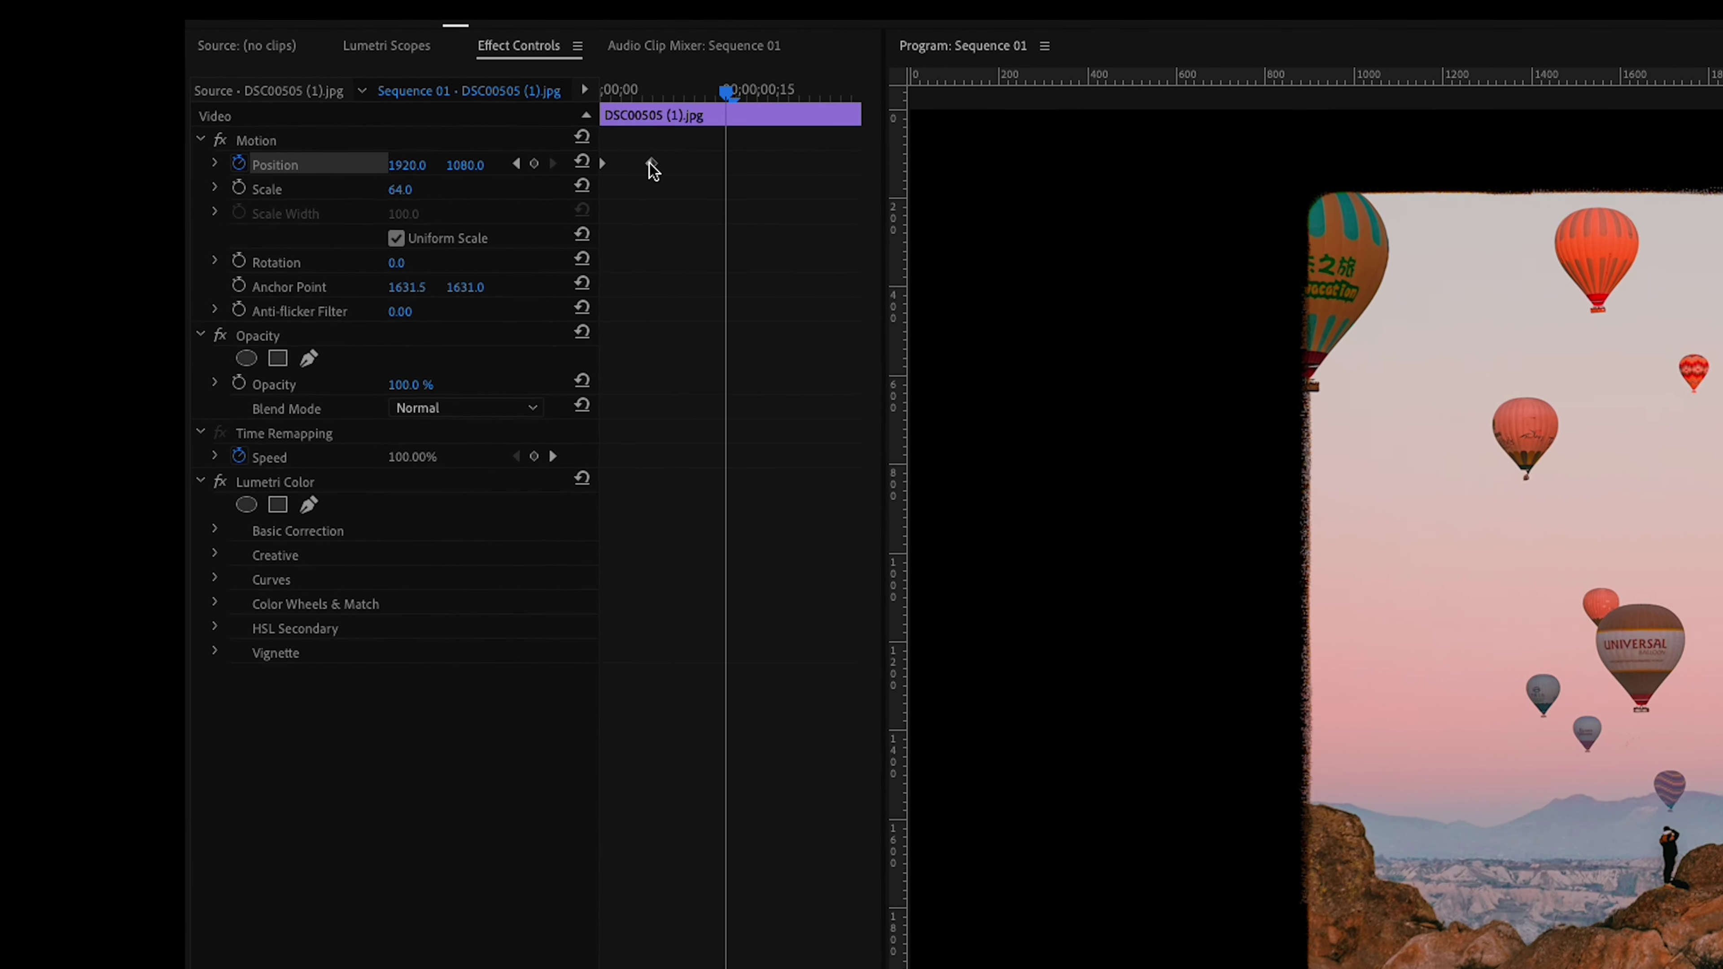
Apply Ease In to the second Position keyframe of DSC00505 (1).jpg and reshape its velocity curve for a faster start.
{"action": "right_click", "coordinate": [437, 106]}
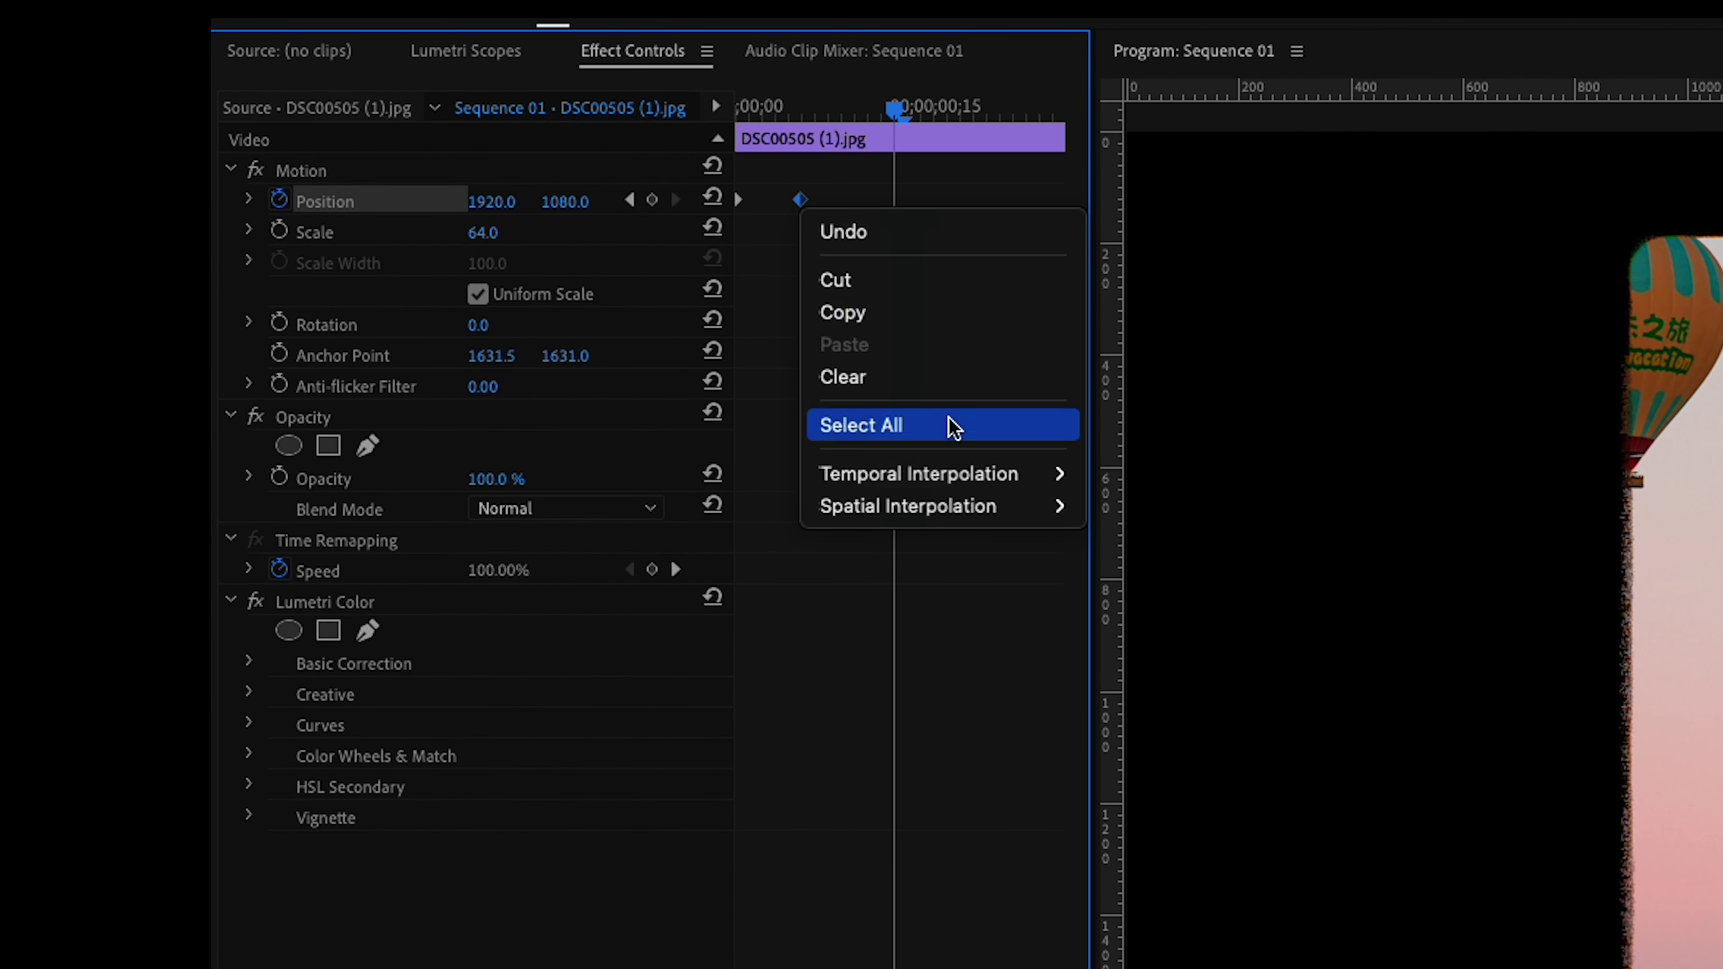
{"action": "mouse_move", "coordinate": [899, 451]}
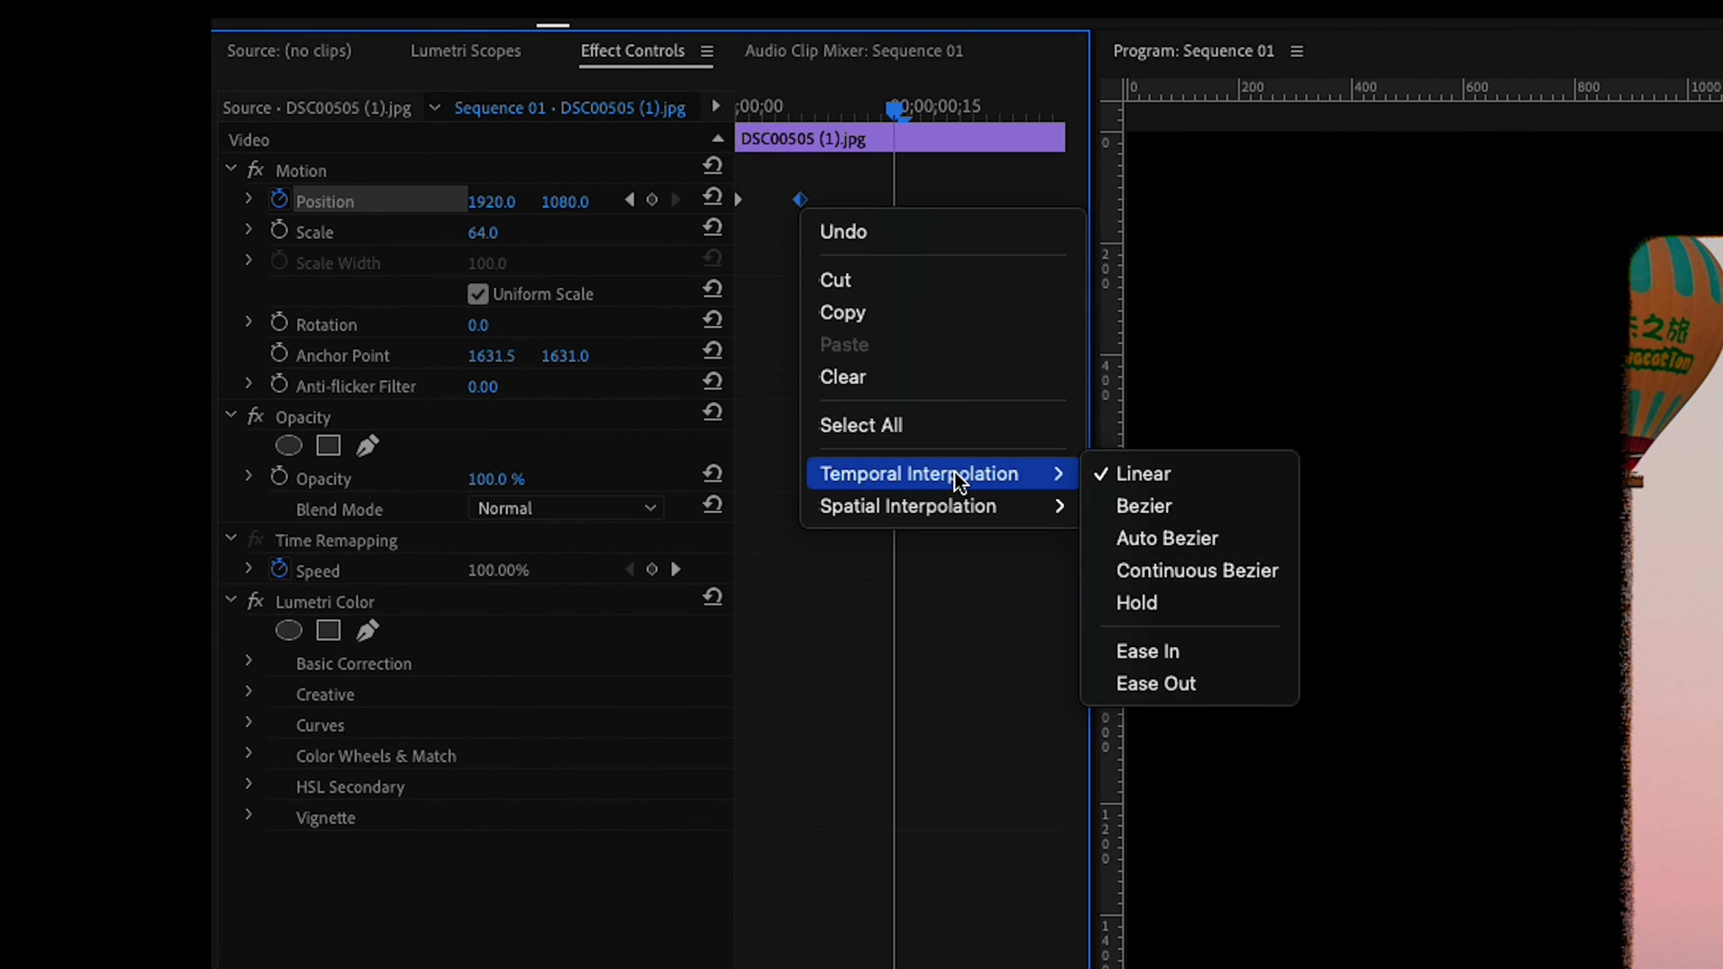
{"action": "left_click", "coordinate": [1152, 651]}
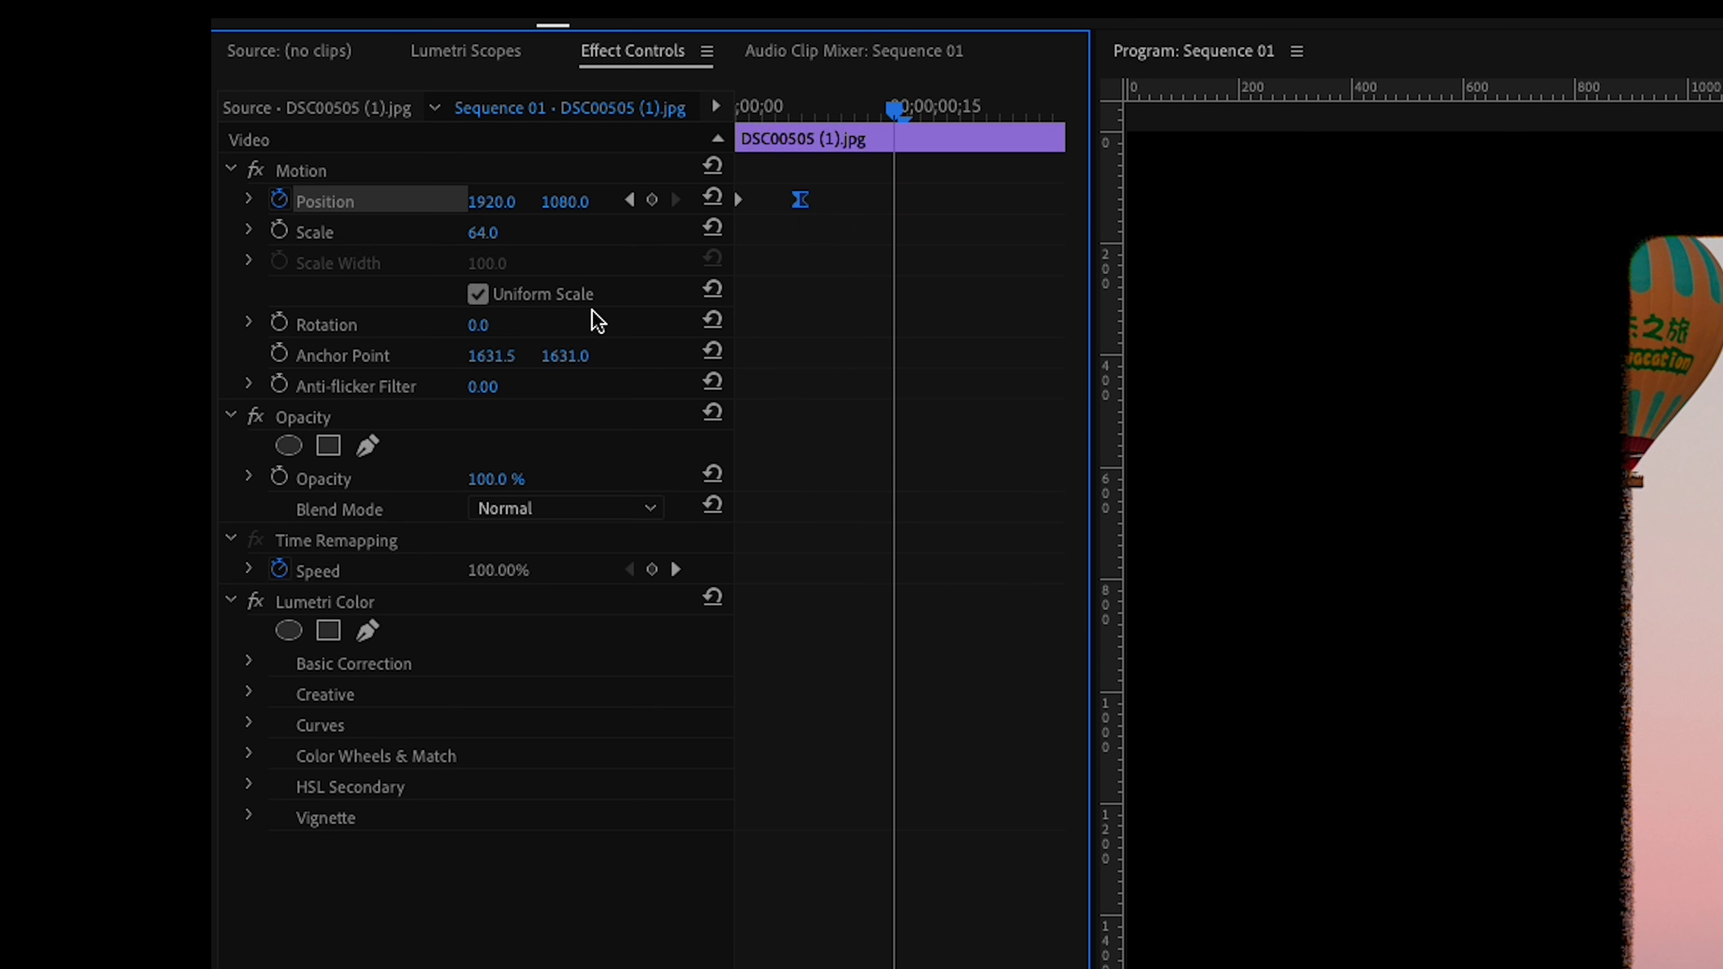
{"action": "left_click", "coordinate": [251, 200]}
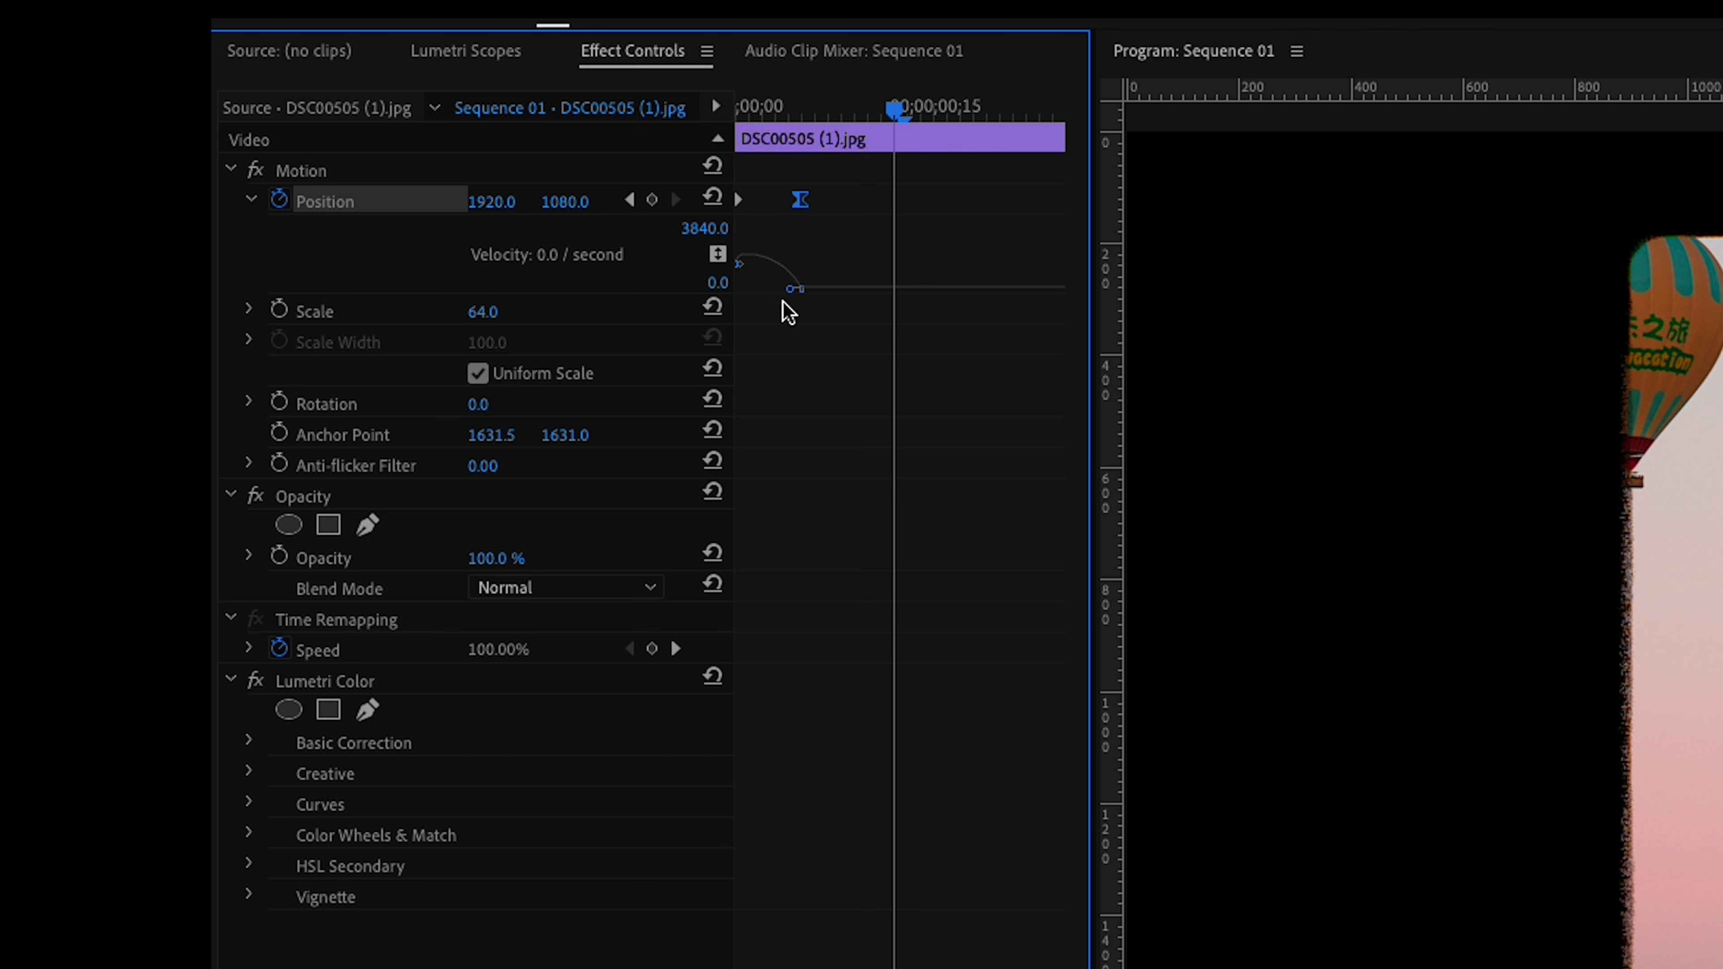
{"action": "left_click_drag", "start_coordinate": [788, 291], "coordinate": [766, 289]}
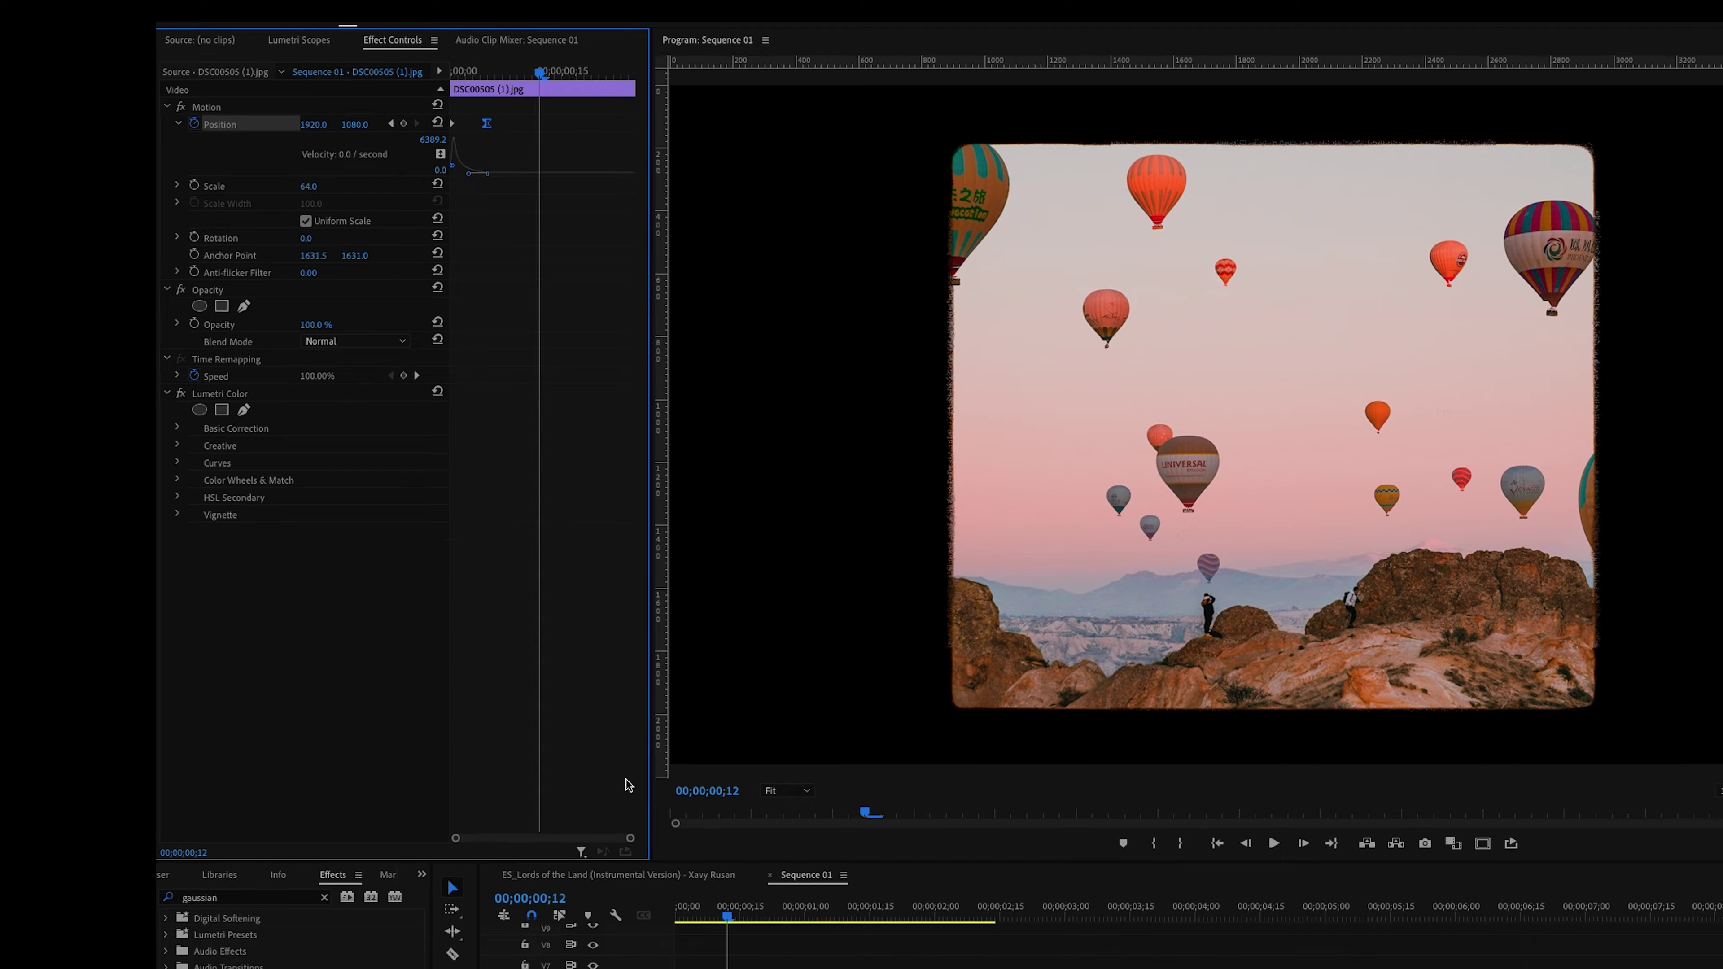
Preview the eased photo movement, shift the second Position keyframe slightly later, and return to the start to preview again.
{"action": "left_click_drag", "start_coordinate": [542, 673], "coordinate": [506, 674]}
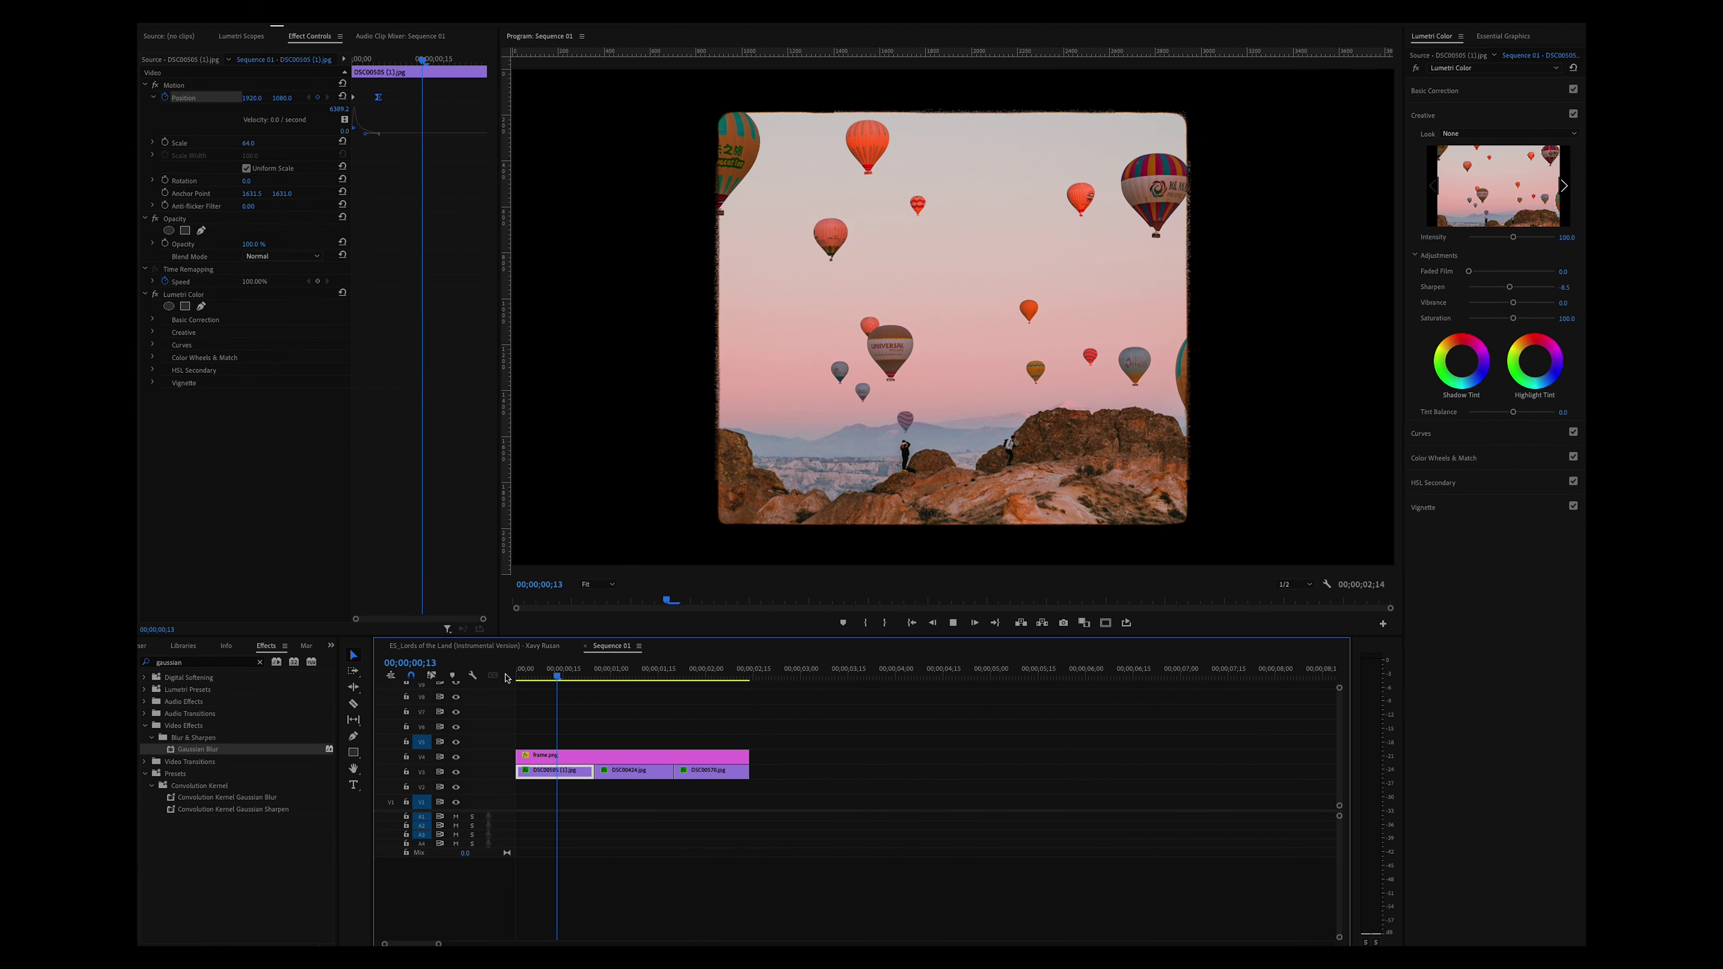
{"action": "key", "text": "space"}
{"action": "key", "text": "space"}
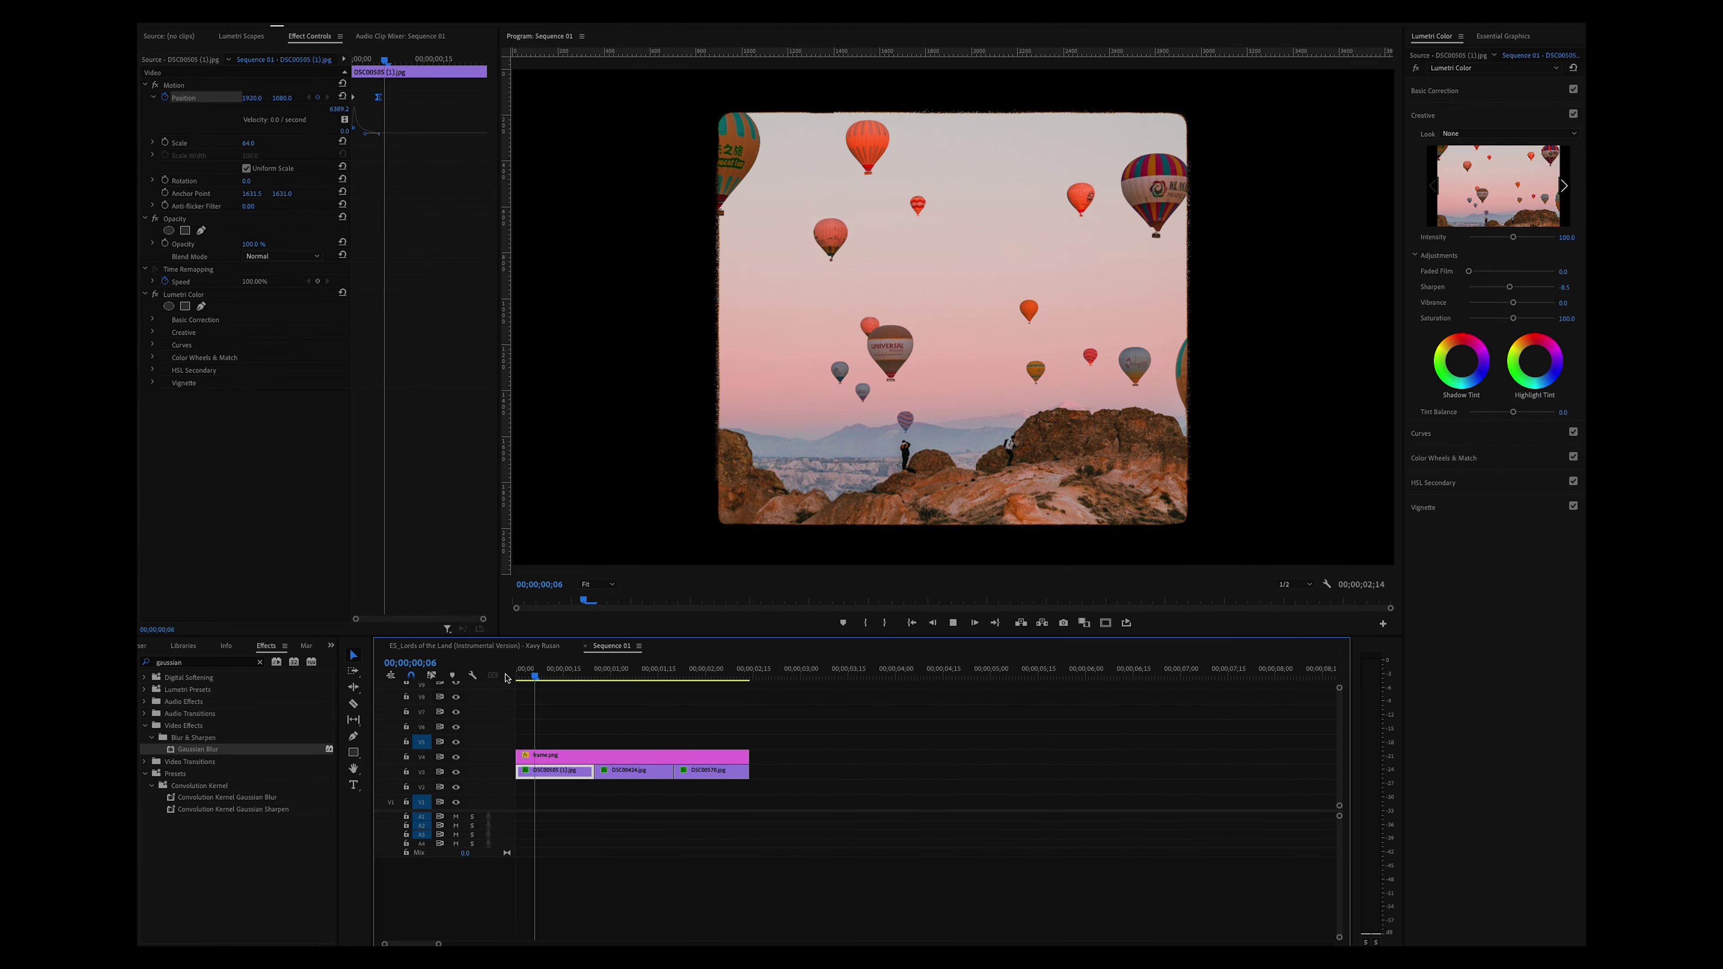
{"action": "left_click_drag", "start_coordinate": [379, 101], "coordinate": [385, 102]}
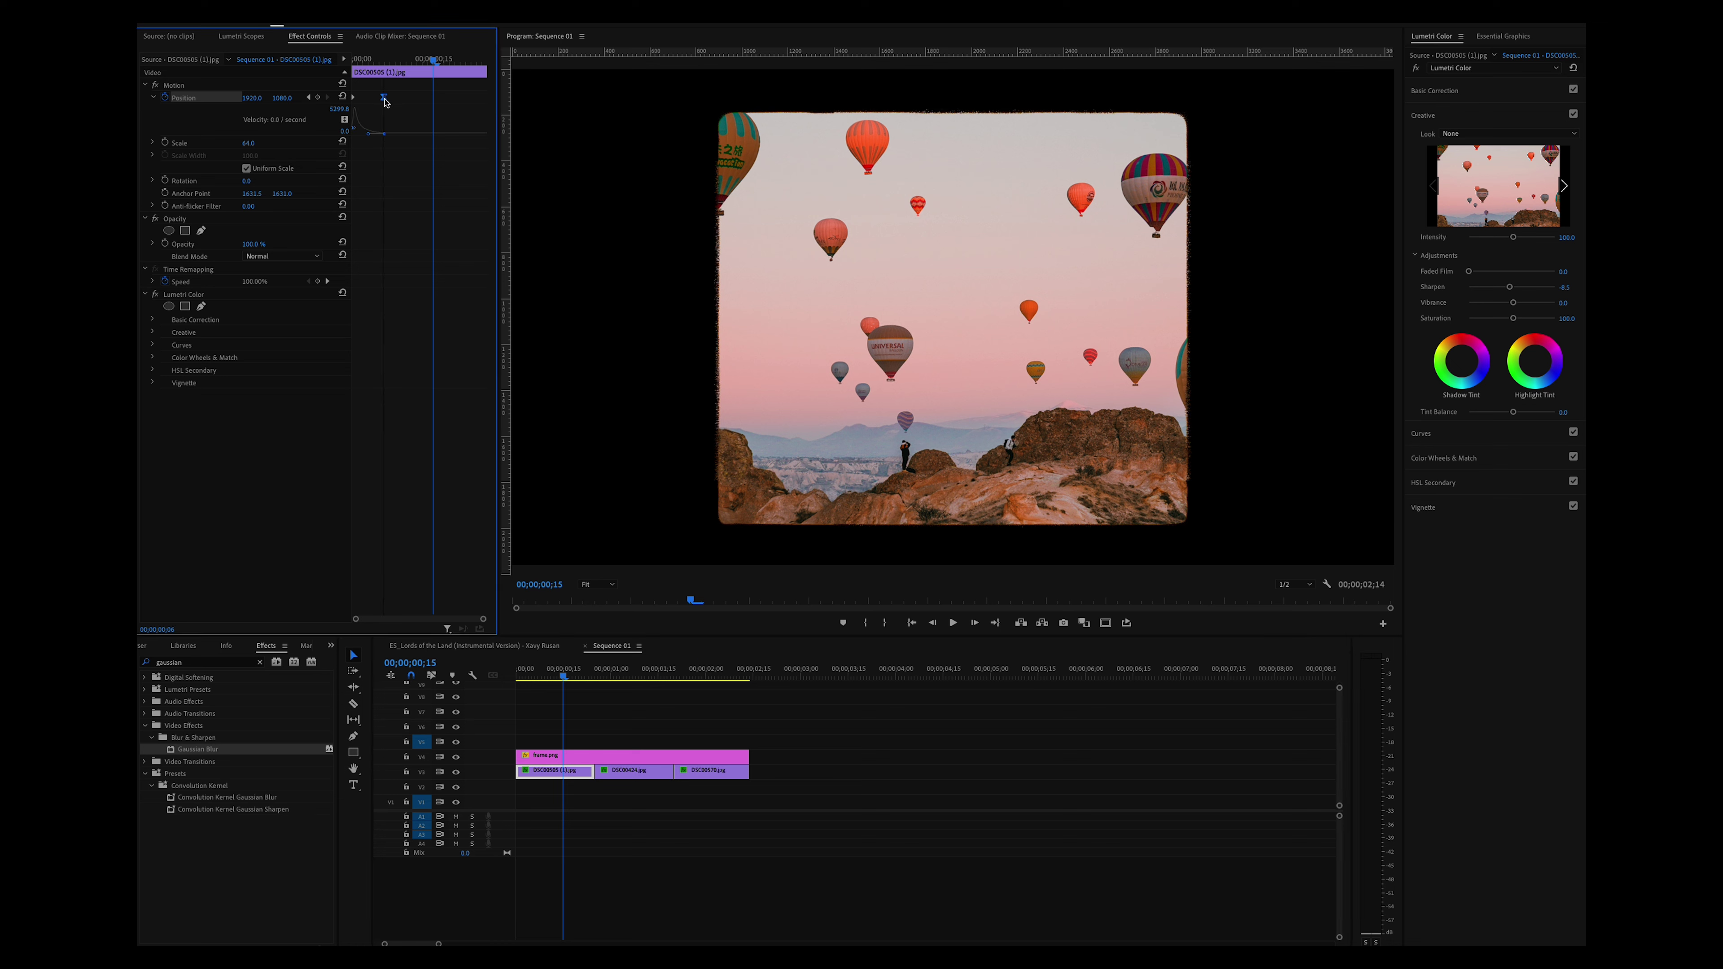
{"action": "left_click_drag", "start_coordinate": [535, 672], "coordinate": [494, 673]}
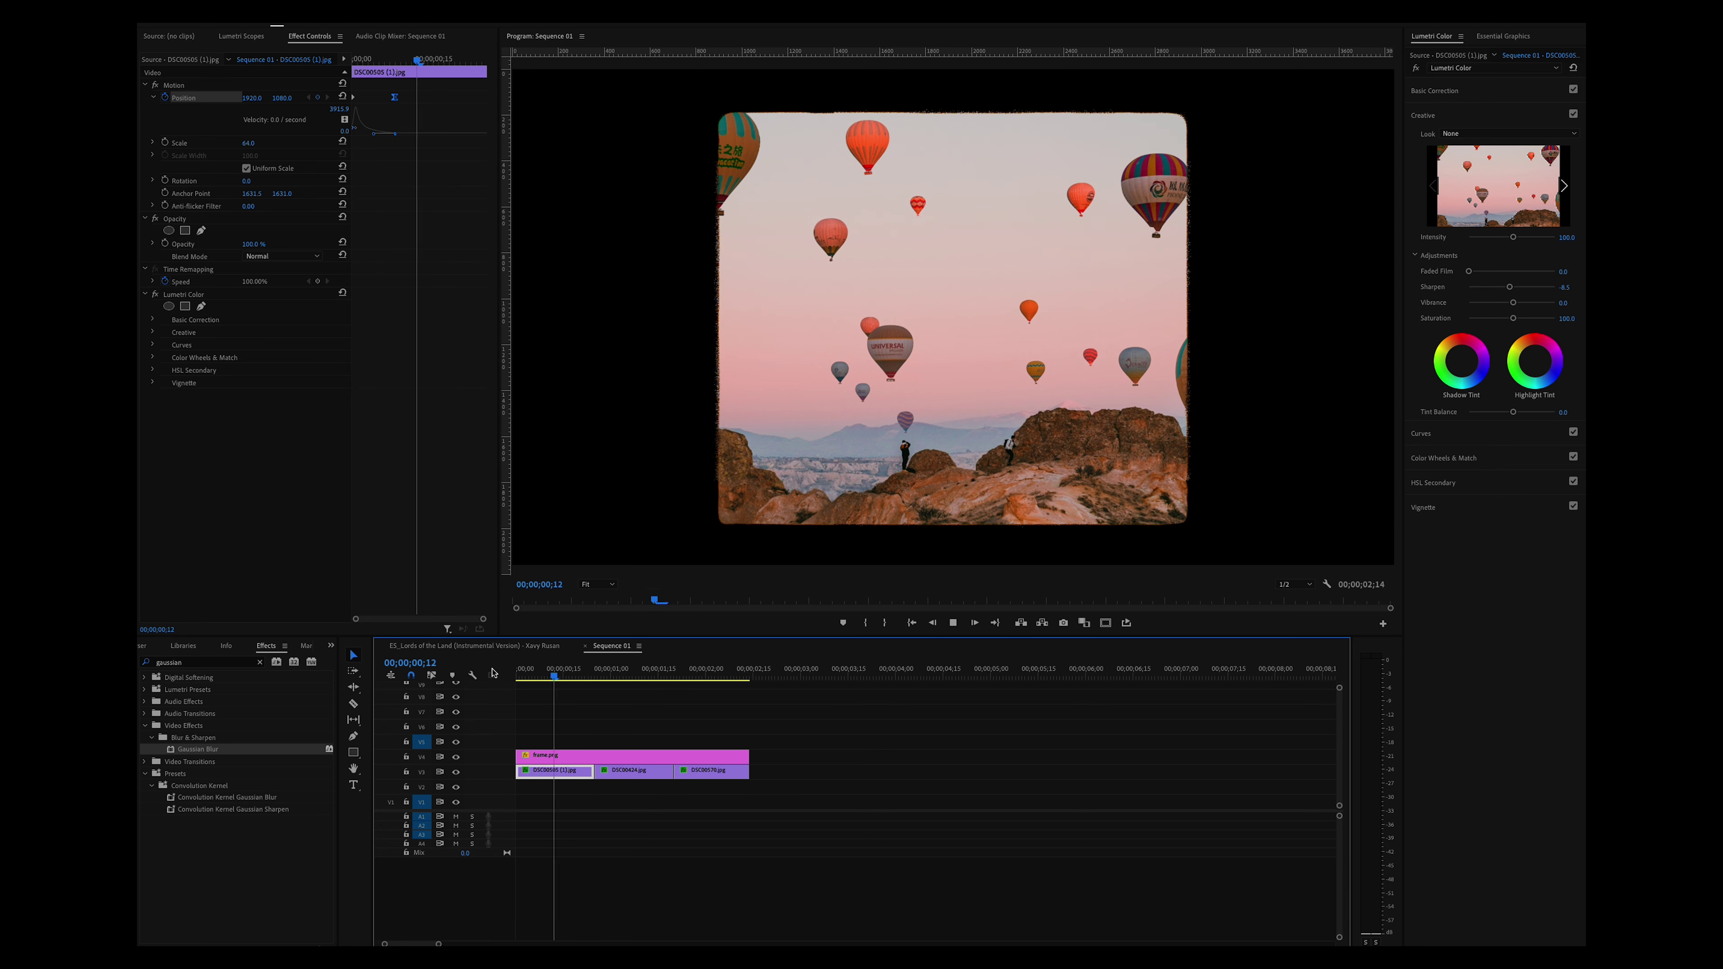
Apply Ease In to the middle photo's second Position keyframe, and open the same keyframe's options on the last photo.
{"action": "key", "text": "Down"}
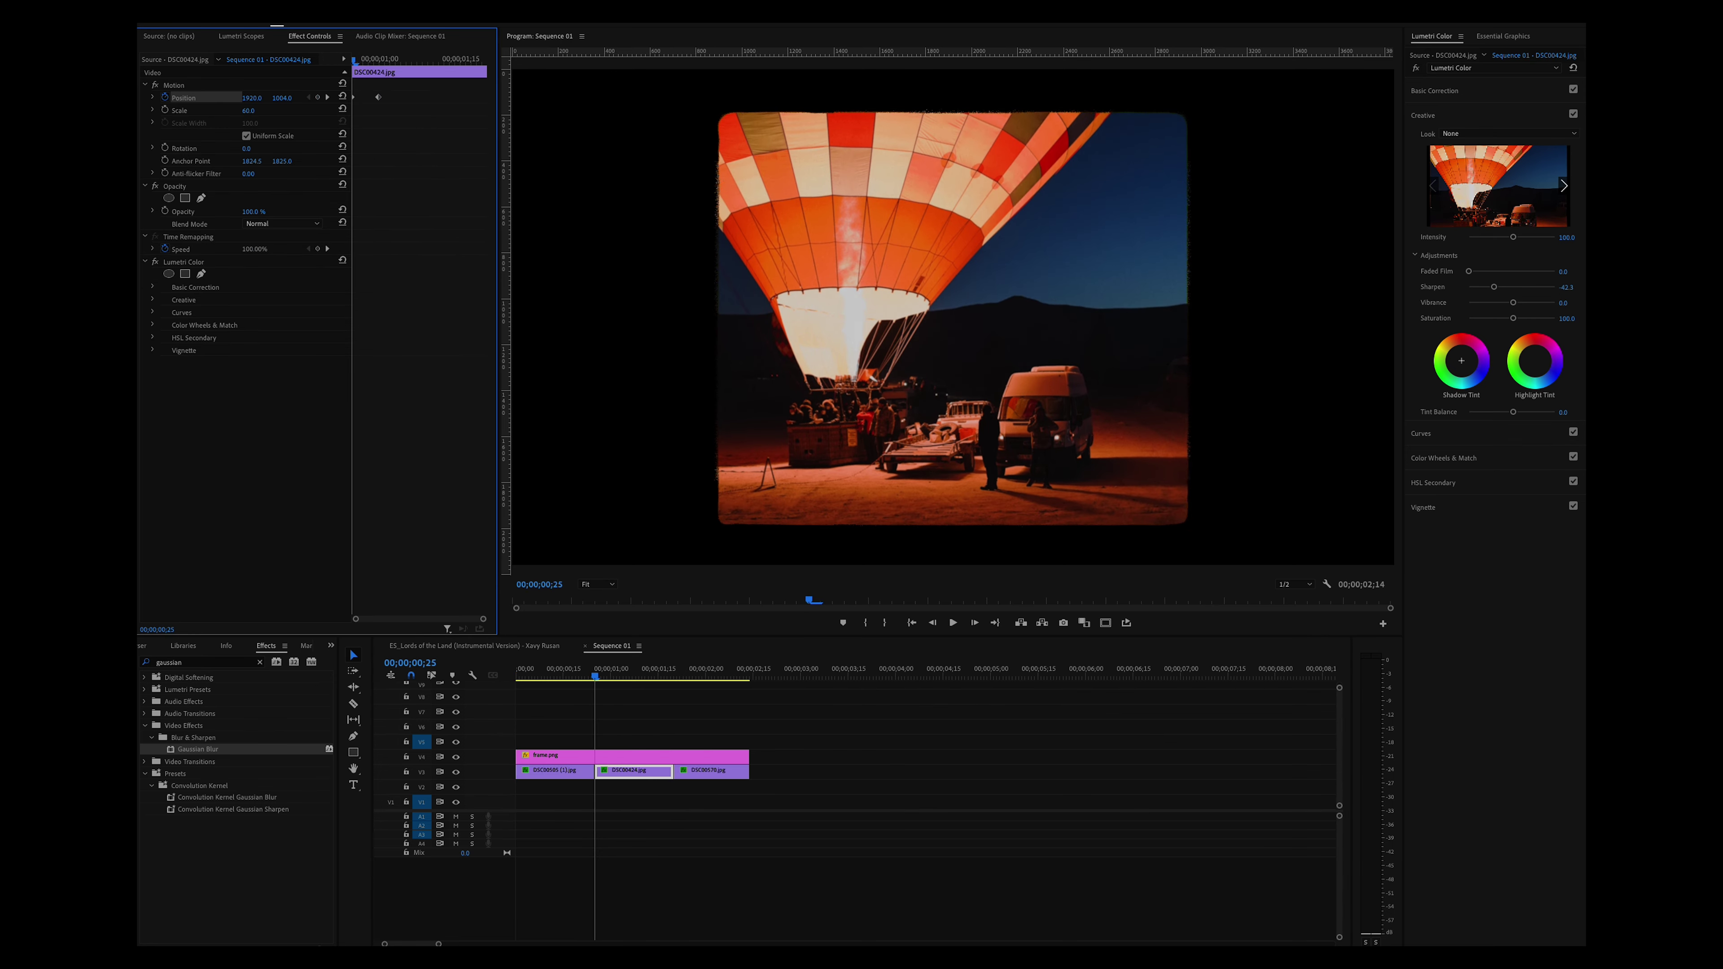
{"action": "right_click", "coordinate": [379, 98]}
{"action": "mouse_move", "coordinate": [434, 207]}
{"action": "left_click", "coordinate": [524, 280]}
{"action": "key", "text": "Down"}
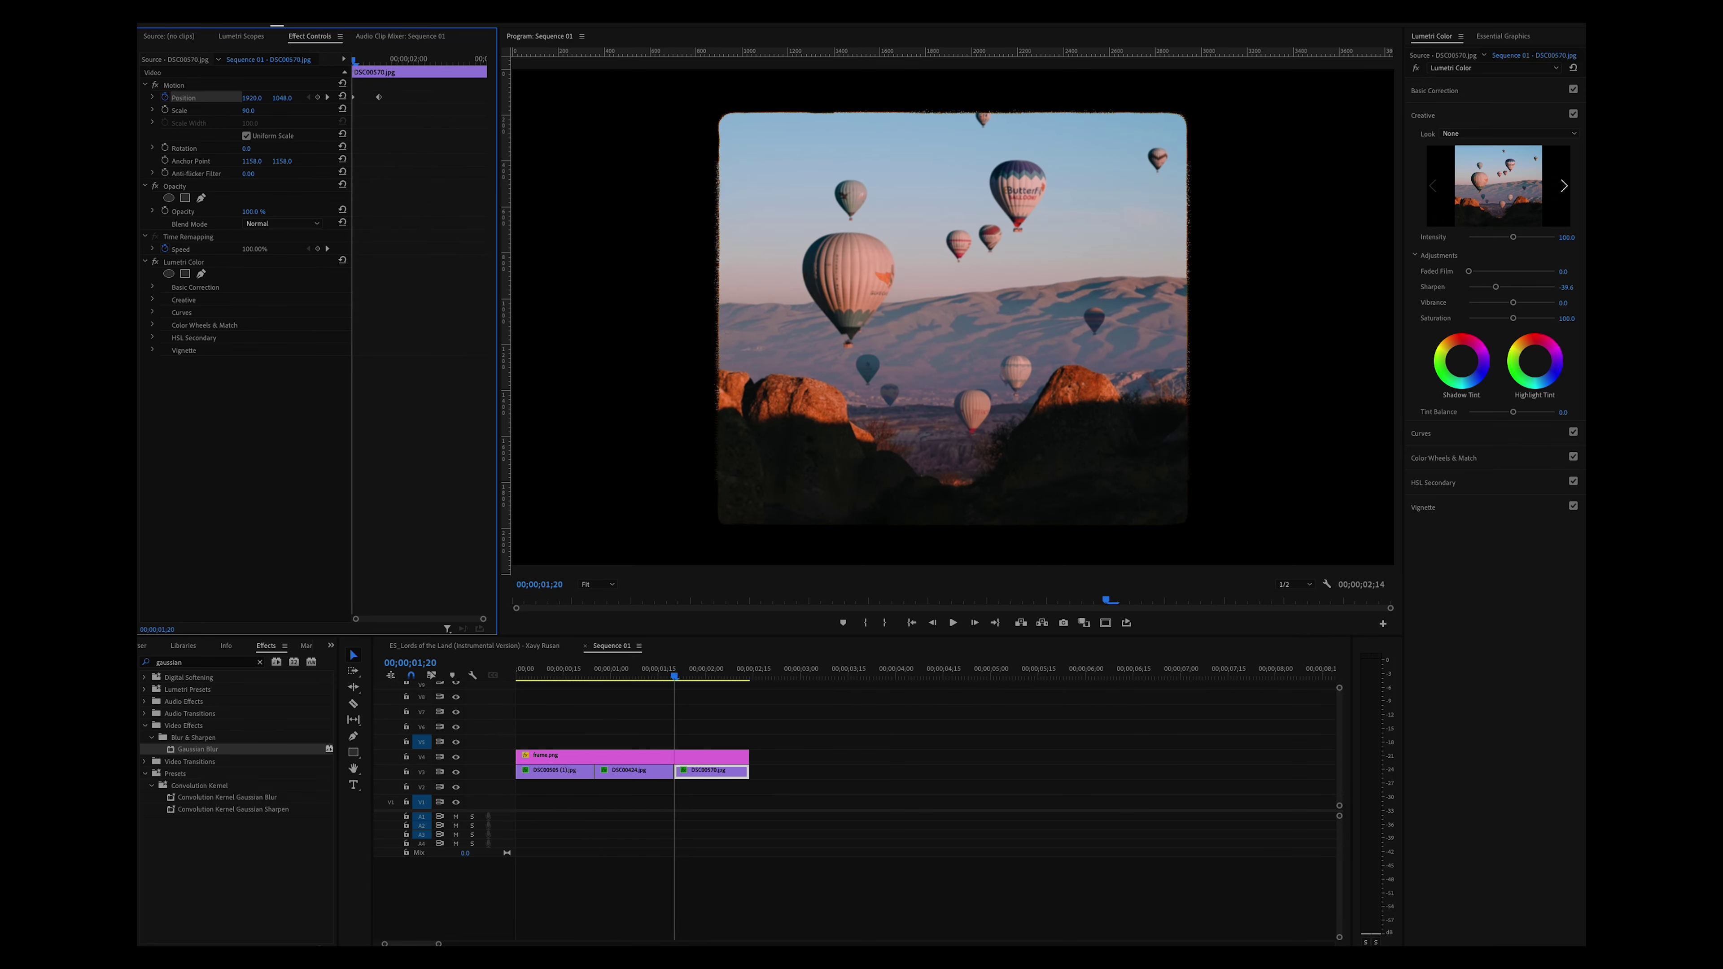
{"action": "right_click", "coordinate": [378, 97]}
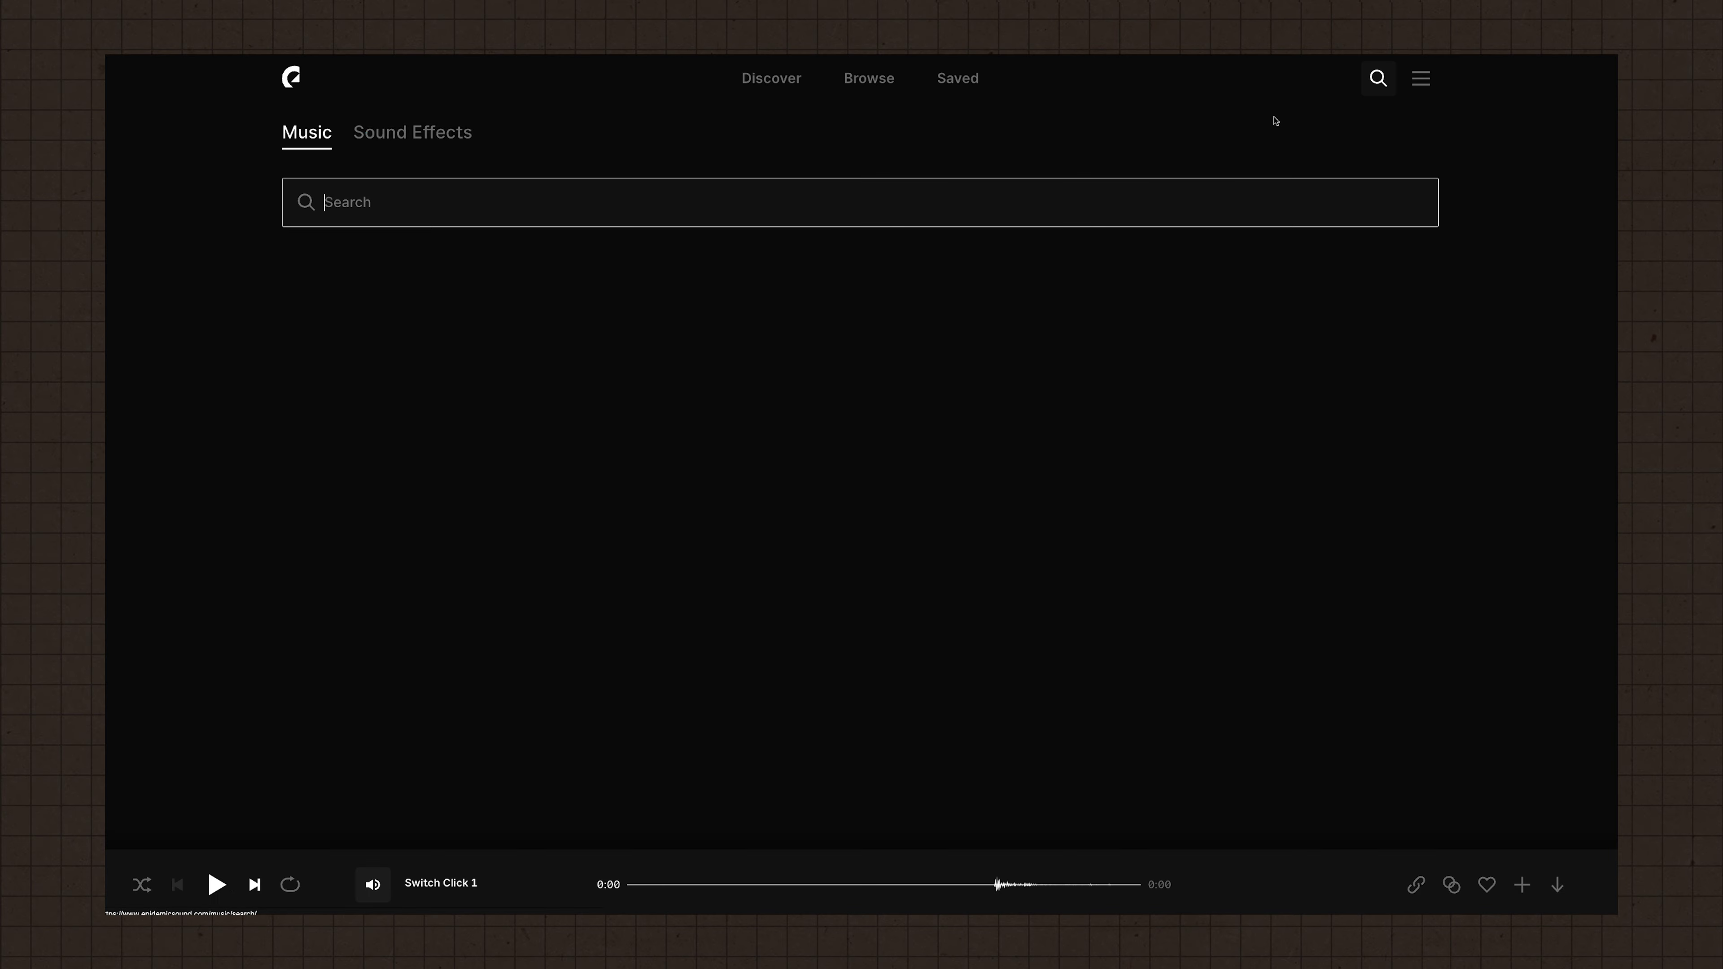
Switch to the Epidemic Sound library, search its sound effects for "click" and listen to Switch Click 1.
{"action": "left_click", "coordinate": [391, 132]}
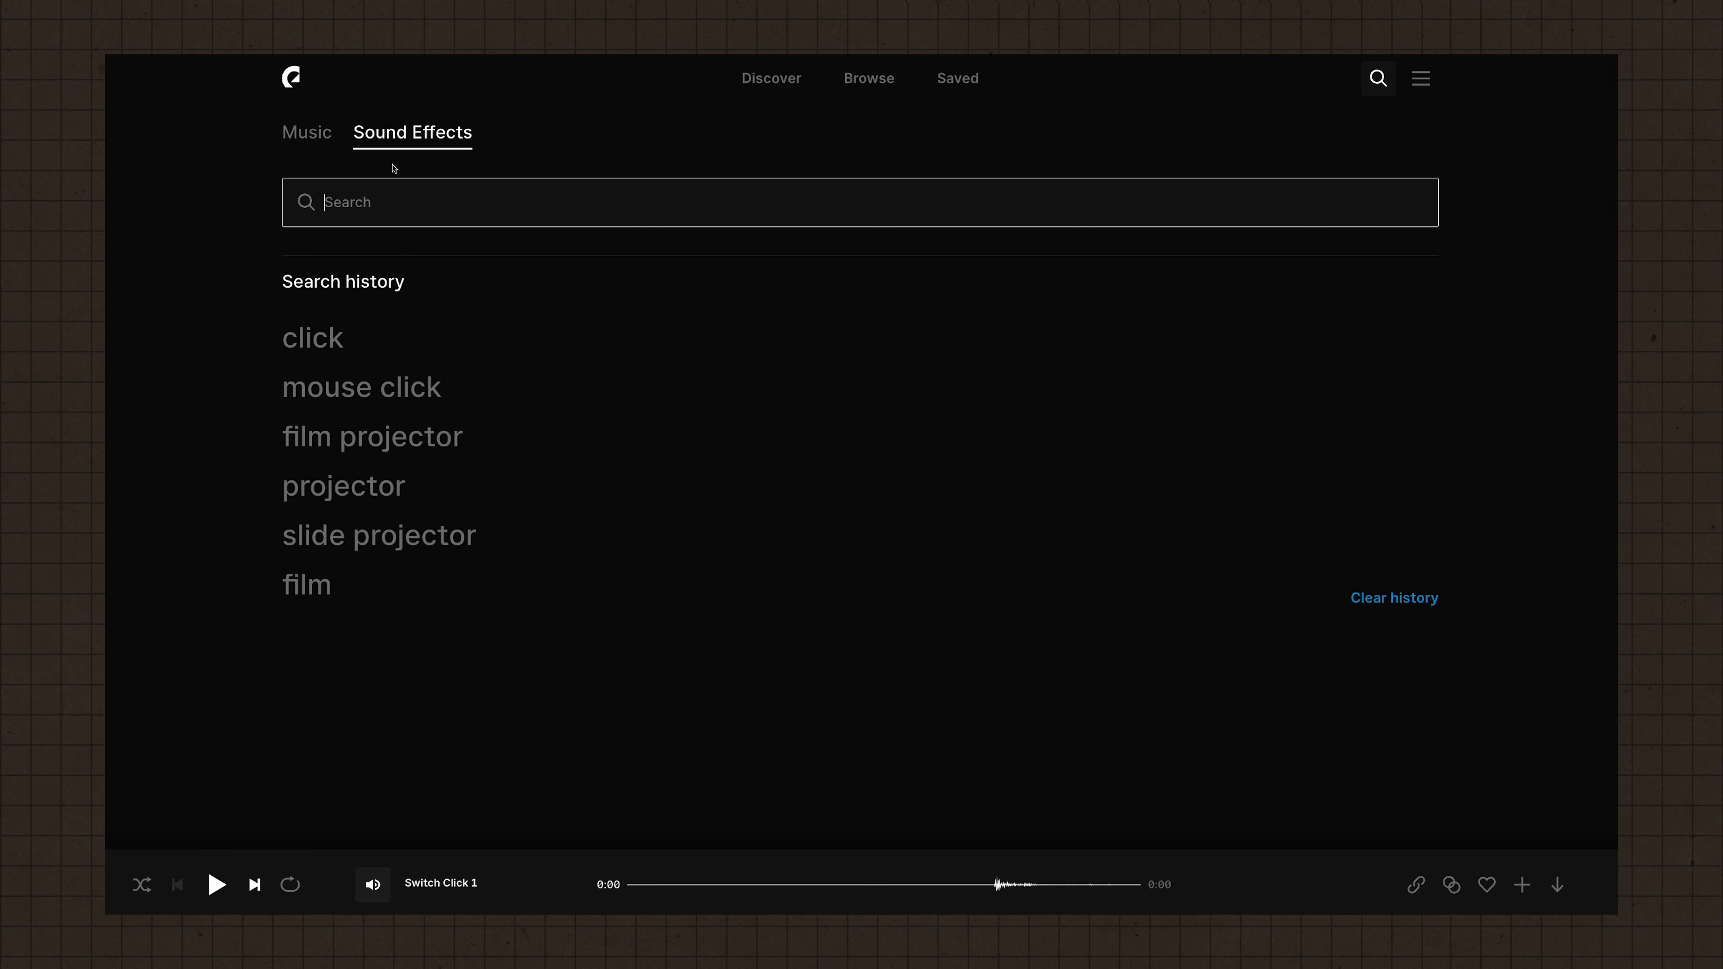
{"action": "left_click", "coordinate": [312, 337]}
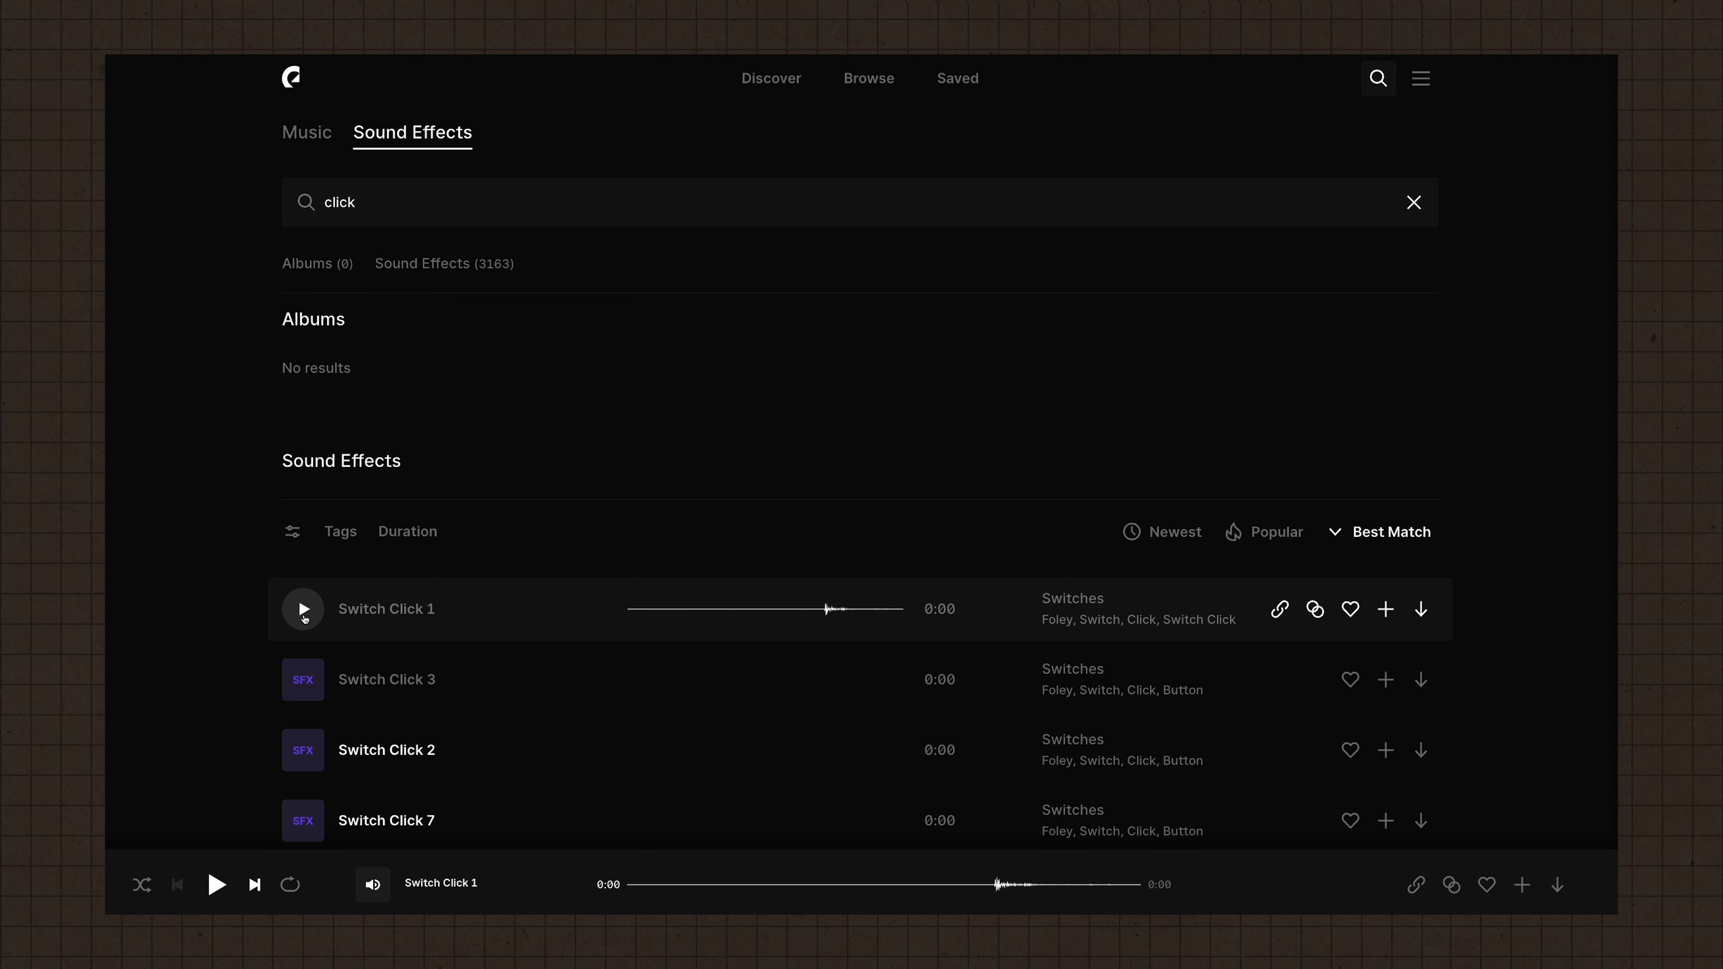
{"action": "left_click", "coordinate": [304, 616]}
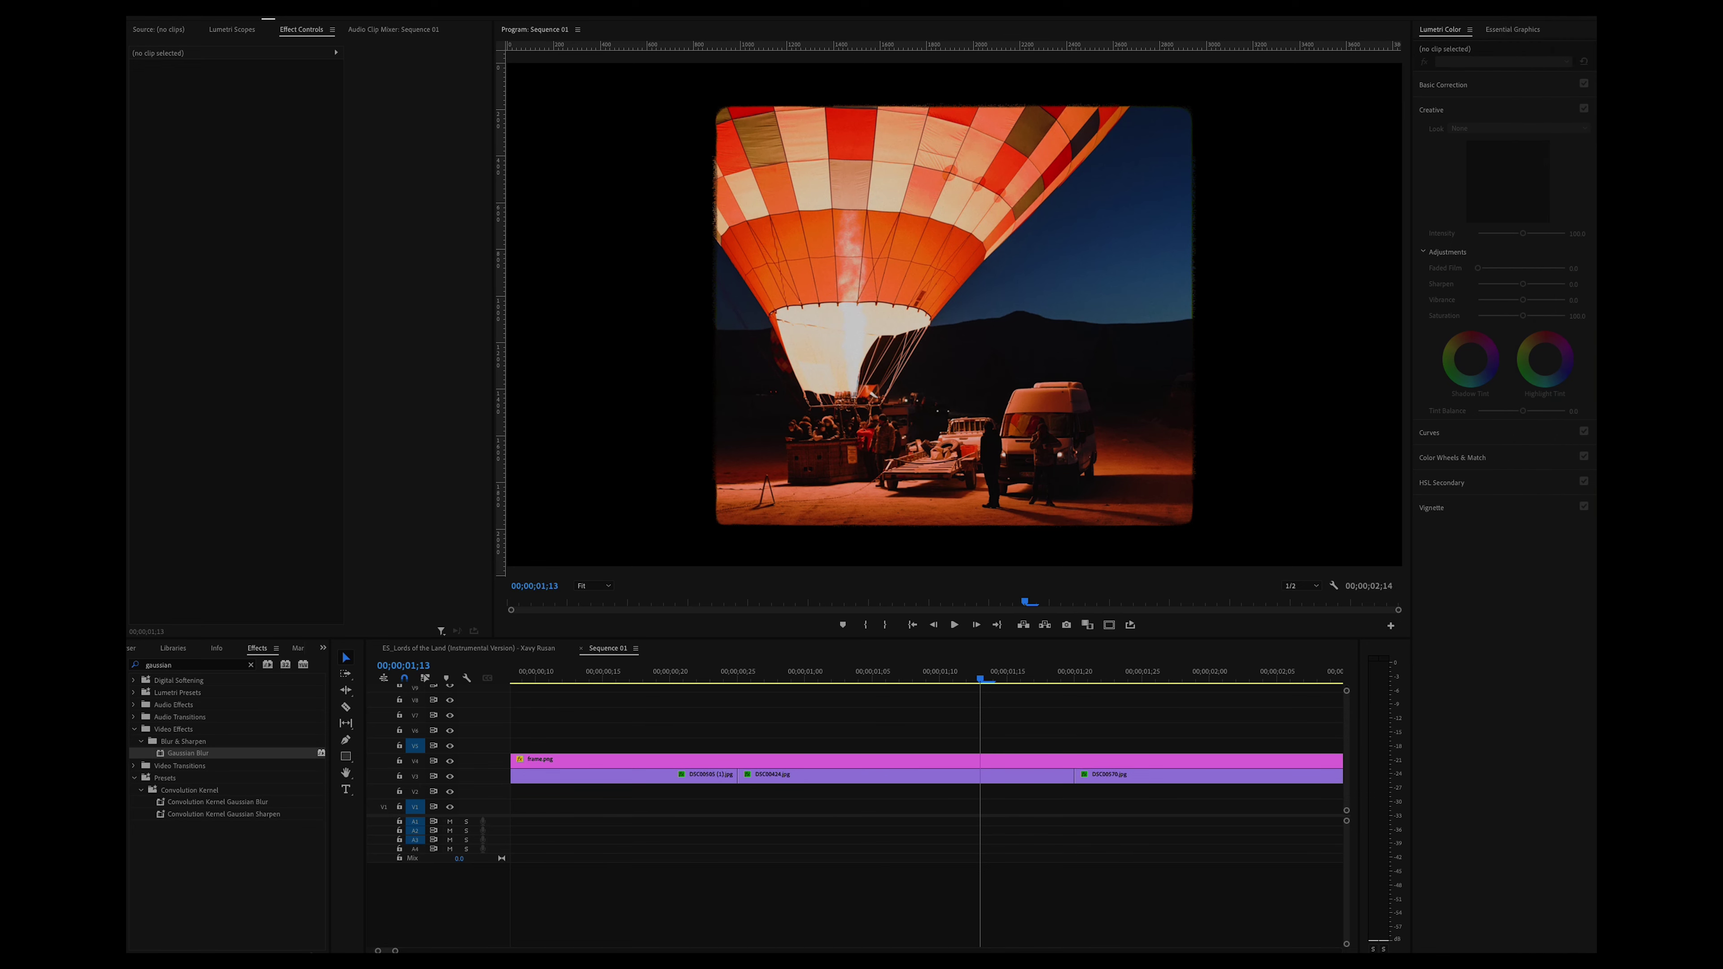
Place copies of the Switch Click 1 sound effect on the audio track at the start of the second and third photos.
{"action": "left_click_drag", "start_coordinate": [695, 854], "coordinate": [521, 834]}
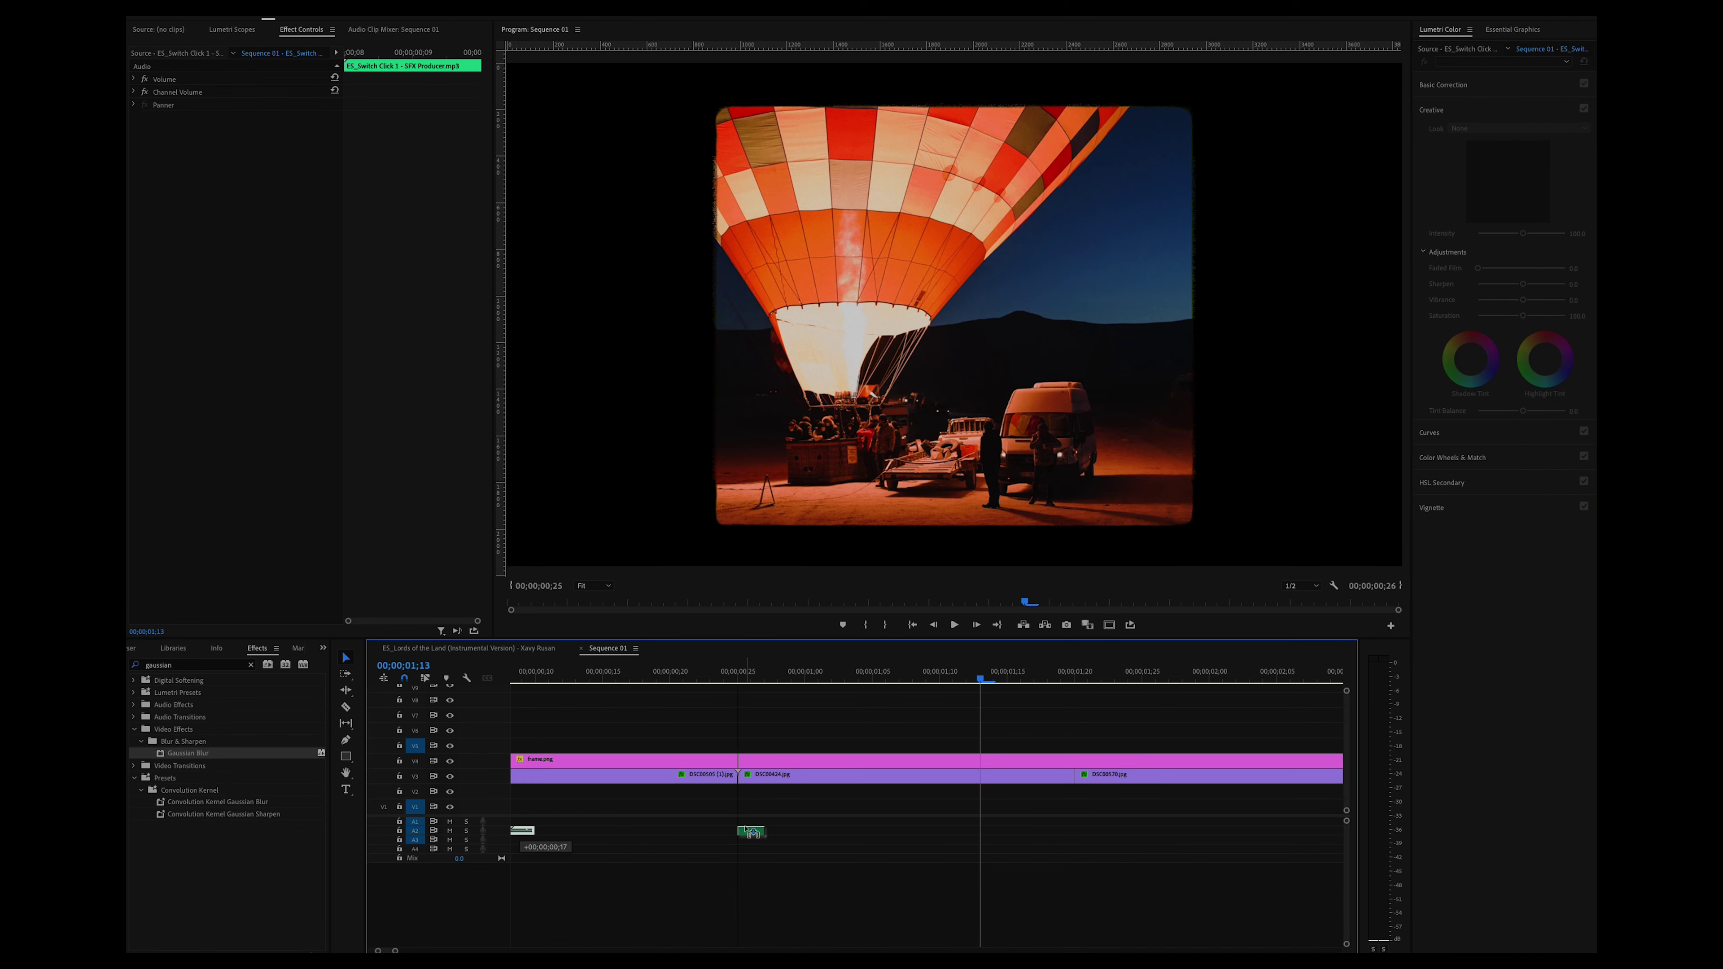
{"action": "left_click_drag", "start_coordinate": [1106, 837], "coordinate": [1105, 837]}
{"action": "key", "text": "minus"}
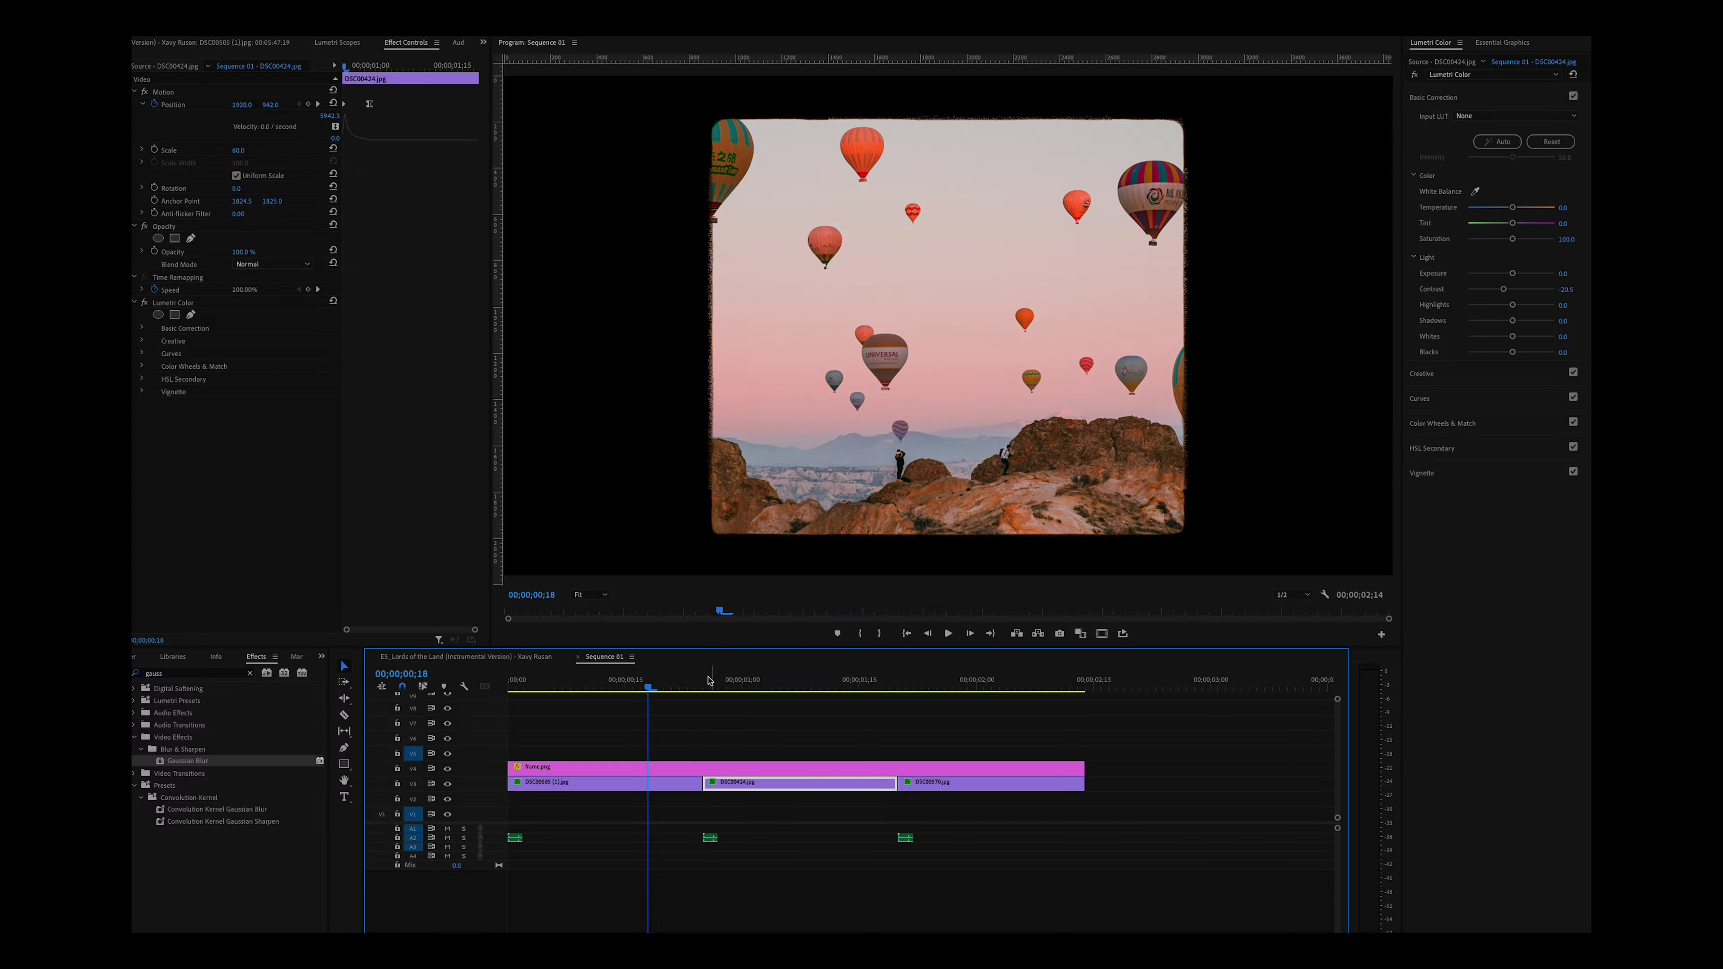
Add the Gaussian Blur effect to the middle photo, DSC00424.jpg, with Repeat Edge Pixels enabled.
{"action": "left_click", "coordinate": [707, 678]}
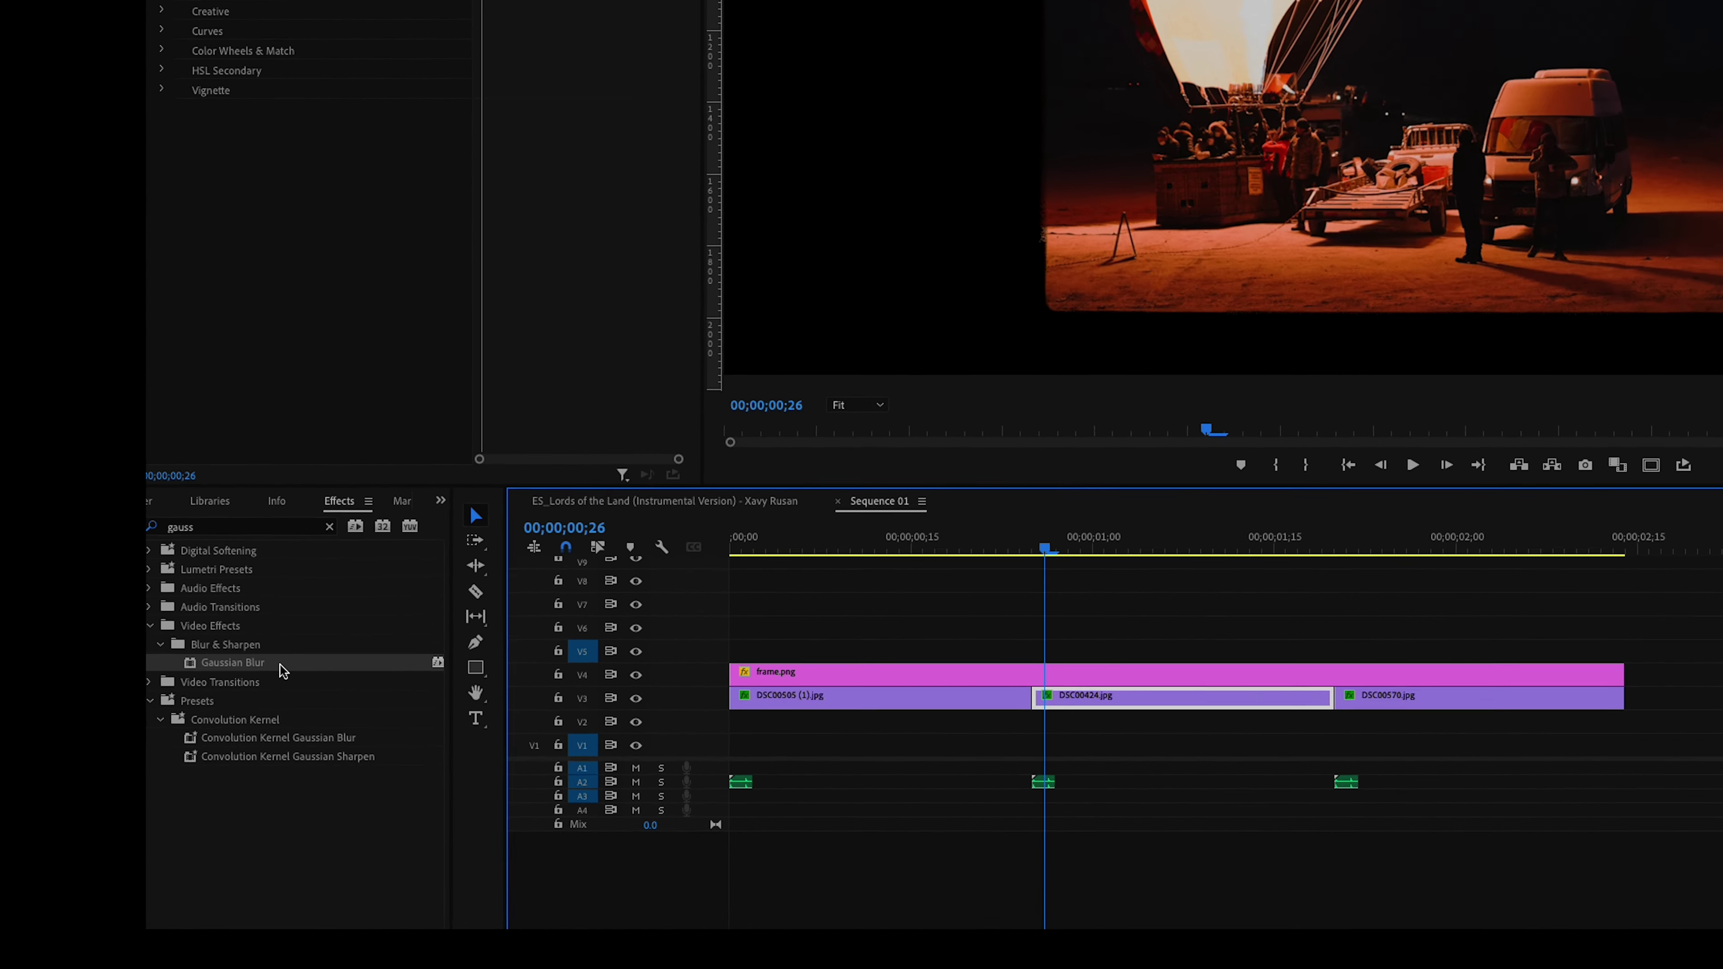
{"action": "left_click_drag", "start_coordinate": [197, 761], "coordinate": [673, 786]}
{"action": "left_click_drag", "start_coordinate": [1198, 649], "coordinate": [1338, 642]}
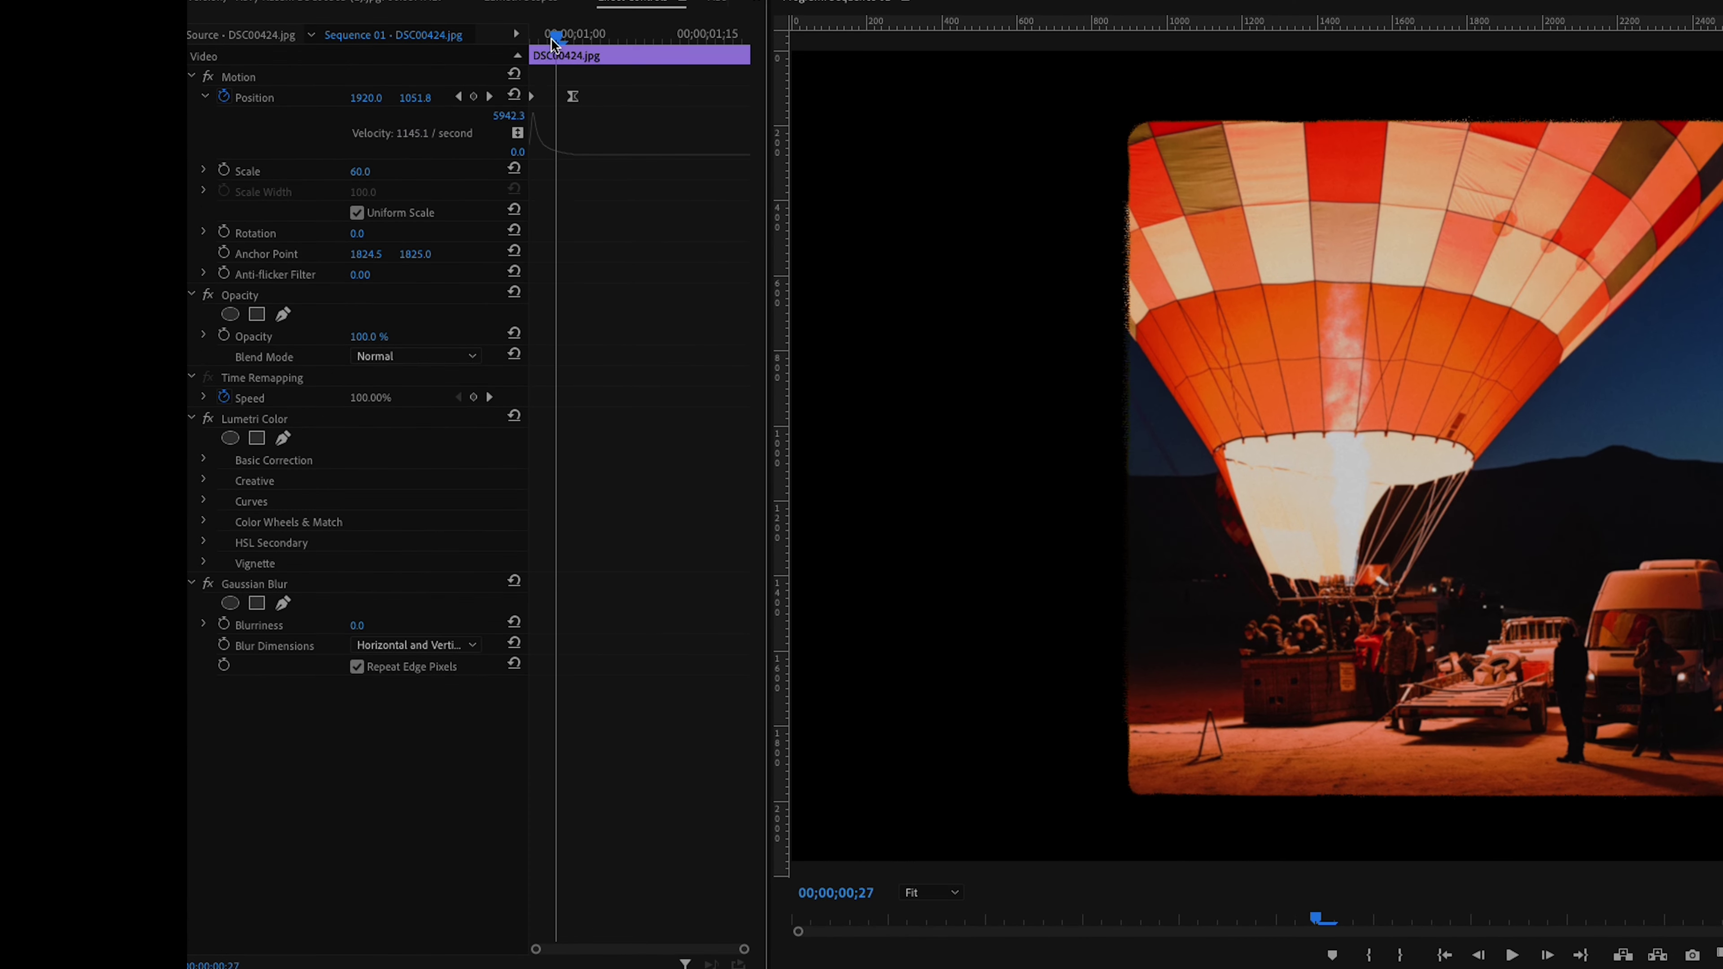
Keyframe the middle photo's Blurriness from 119 at the clip's start to 0 at its second Position keyframe.
{"action": "left_click_drag", "start_coordinate": [554, 42], "coordinate": [575, 46]}
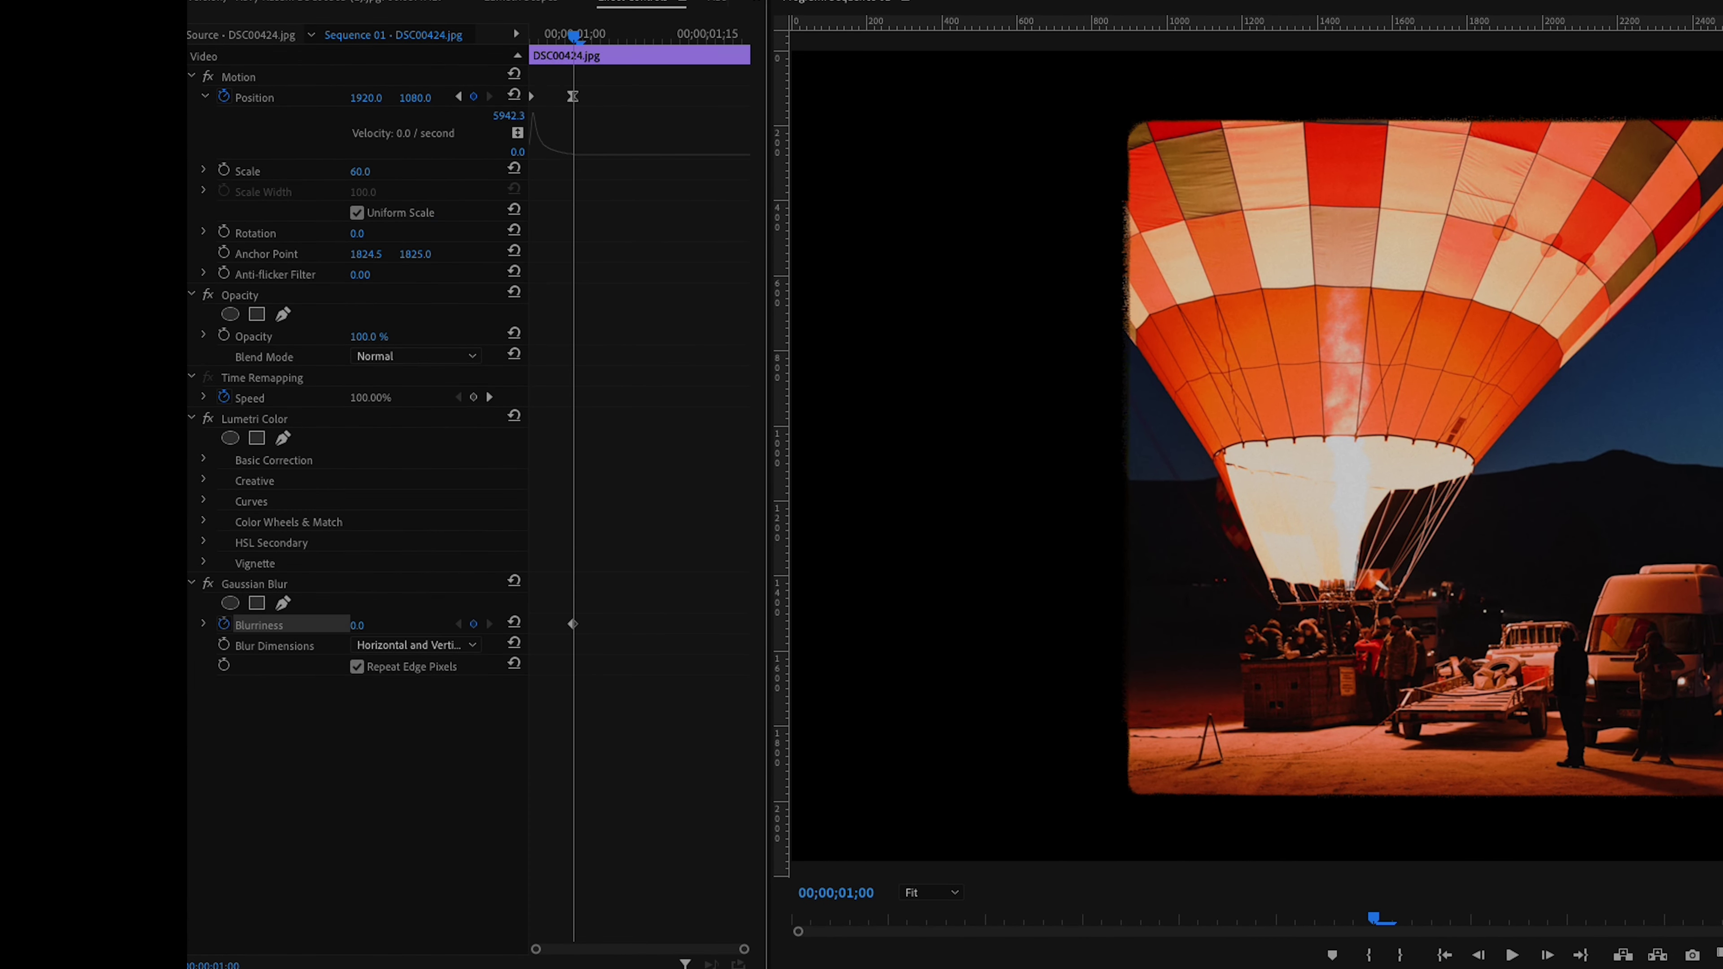
{"action": "left_click_drag", "start_coordinate": [577, 47], "coordinate": [532, 42]}
{"action": "left_click_drag", "start_coordinate": [357, 625], "coordinate": [441, 624]}
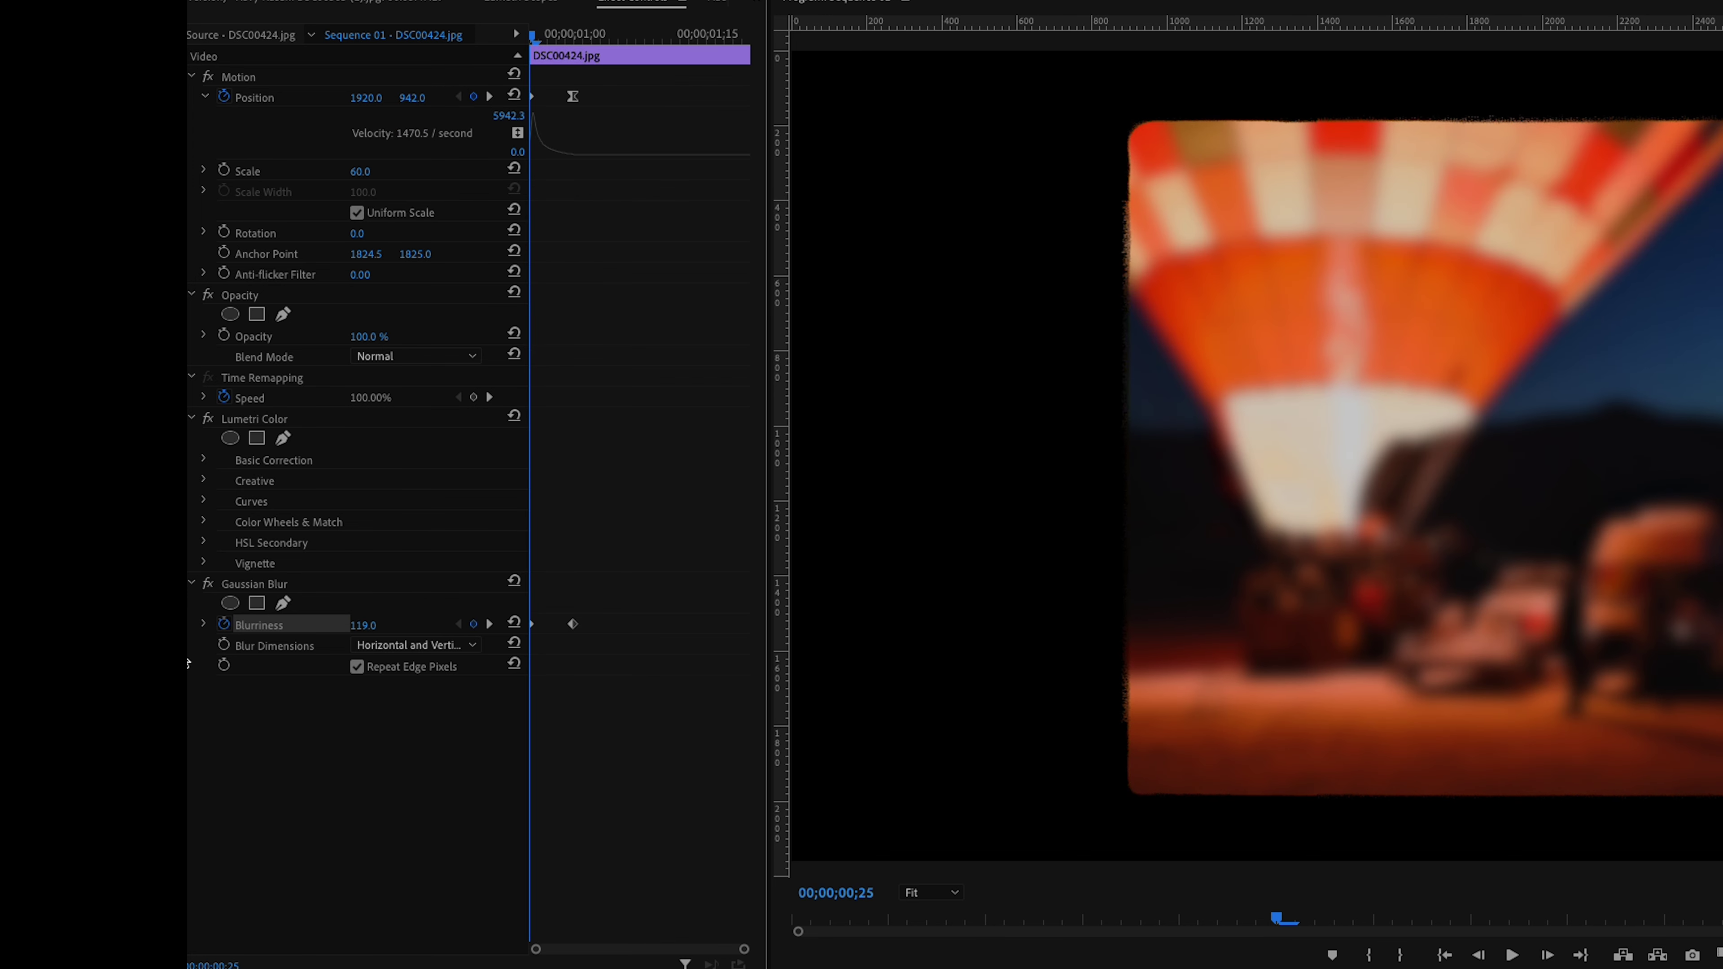
Apply Ease In to the second Blurriness keyframe, expand its velocity graph, and scrub through the start of the middle photo.
{"action": "right_click", "coordinate": [573, 626]}
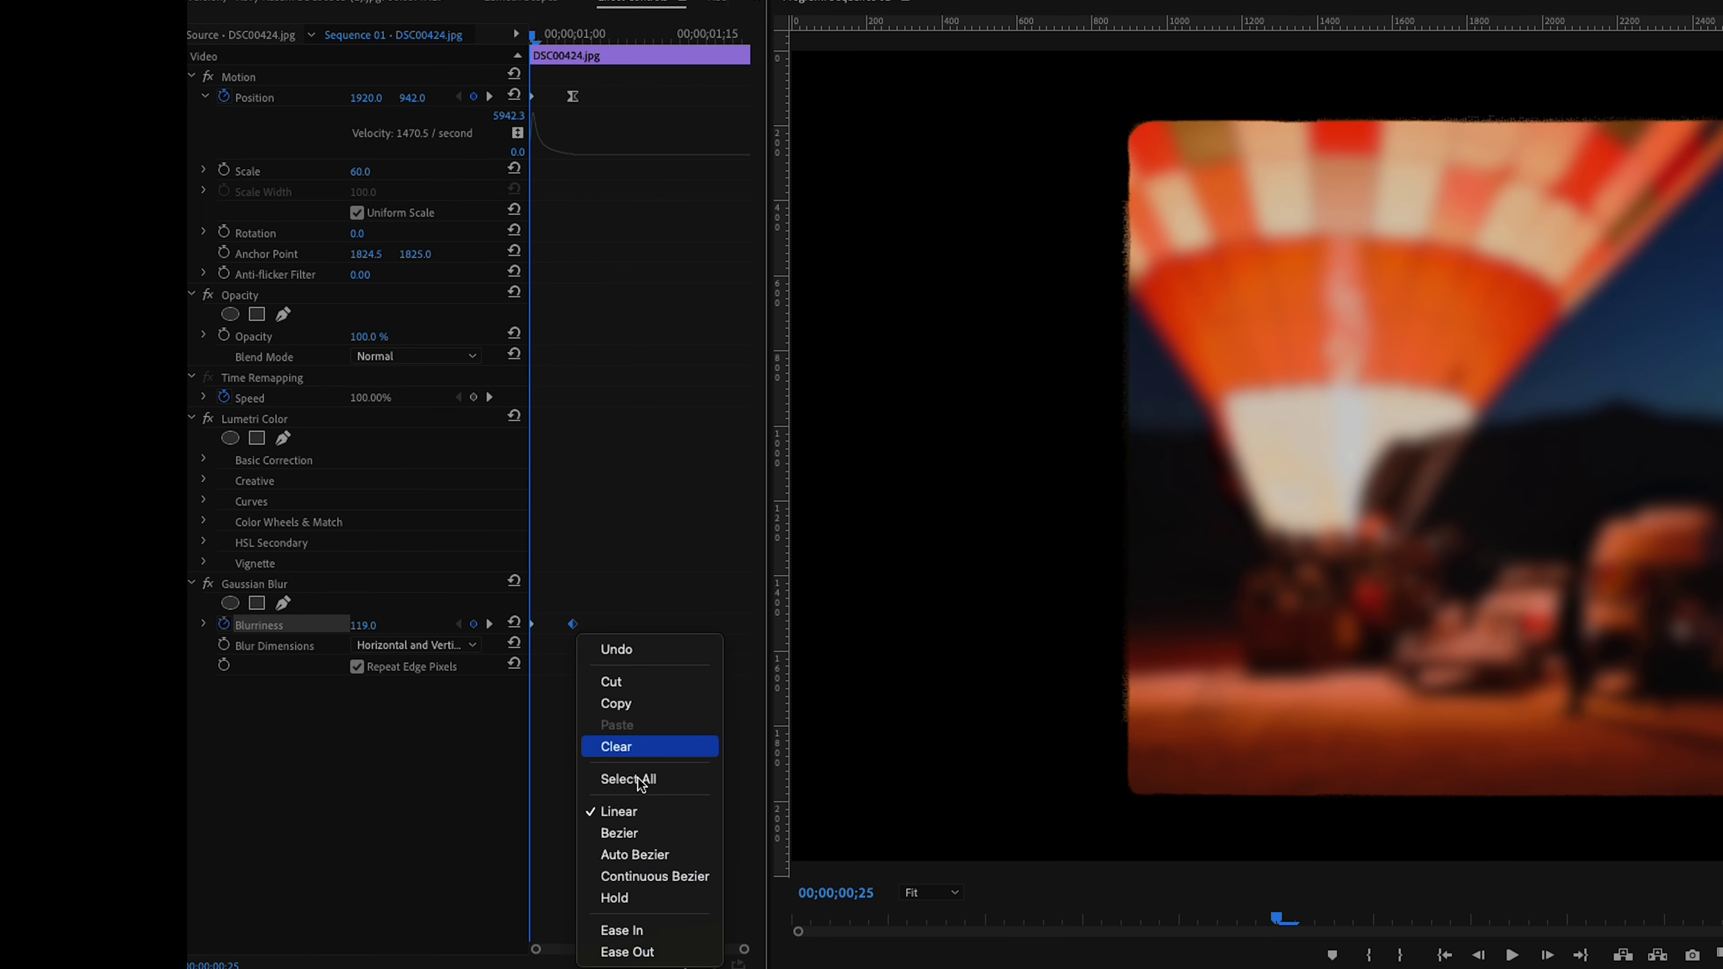
{"action": "left_click", "coordinate": [654, 932]}
{"action": "left_click", "coordinate": [203, 625]}
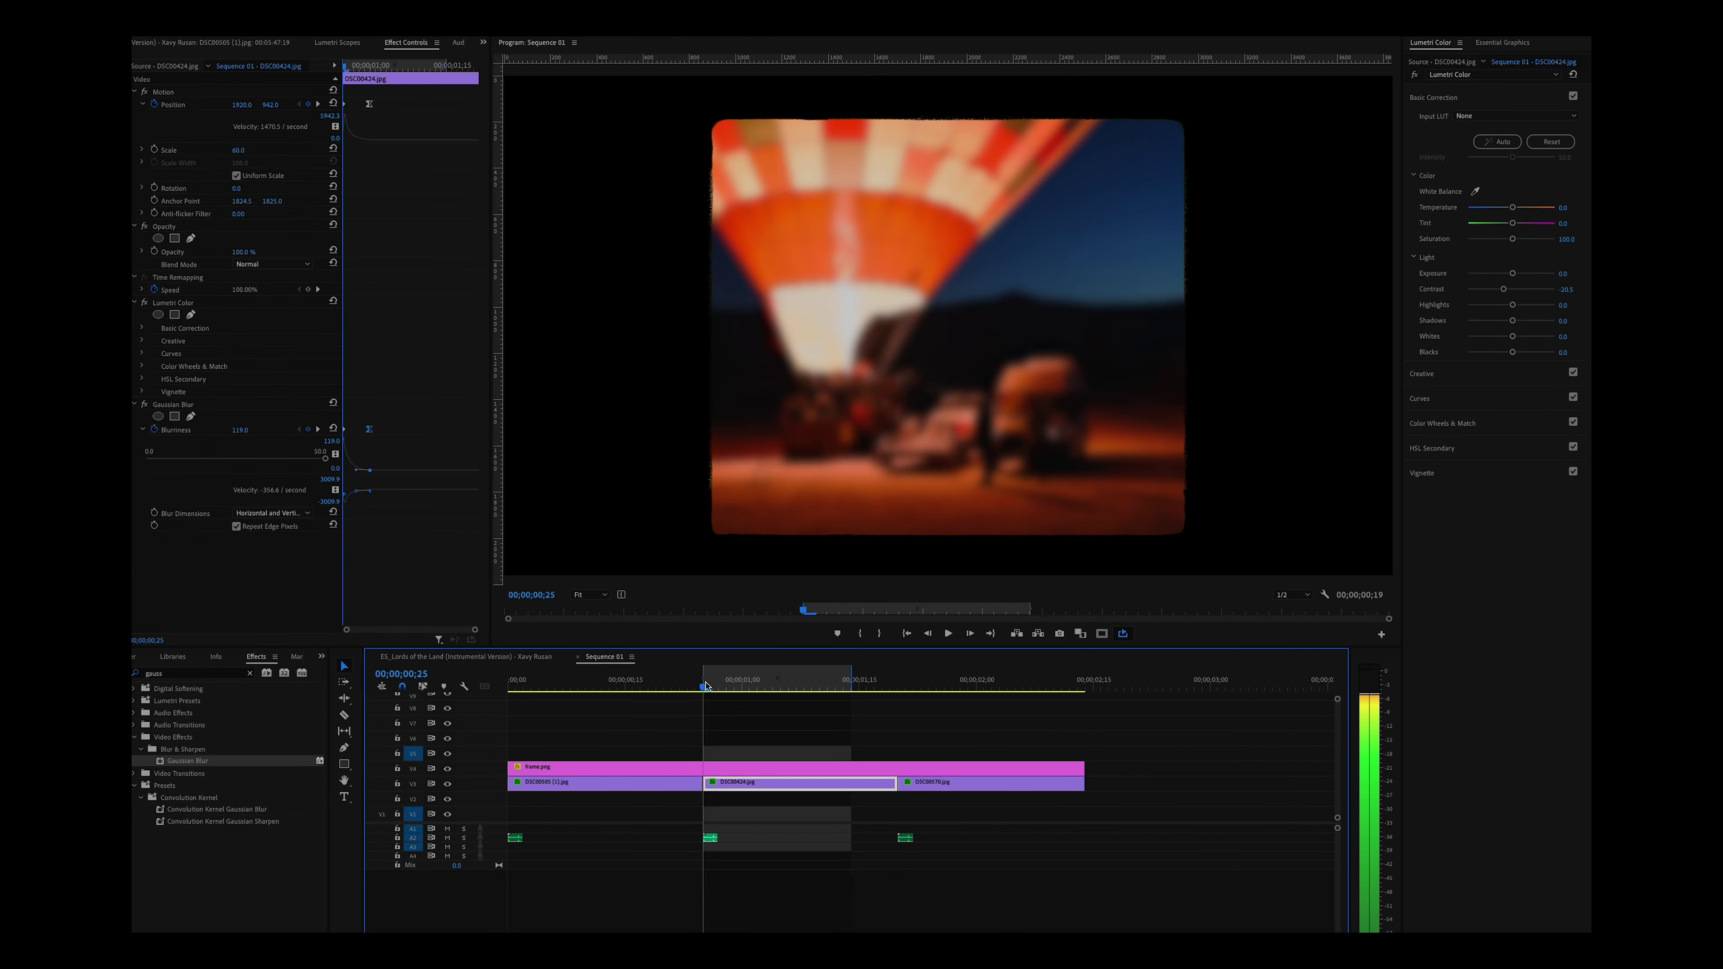
{"action": "left_click_drag", "start_coordinate": [705, 686], "coordinate": [749, 689]}
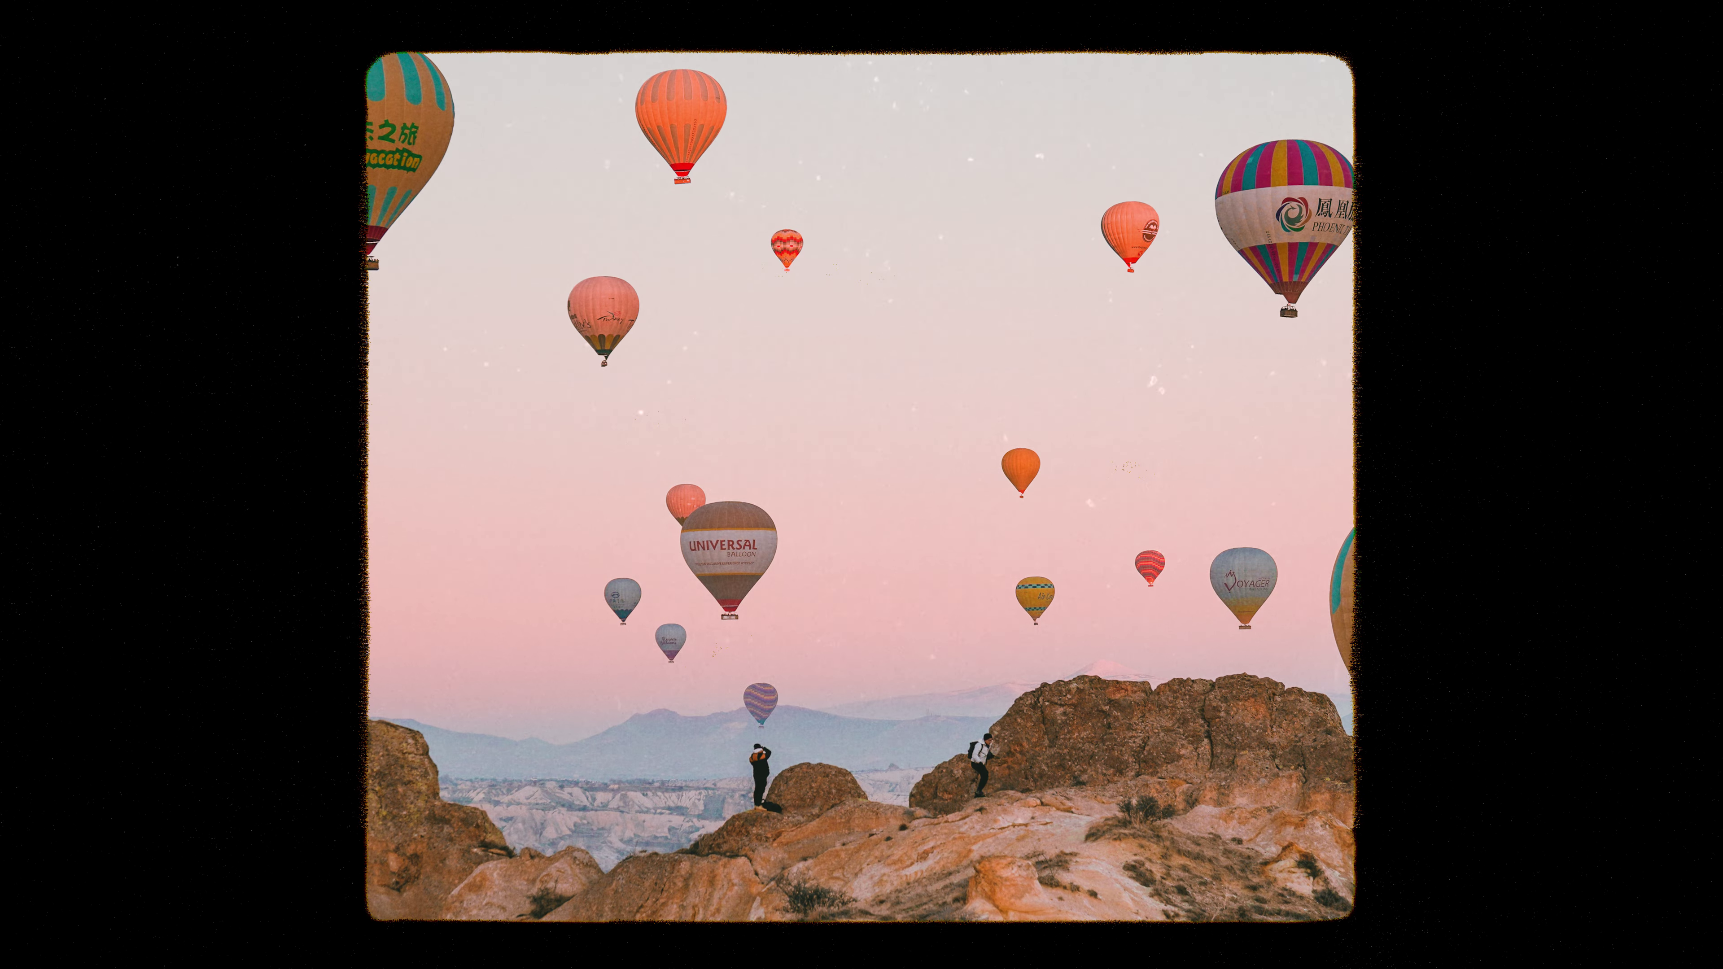